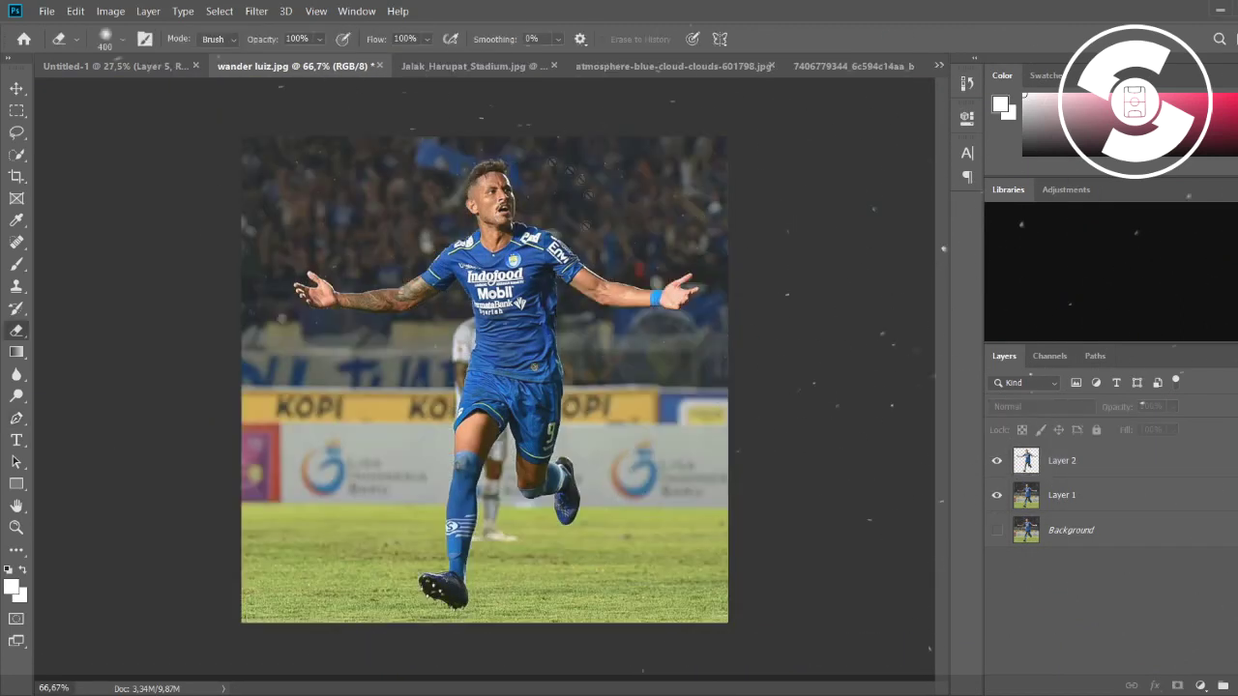
Step: Look over the stadium, clouds and grass images, then return to Untitled-1
{"action": "left_click", "coordinate": [494, 67]}
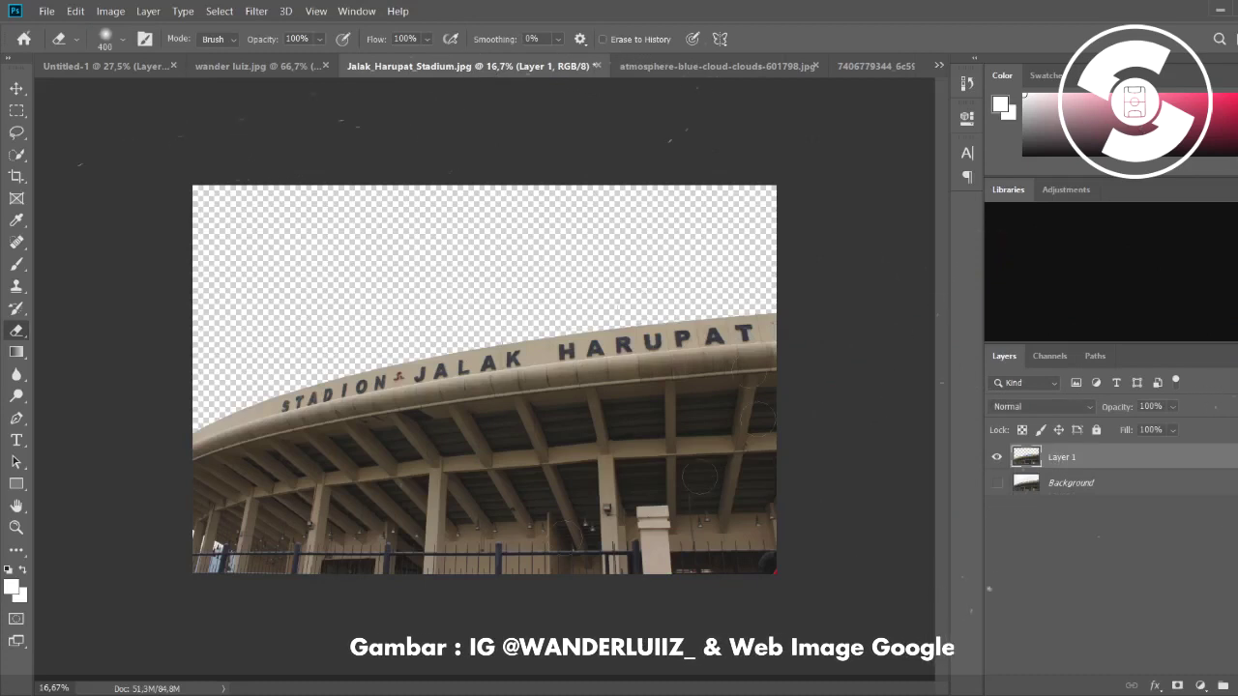
{"action": "key", "text": "ctrl+Tab"}
{"action": "key", "text": "ctrl+Tab"}
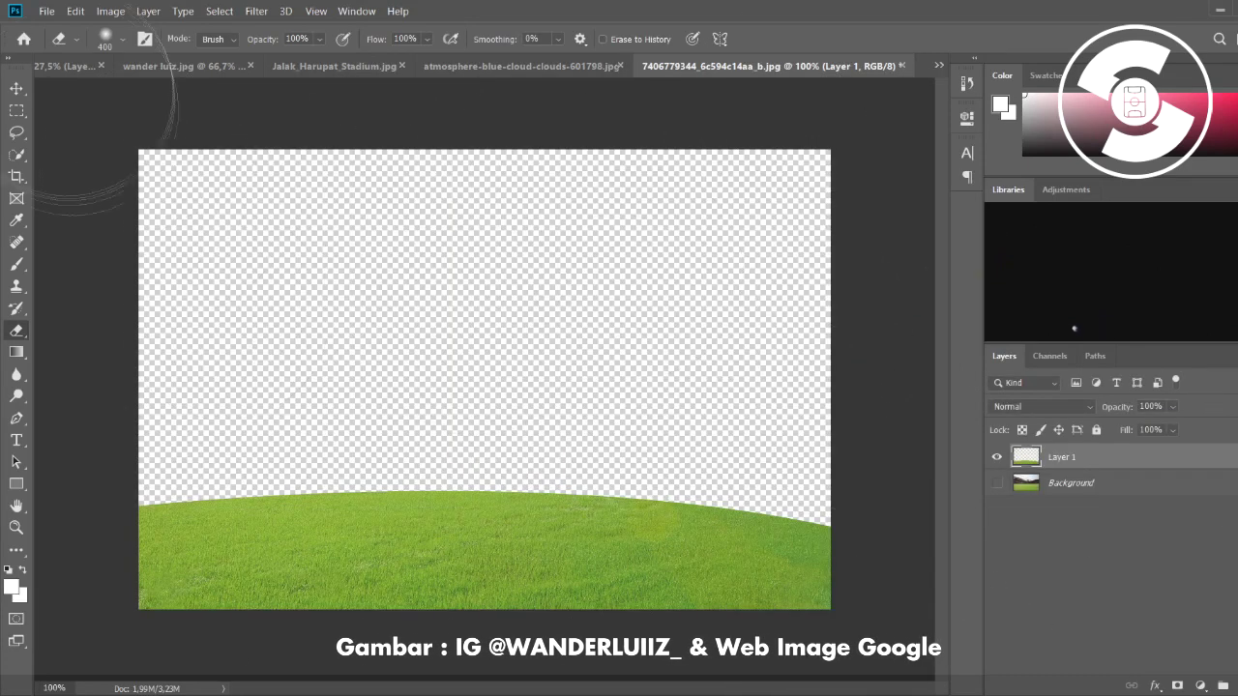
{"action": "left_click", "coordinate": [67, 68]}
Step: Turn the Luiz, Stadion, Layer 5, Layer 4 fog, Layer 3 and Awan sky layers back on
{"action": "mouse_move", "coordinate": [997, 530]}
{"action": "left_mouse_down"}
{"action": "mouse_move", "coordinate": [997, 633]}
{"action": "mouse_move", "coordinate": [990, 468]}
{"action": "left_mouse_up"}
{"action": "left_click", "coordinate": [997, 462]}
{"action": "left_click", "coordinate": [997, 495]}
{"action": "left_click", "coordinate": [997, 599]}
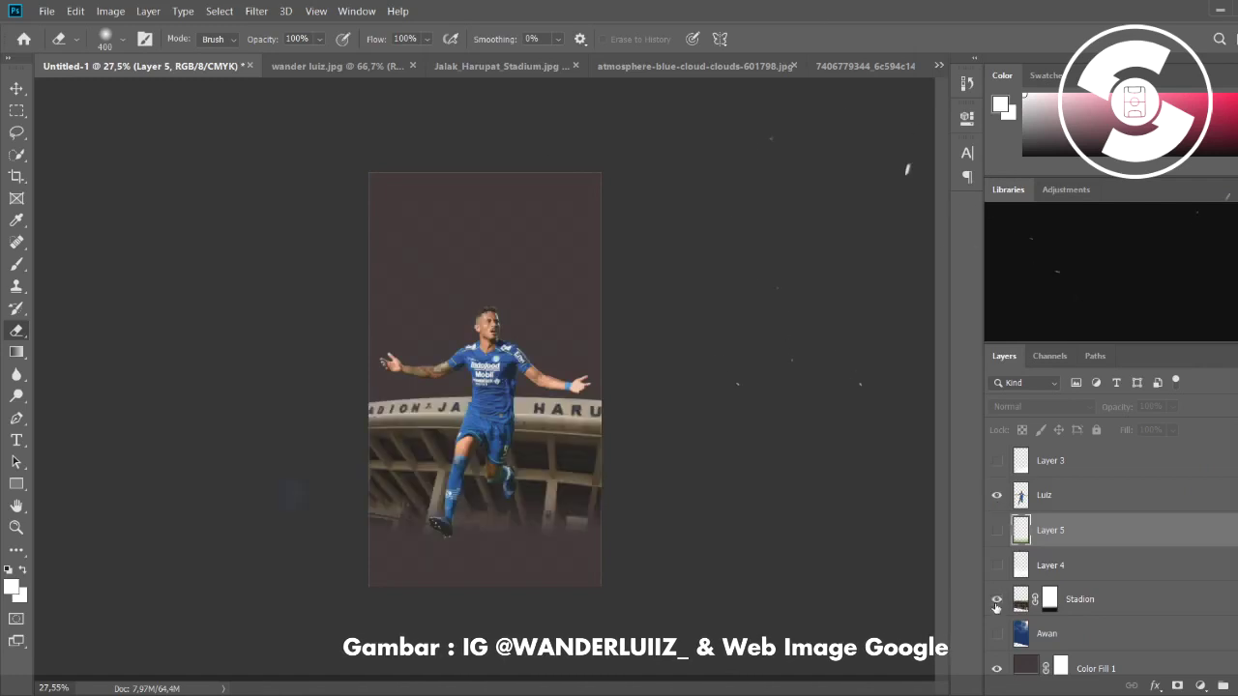
{"action": "left_click", "coordinate": [996, 531]}
{"action": "left_click", "coordinate": [997, 565]}
{"action": "left_click", "coordinate": [997, 461]}
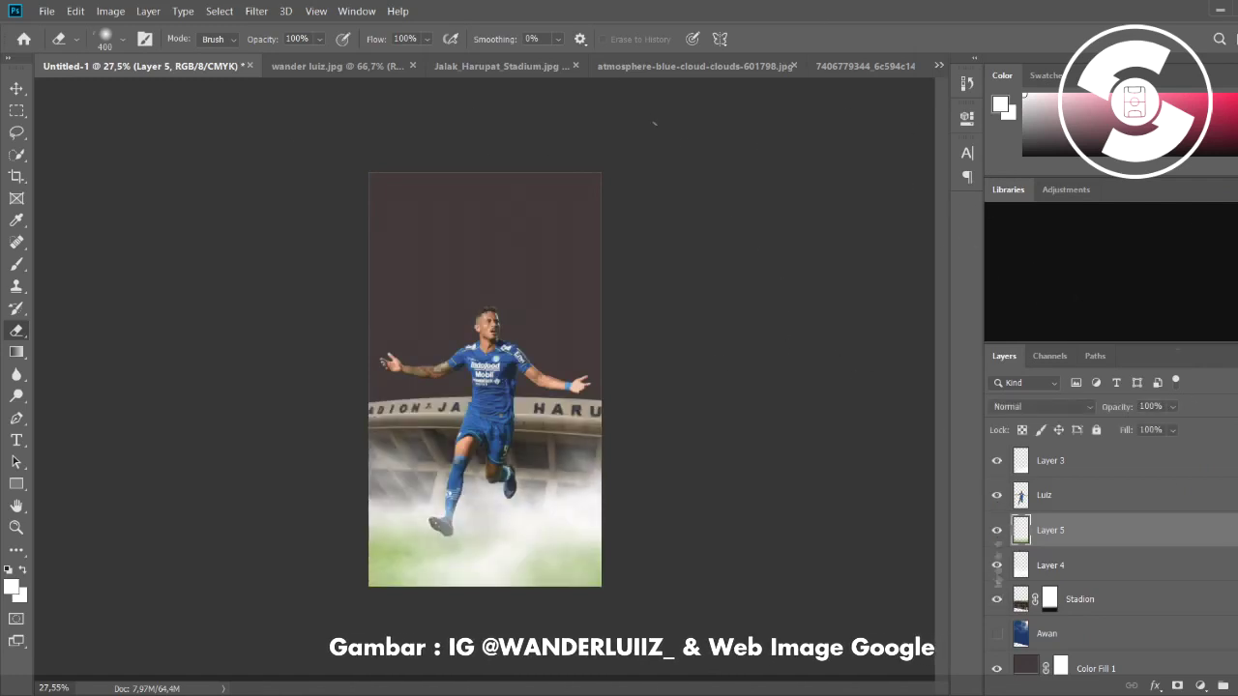
{"action": "left_click", "coordinate": [997, 634]}
{"action": "key", "text": "v"}
{"action": "scroll", "coordinate": [483, 575], "scroll_direction": "up", "scroll_amount": 3}
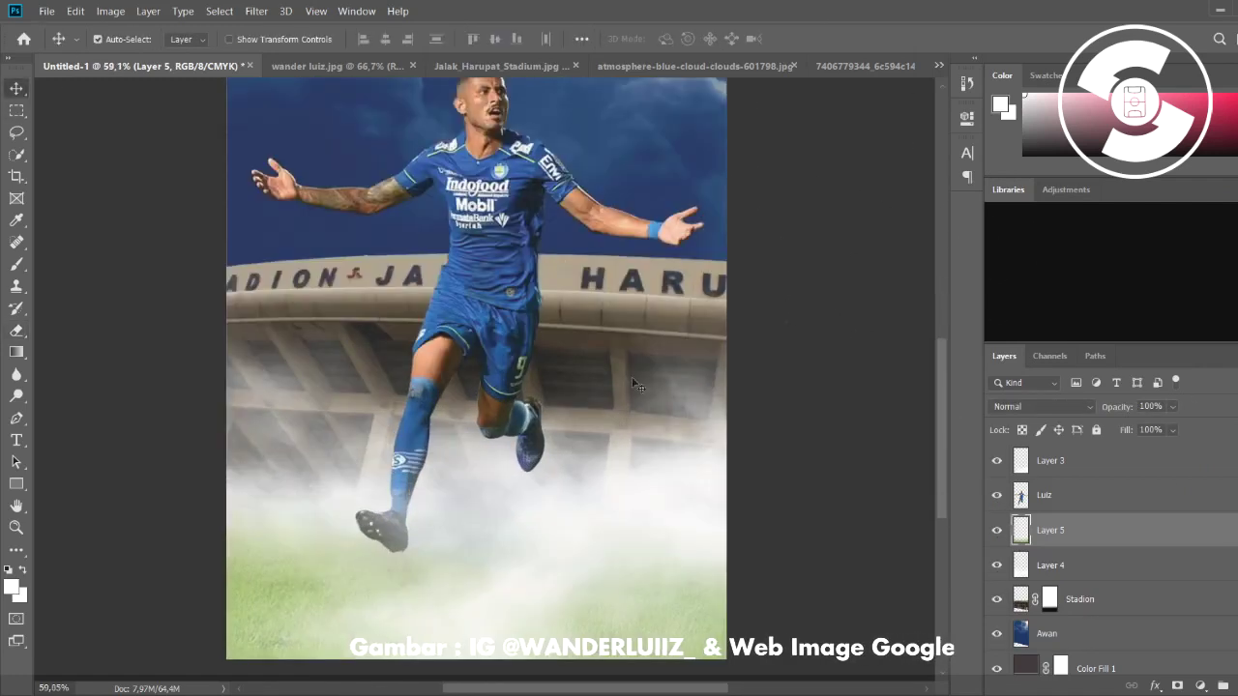
Step: Mask Layer 5, clip a Curves 1 adjustment to it, and add empty Layer 6 above
{"action": "left_click", "coordinate": [1177, 686]}
{"action": "left_click", "coordinate": [1200, 685]}
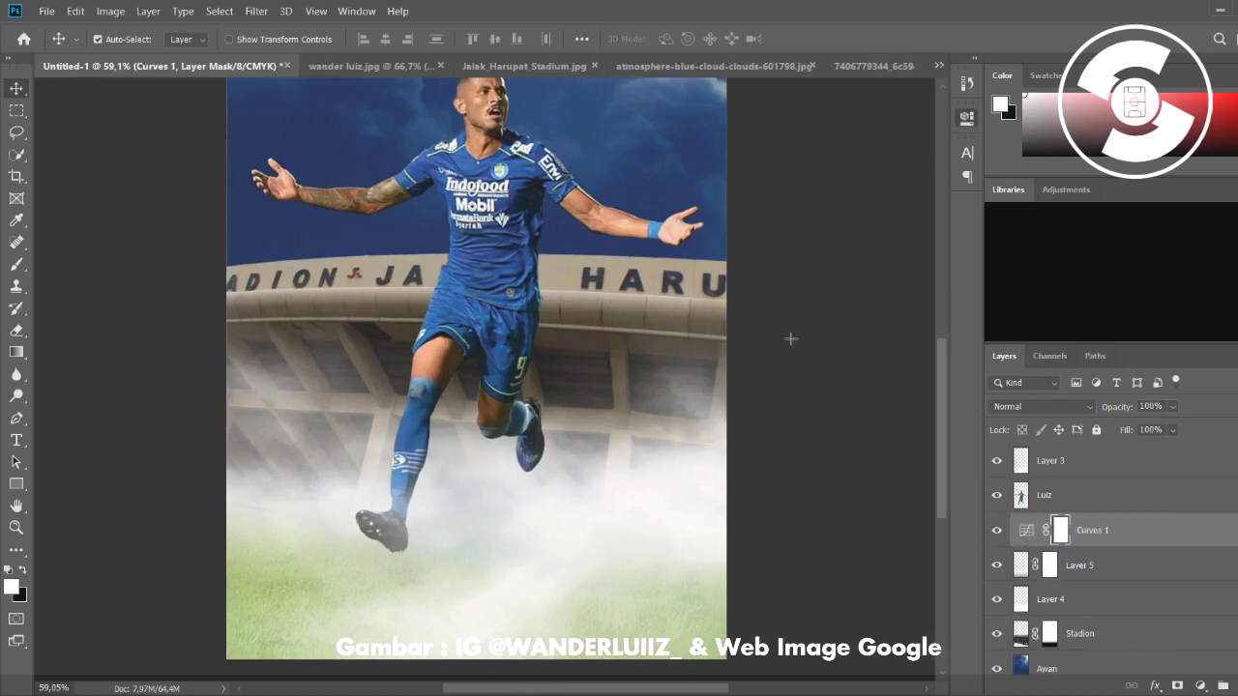
{"action": "key", "text": "ctrl+alt+g"}
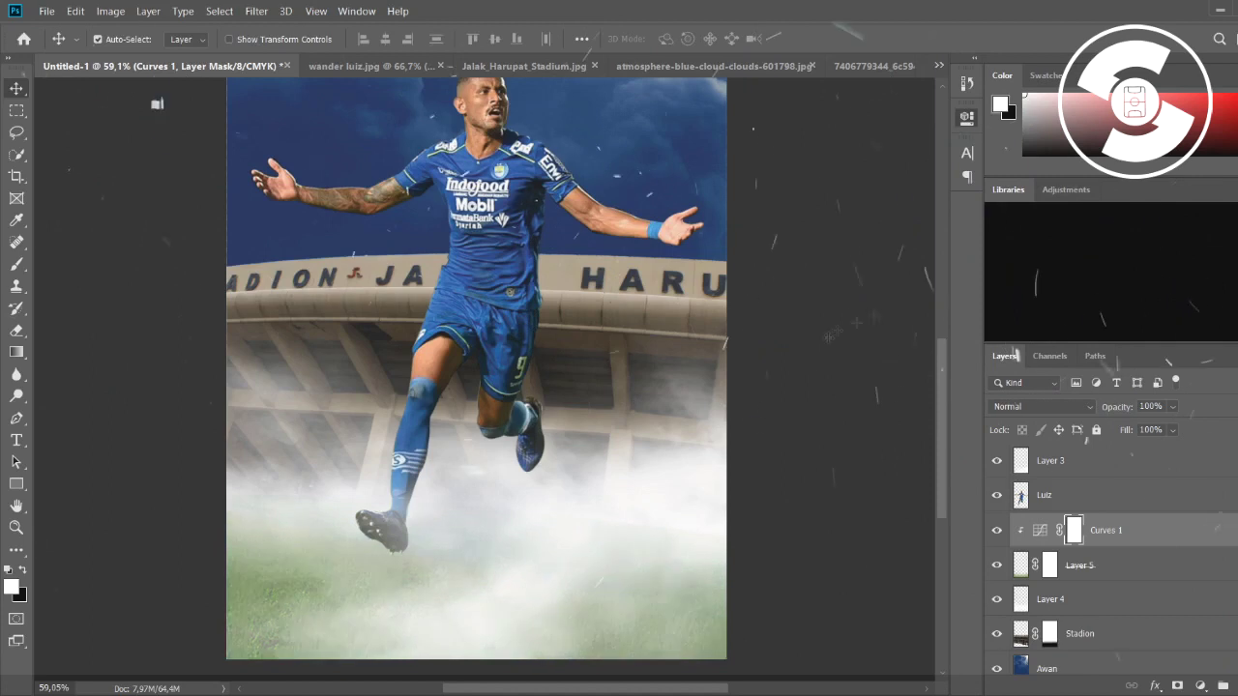
{"action": "scroll", "coordinate": [464, 602], "scroll_direction": "down", "scroll_amount": 2}
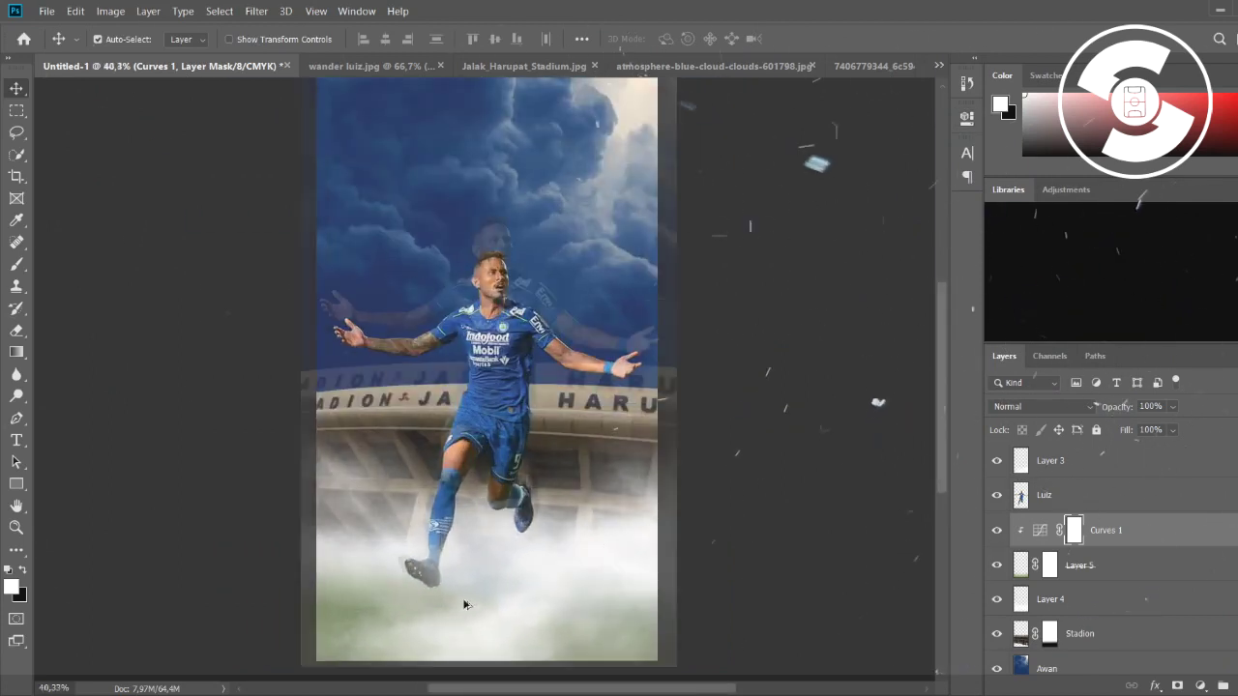
{"action": "left_click", "coordinate": [1200, 686]}
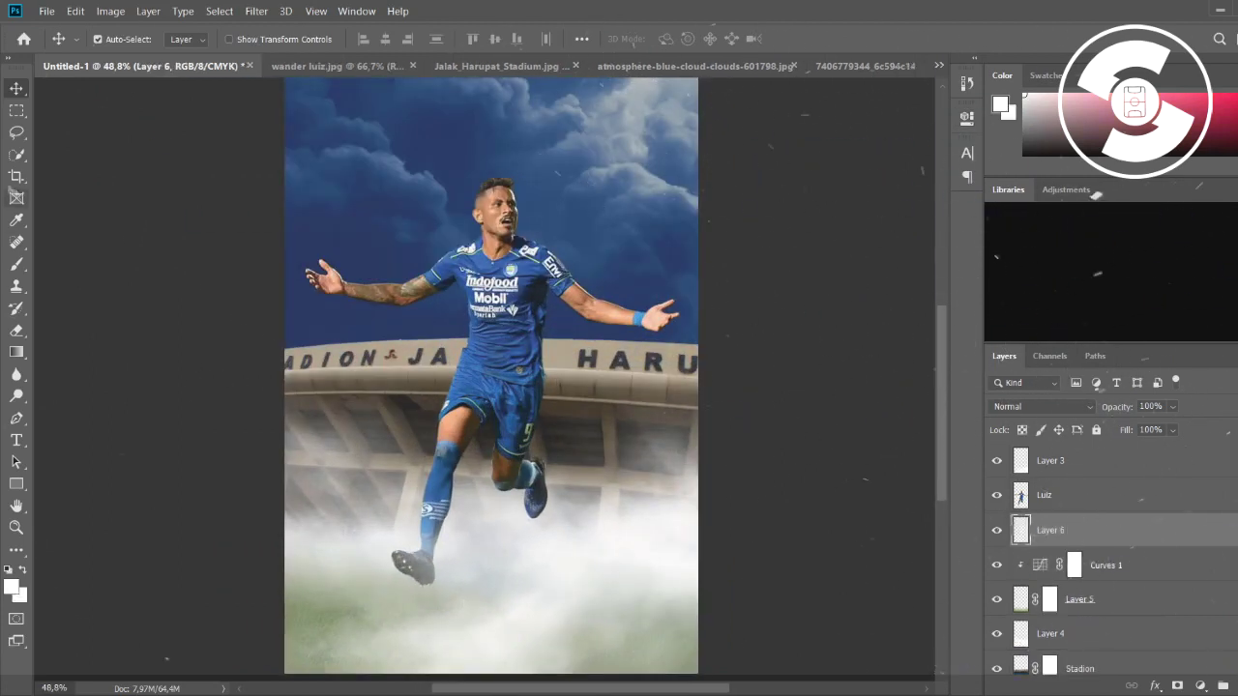
Step: Dab a soft black blob on Layer 6 with a smaller default-black brush
{"action": "left_click", "coordinate": [18, 264]}
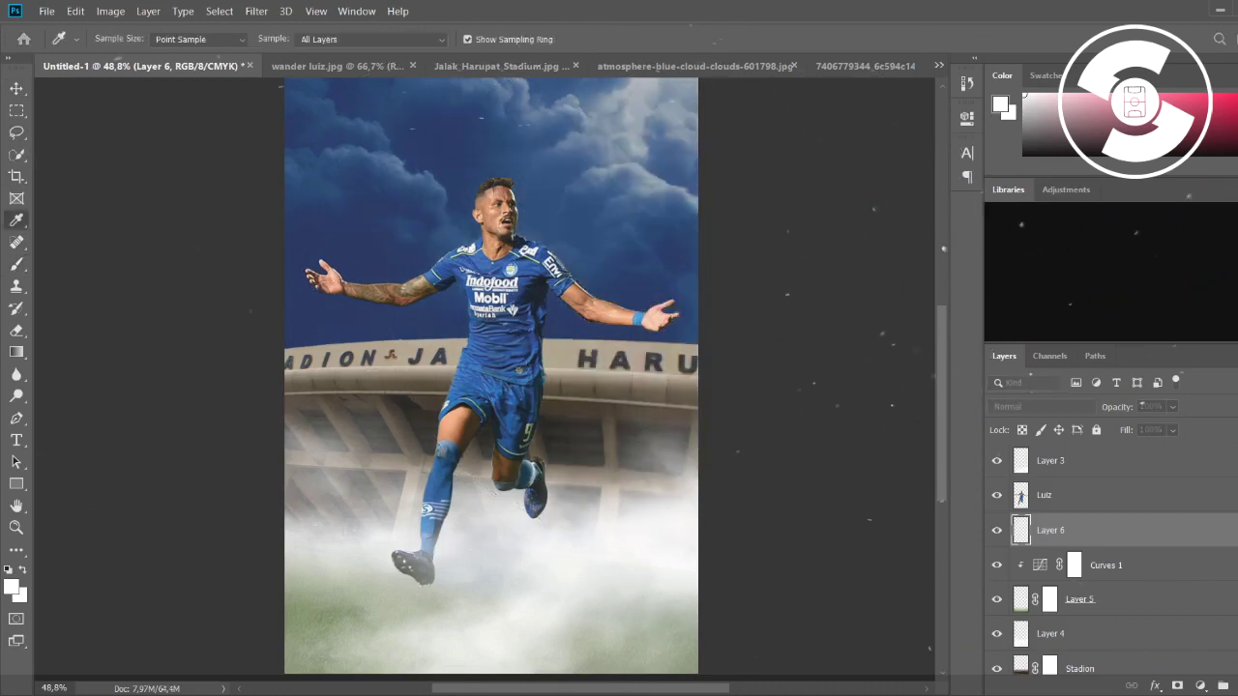
{"action": "key", "text": "d"}
{"action": "key", "text": "bracketleft"}
{"action": "key", "text": "bracketleft"}
{"action": "key", "text": "bracketleft"}
{"action": "key", "text": "bracketleft"}
{"action": "key", "text": "bracketleft"}
{"action": "left_click", "coordinate": [509, 159]}
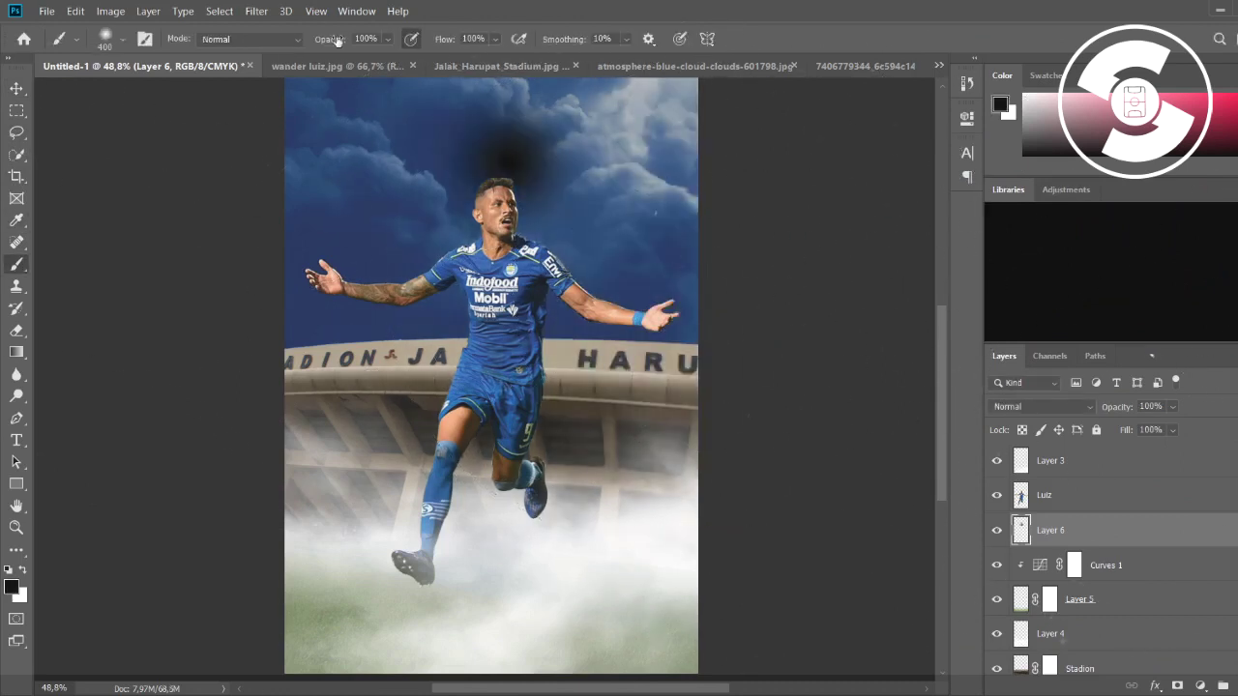
{"action": "key", "text": "ctrl+z"}
{"action": "key", "text": "ctrl+shift+z"}
{"action": "key", "text": "v"}
{"action": "key", "text": "ctrl+z"}
Step: Distort the black blob into a flat shadow beneath the player's feet
{"action": "key", "text": "ctrl+t"}
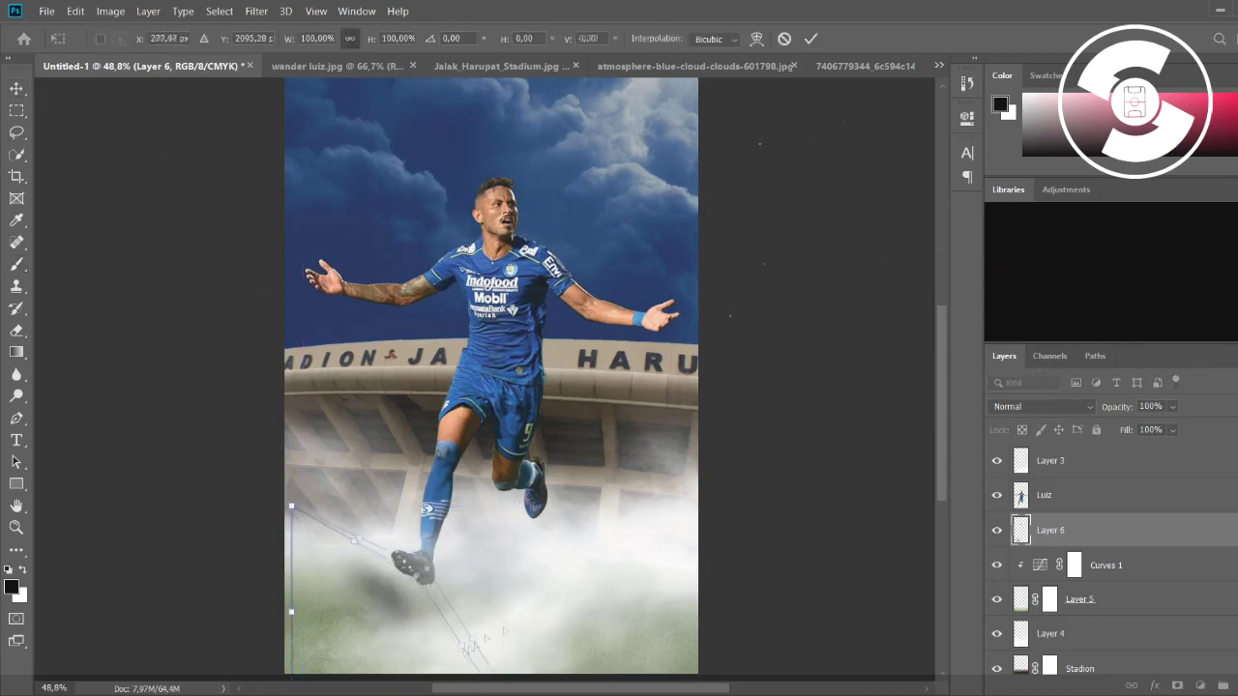
{"action": "left_click_drag", "start_coordinate": [510, 504], "coordinate": [563, 486]}
{"action": "left_click_drag", "start_coordinate": [335, 531], "coordinate": [253, 630]}
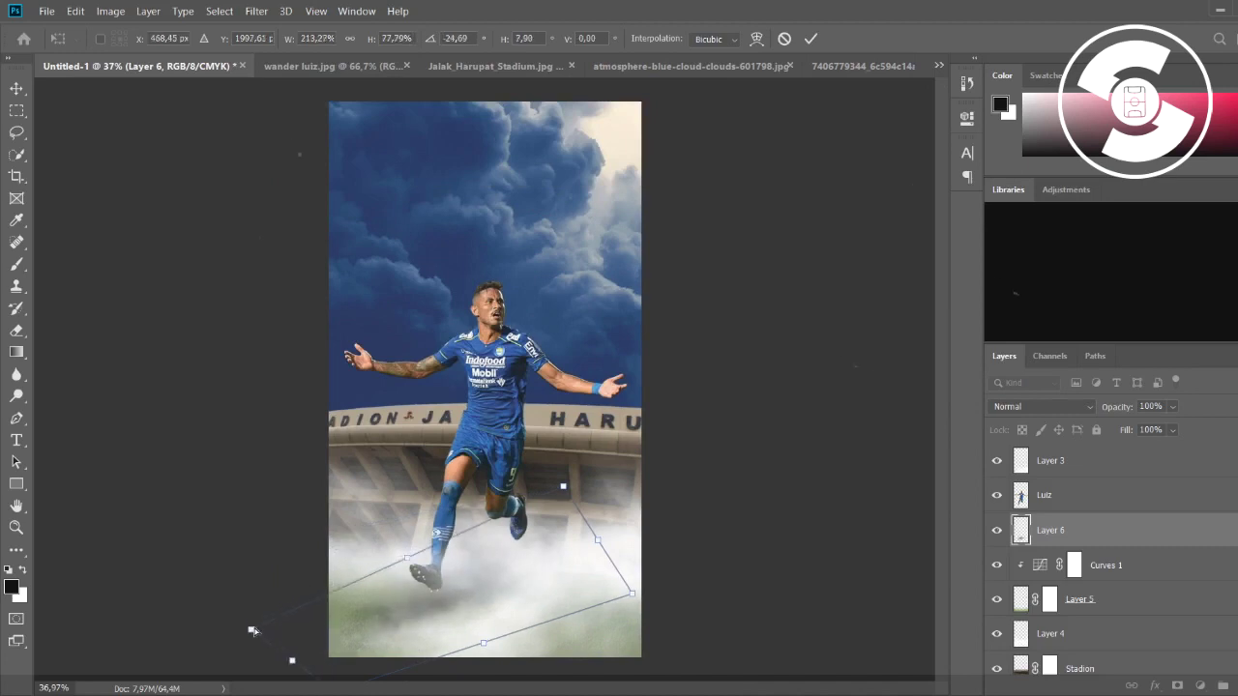
{"action": "mouse_move", "coordinate": [611, 592]}
{"action": "left_mouse_down"}
{"action": "mouse_move", "coordinate": [567, 607]}
{"action": "mouse_move", "coordinate": [712, 589]}
{"action": "left_mouse_up"}
{"action": "scroll", "coordinate": [383, 594], "scroll_direction": "down", "scroll_amount": 2}
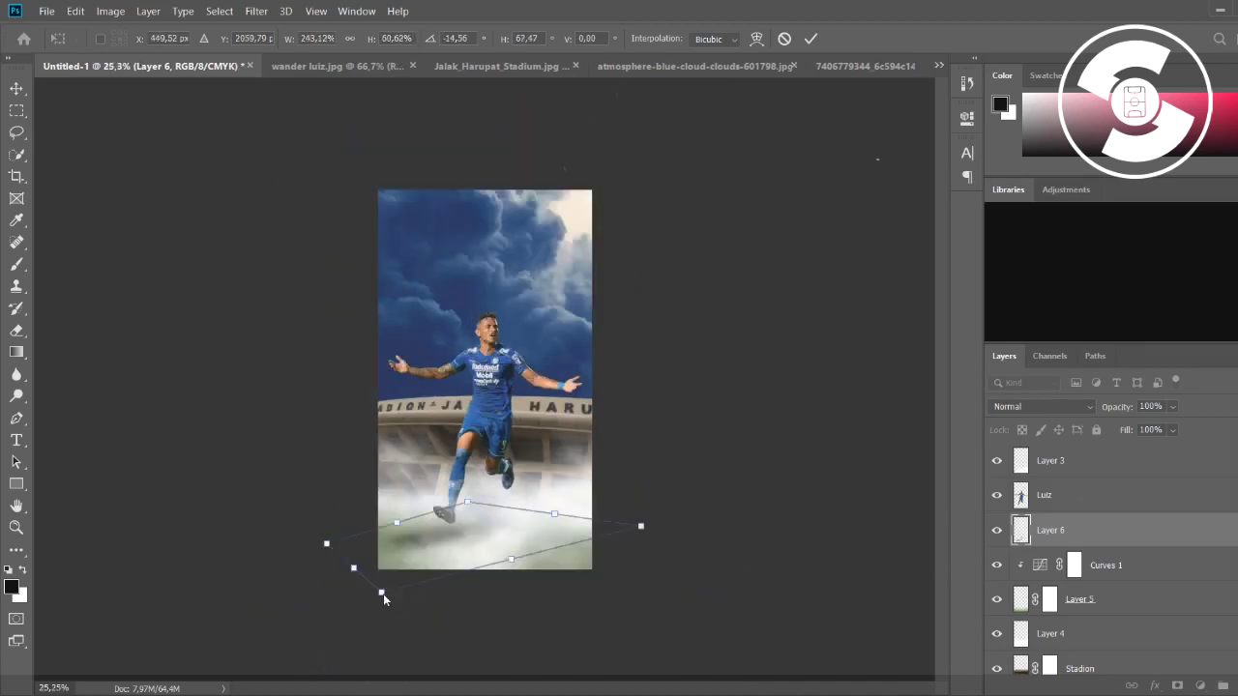
{"action": "left_click_drag", "start_coordinate": [638, 531], "coordinate": [467, 537]}
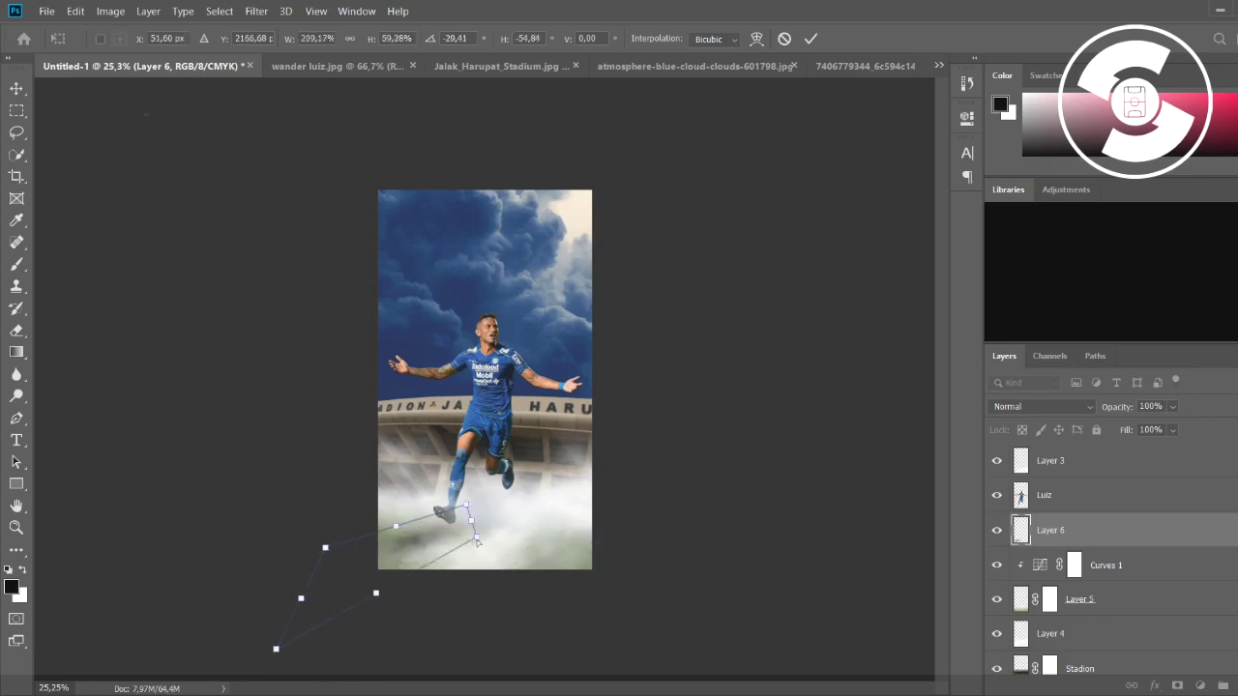
{"action": "key", "text": "Return"}
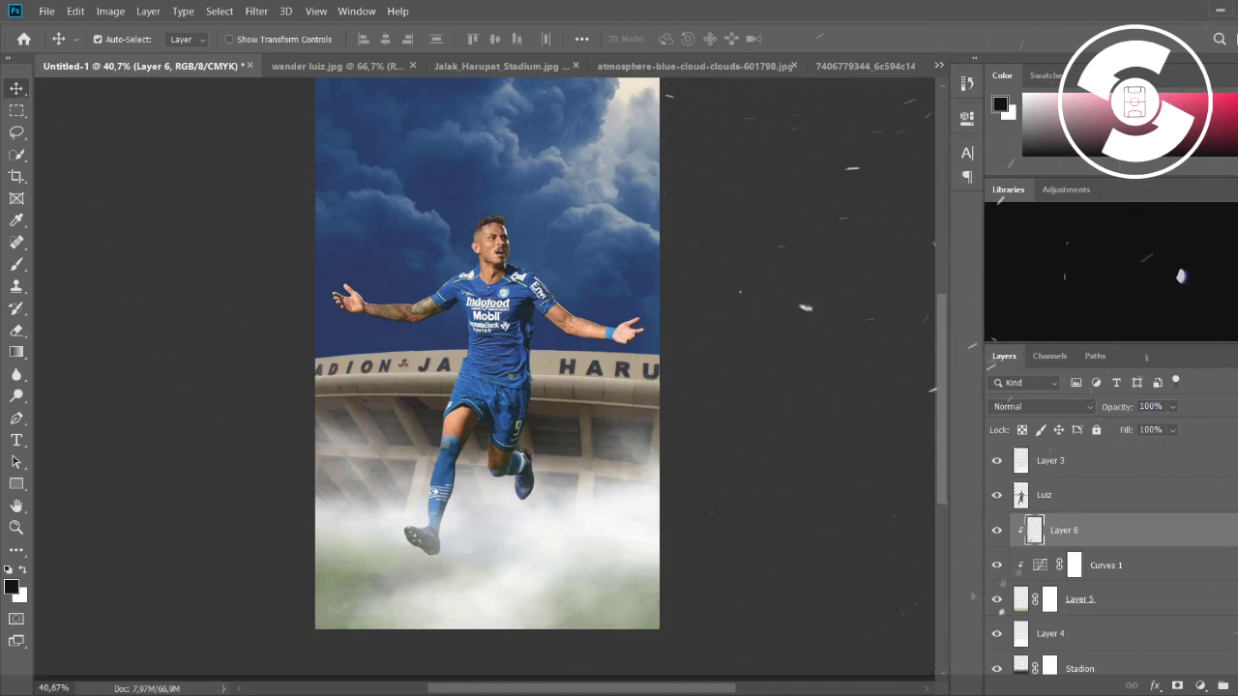
Step: Duplicate the shadow and move the Layer 6 copy lower, enlarged to about 146%
{"action": "key", "text": "ctrl+j"}
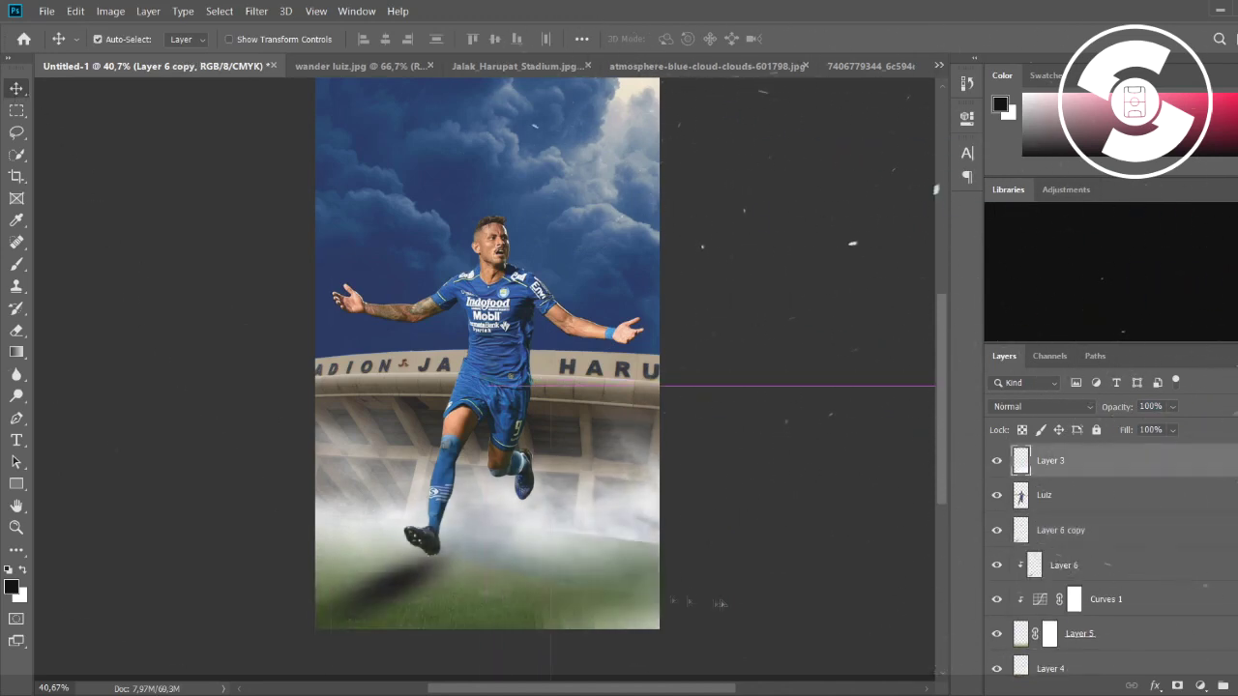
{"action": "left_click", "coordinate": [1049, 460]}
{"action": "left_click", "coordinate": [1064, 531]}
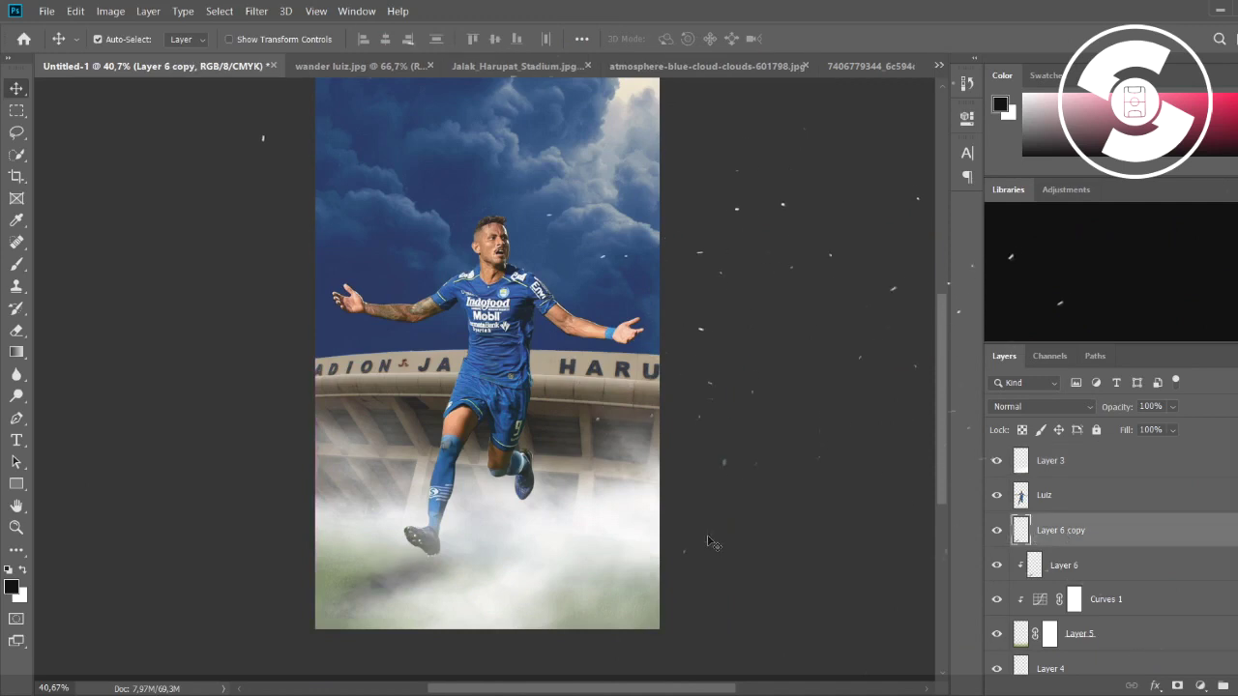
{"action": "key", "text": "ctrl+t"}
{"action": "left_click_drag", "start_coordinate": [503, 567], "coordinate": [488, 577]}
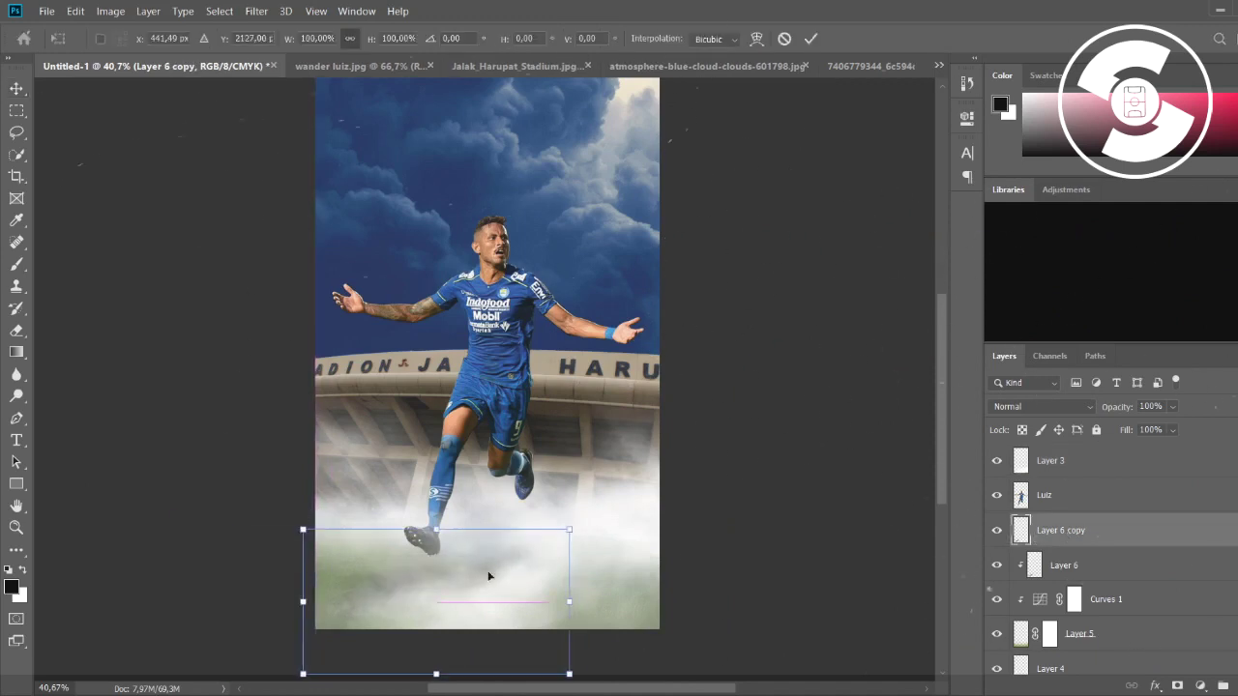
{"action": "scroll", "coordinate": [493, 575], "scroll_direction": "down", "scroll_amount": 3}
{"action": "left_click_drag", "start_coordinate": [406, 549], "coordinate": [400, 533]}
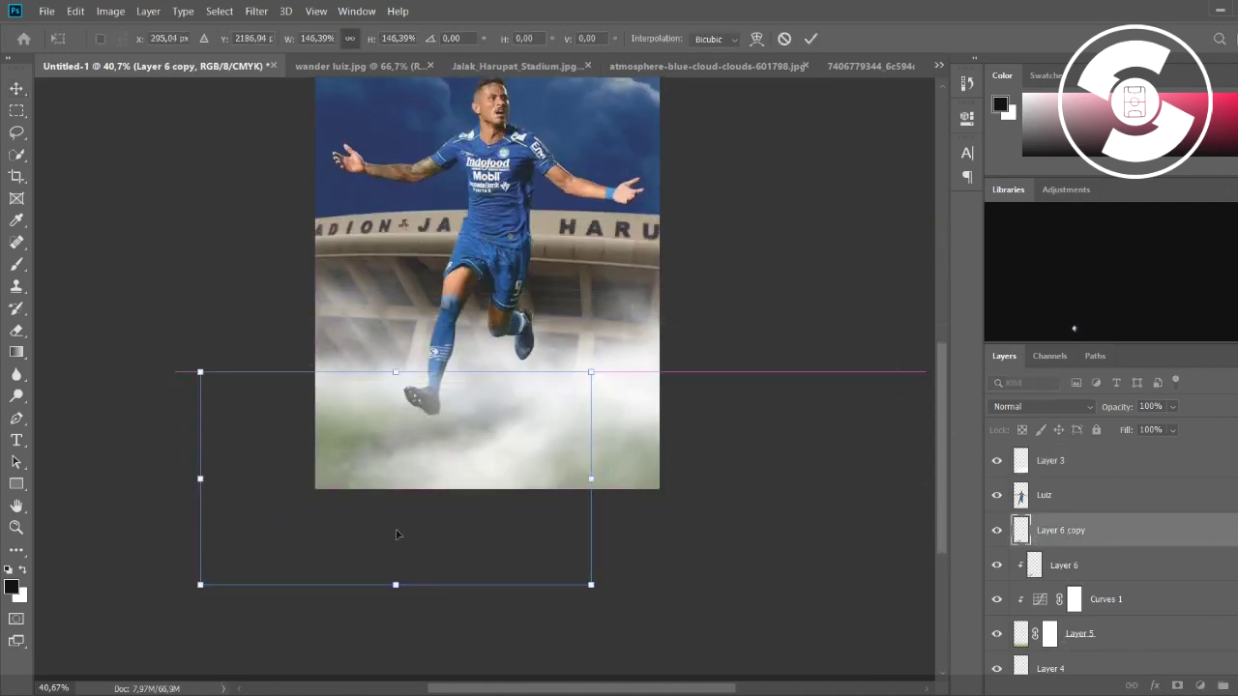
{"action": "key", "text": "Return"}
Step: Clip the Layer 6 copy to Layer 6 and fit the whole poster in view
{"action": "key", "text": "ctrl+alt+g"}
{"action": "key", "text": "ctrl+0"}
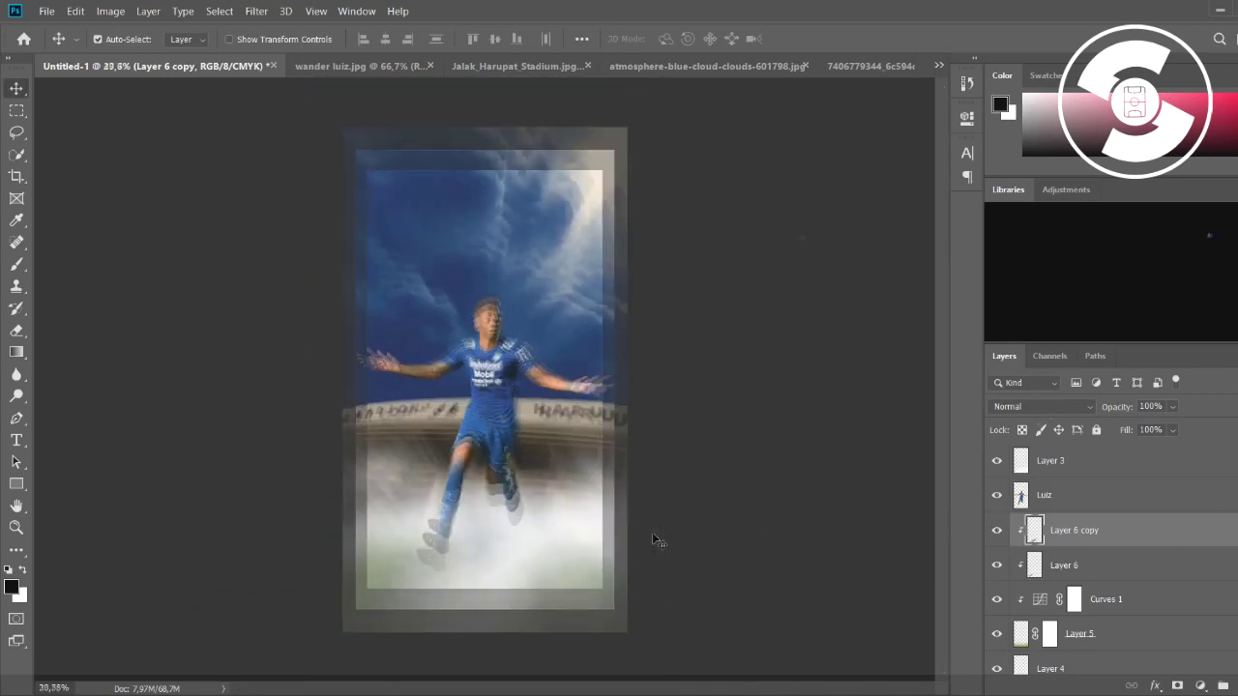
{"action": "scroll", "coordinate": [1064, 561], "scroll_direction": "down", "scroll_amount": 3}
{"action": "left_click", "coordinate": [1008, 607]}
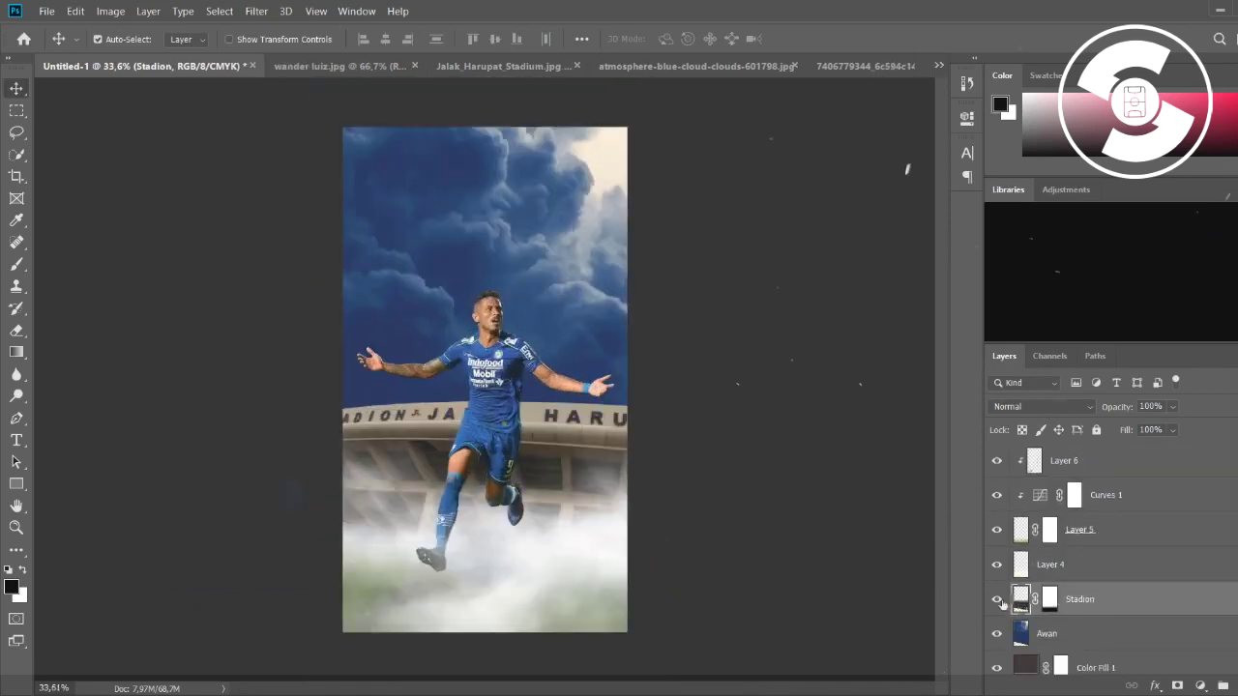
Step: Add a Hue/Saturation adjustment above Stadion, then delete it
{"action": "key", "text": "ctrl+u"}
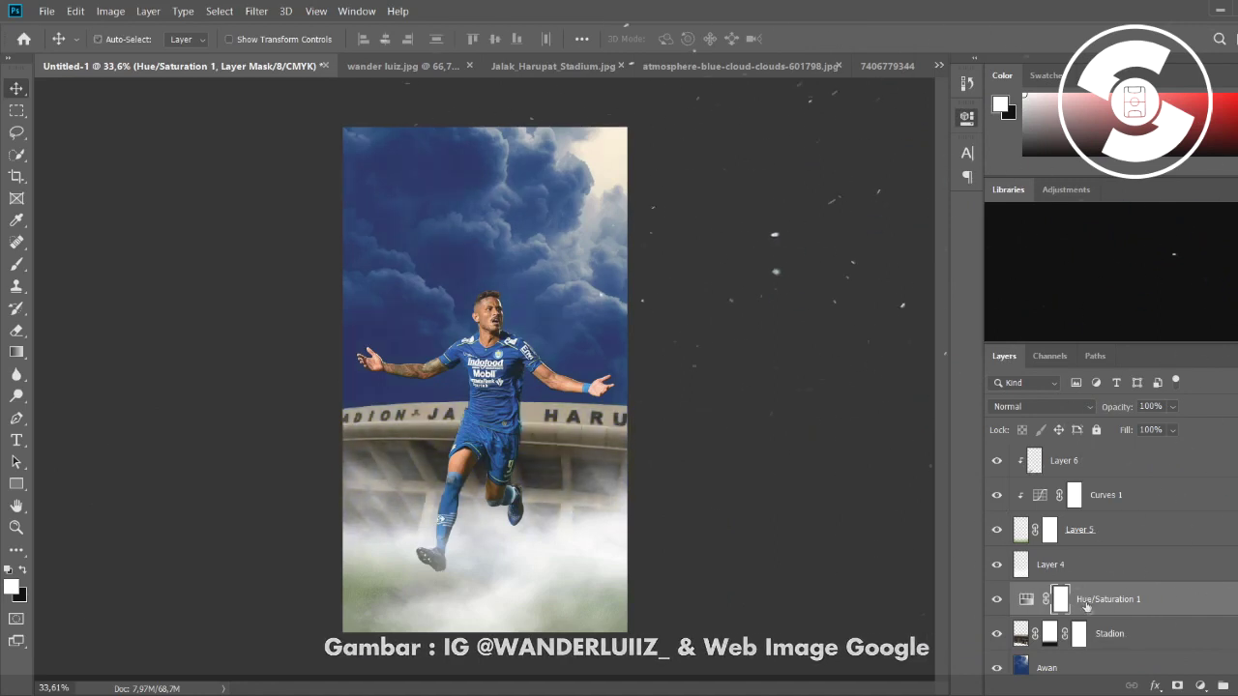
{"action": "key", "text": "Delete"}
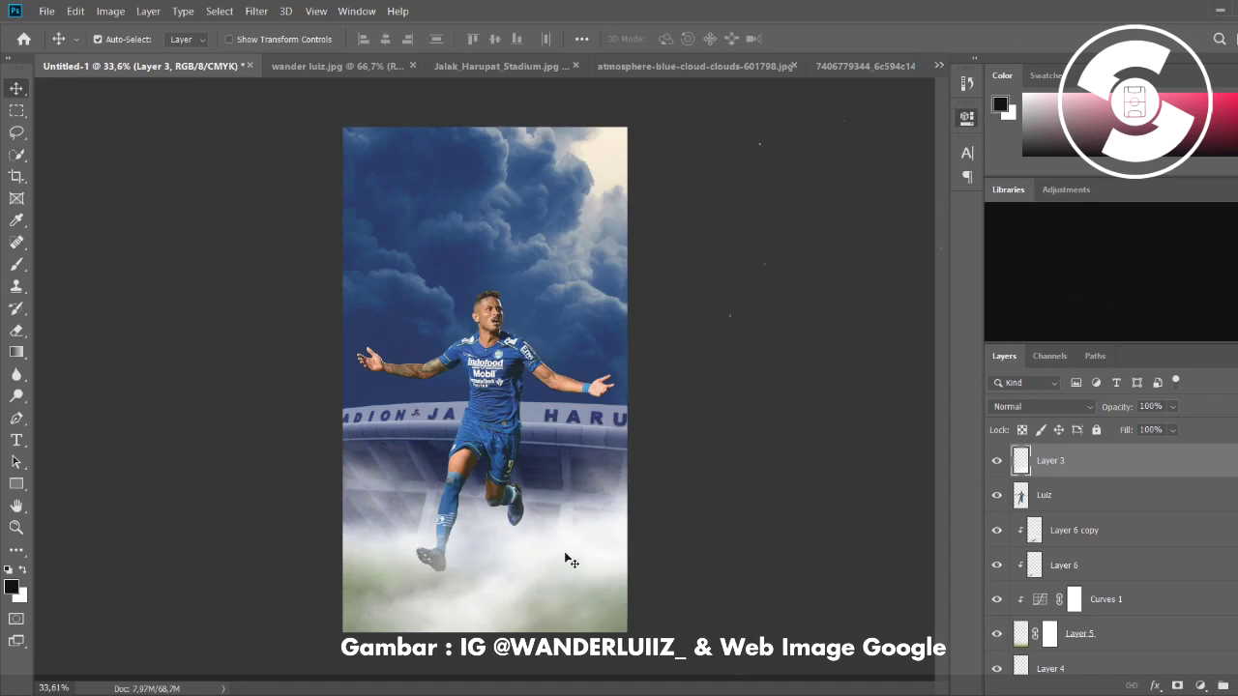
Step: Hide Layer 3 and paint sky-blue haze on a new Layer 7 above Layer 4
{"action": "left_click", "coordinate": [997, 460]}
{"action": "left_click", "coordinate": [16, 263]}
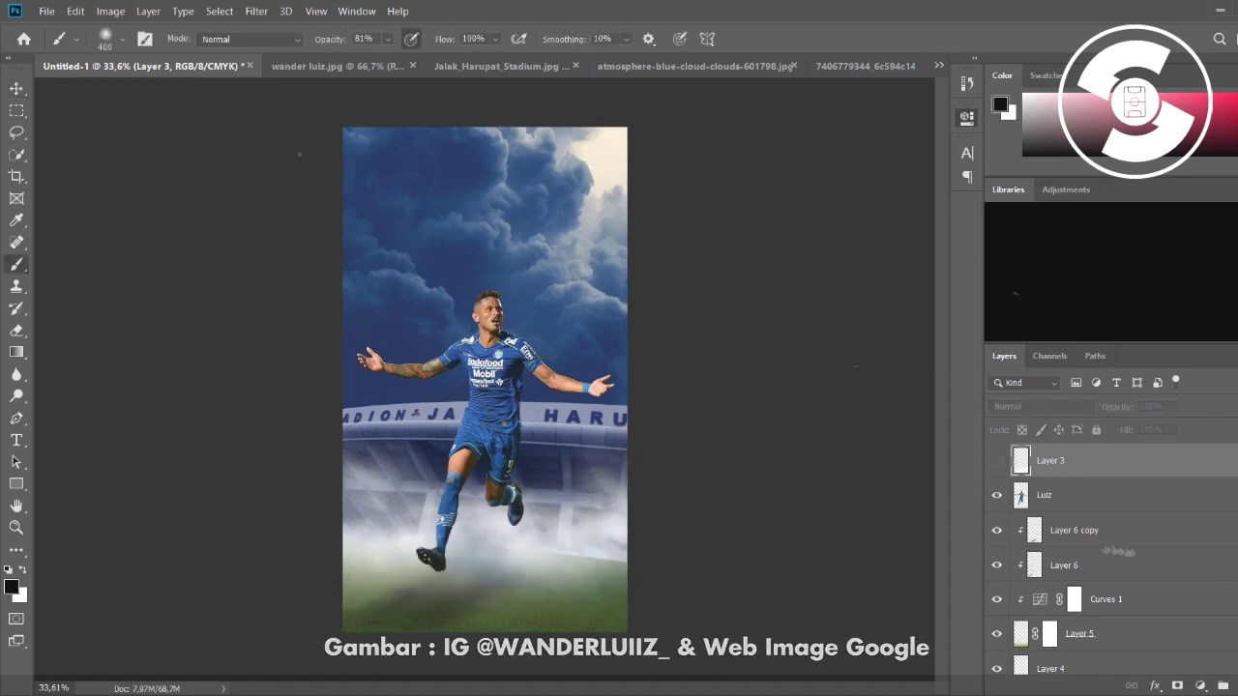
{"action": "left_click", "coordinate": [1035, 667]}
{"action": "key", "text": "ctrl+shift+alt+n"}
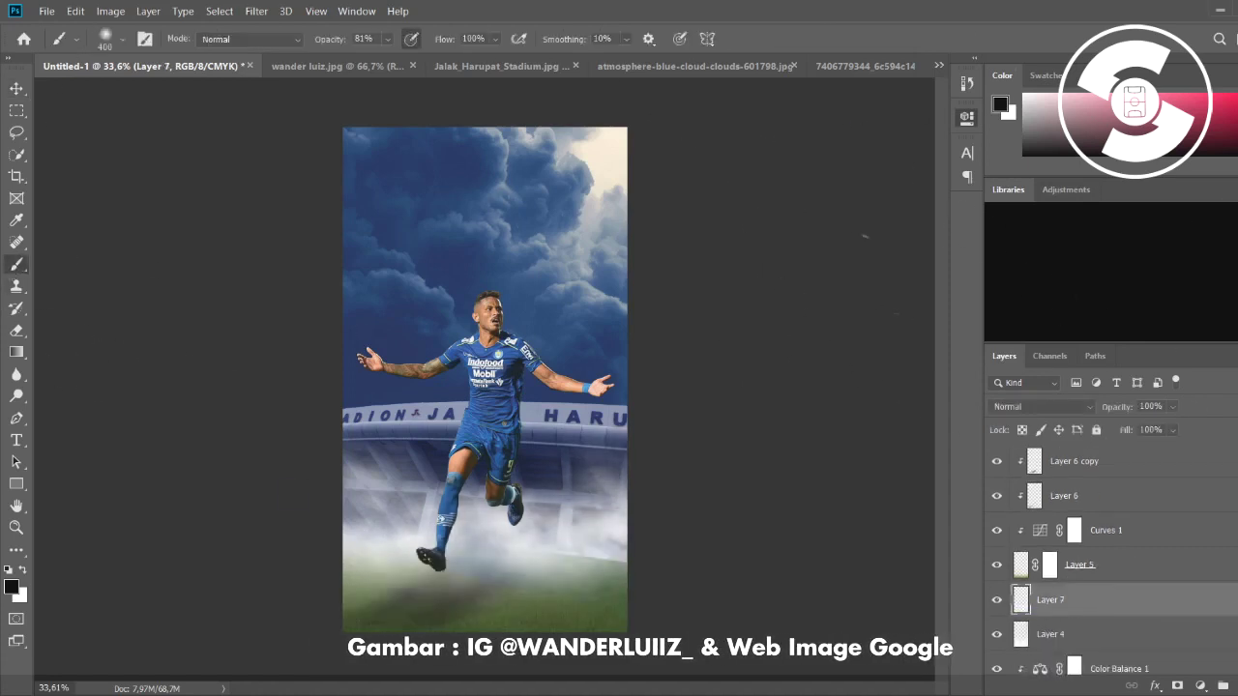
{"action": "key", "text": "i"}
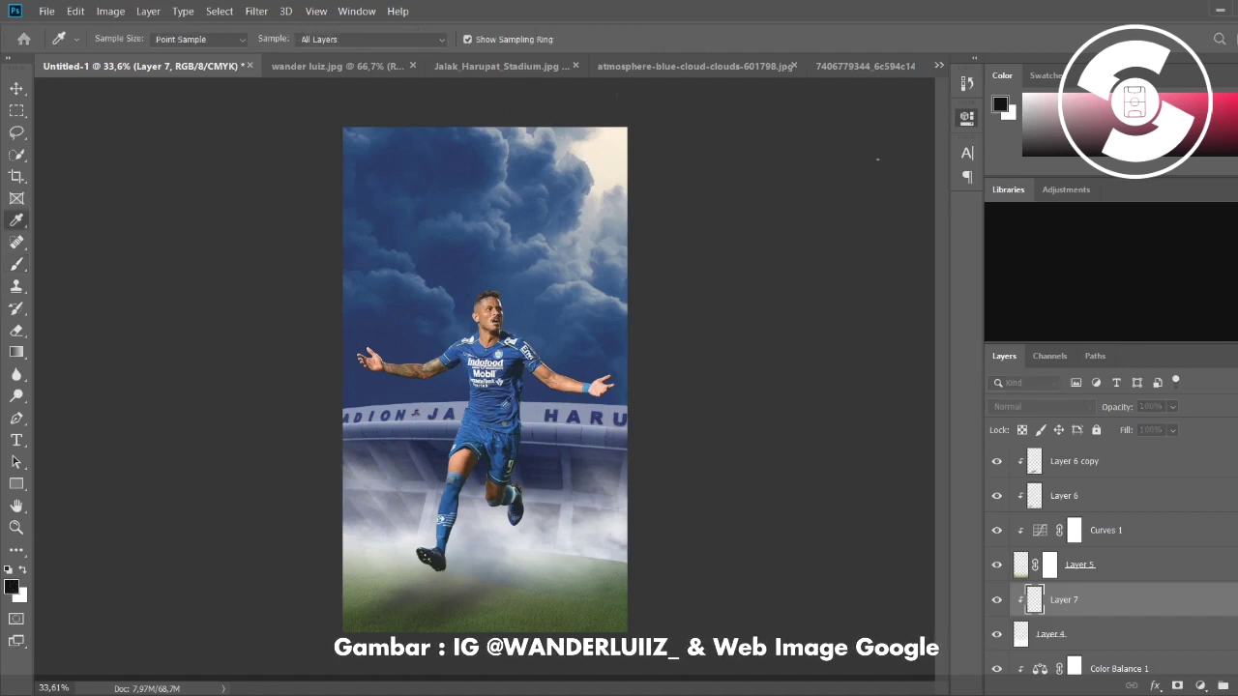
{"action": "left_click", "coordinate": [541, 241]}
{"action": "key", "text": "b"}
{"action": "left_click_drag", "start_coordinate": [619, 541], "coordinate": [348, 542]}
{"action": "left_click_drag", "start_coordinate": [349, 493], "coordinate": [277, 493]}
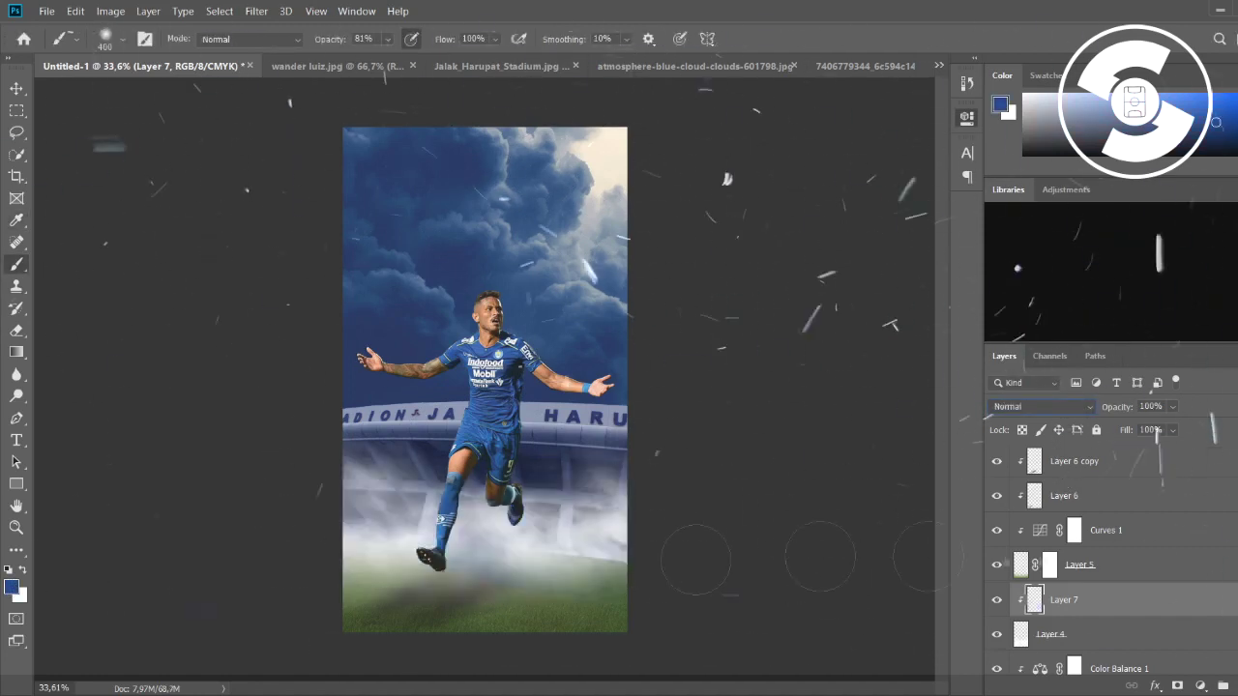
Step: Set Layer 4's fog back to Normal blending and select the Luiz copy layer
{"action": "left_click", "coordinate": [1051, 633]}
{"action": "scroll", "coordinate": [1039, 406], "scroll_direction": "down", "scroll_amount": 9}
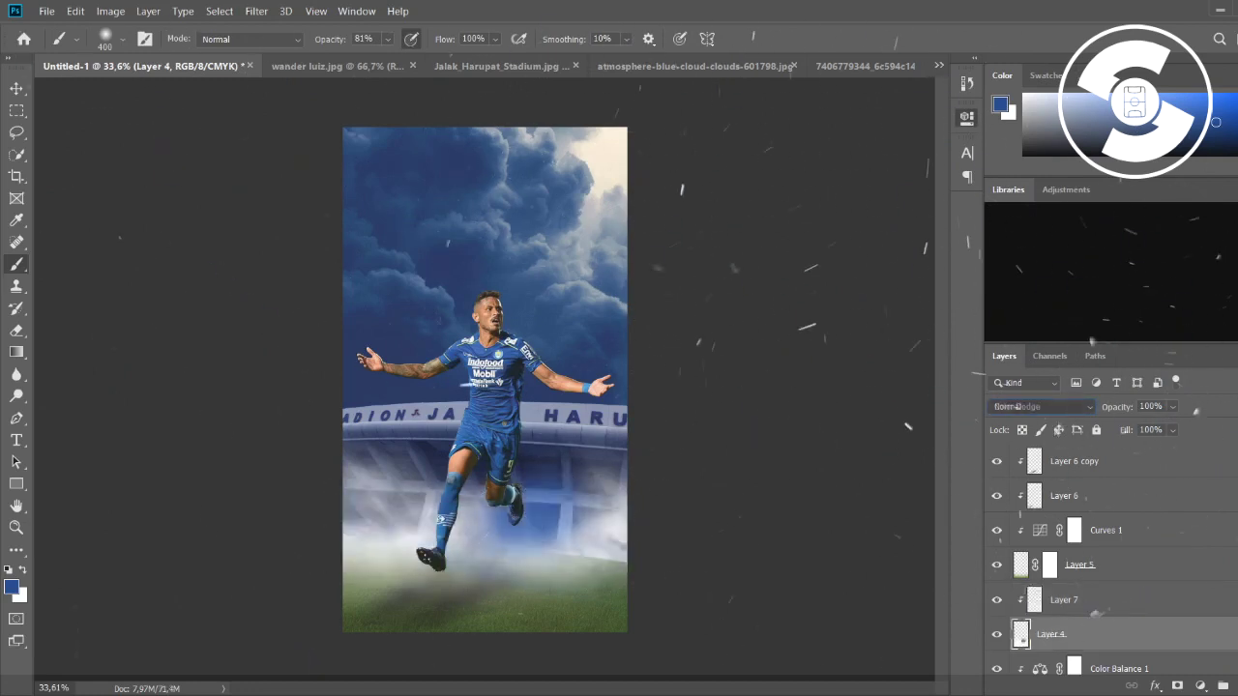
{"action": "scroll", "coordinate": [1040, 406], "scroll_direction": "down", "scroll_amount": 4}
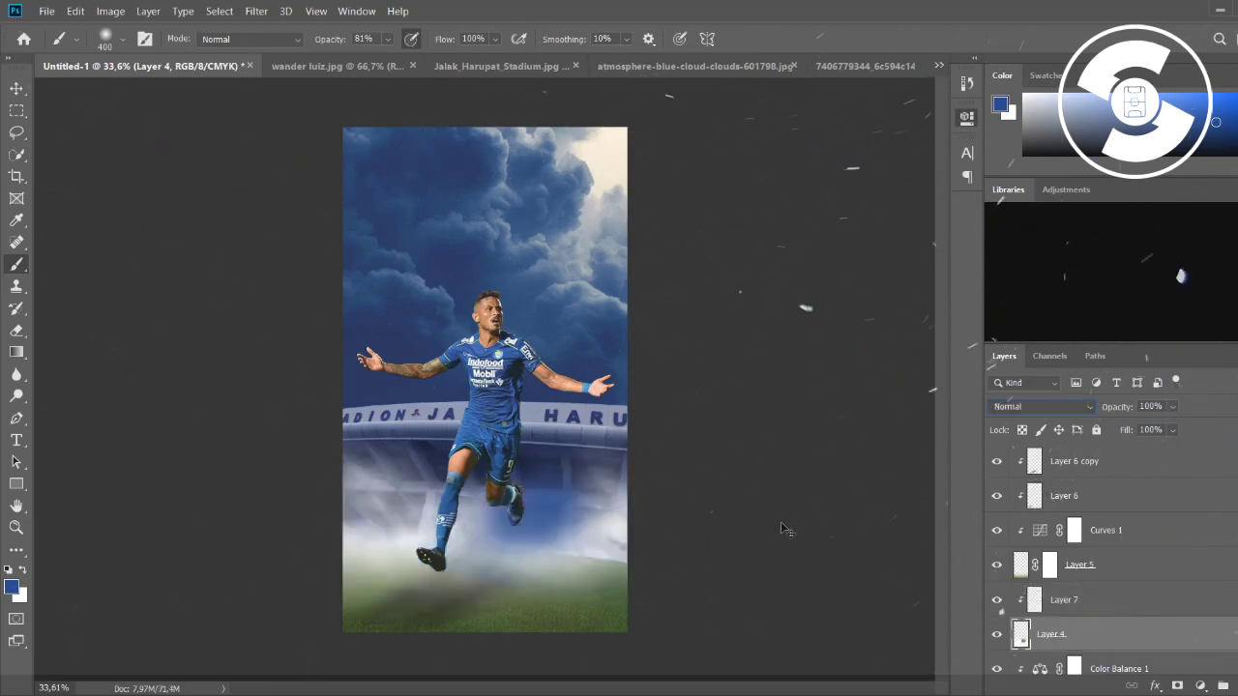
{"action": "key", "text": "shift+alt+n"}
{"action": "key", "text": "v"}
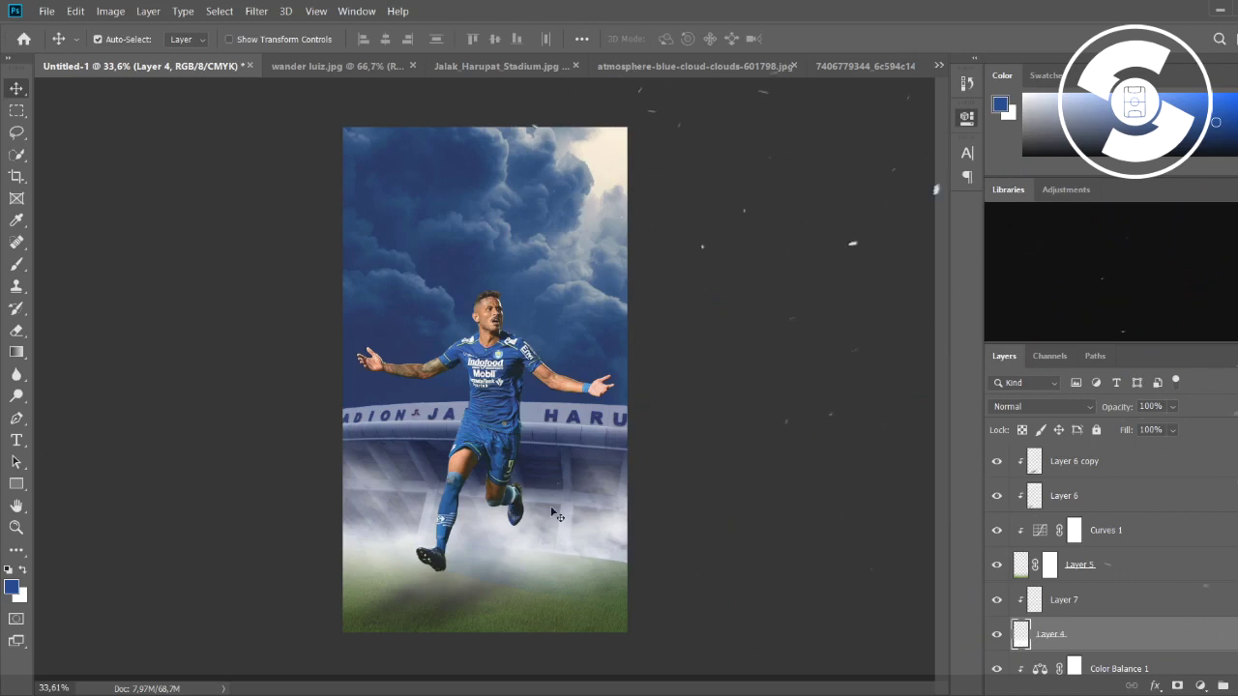
{"action": "left_click", "coordinate": [527, 385]}
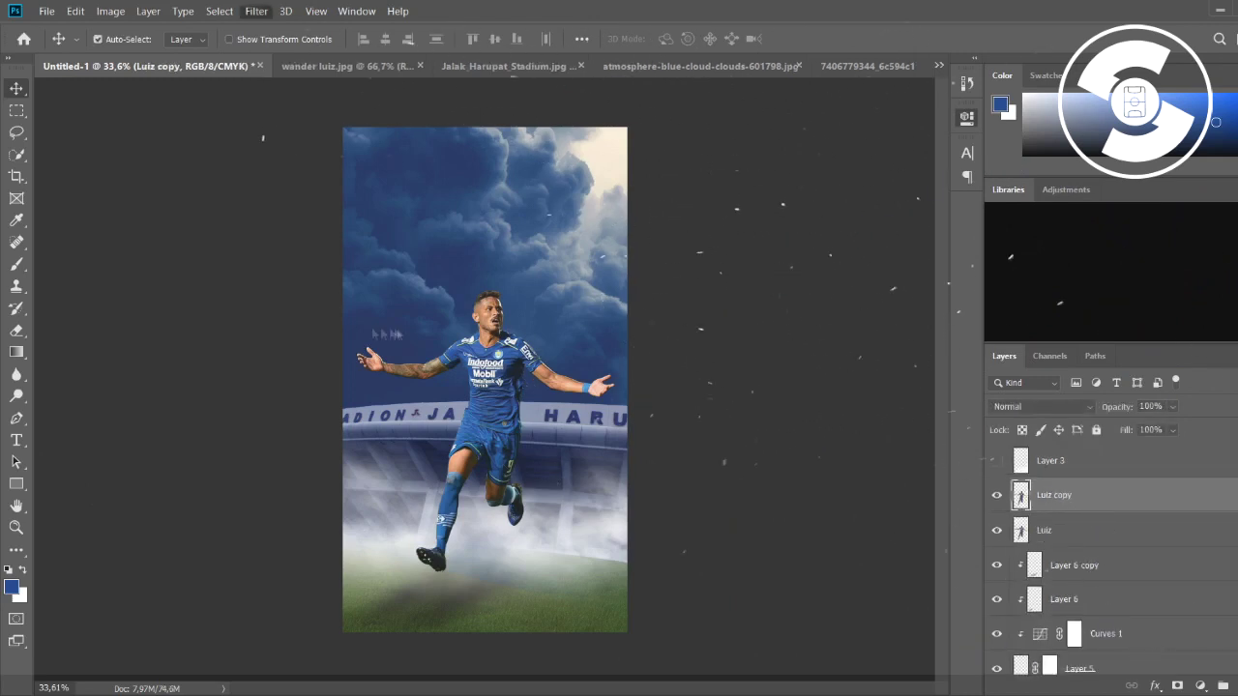
Step: Apply High Pass to Luiz copy in Soft Light, compare it, and show Layer 3
{"action": "key", "text": "Return"}
{"action": "key", "text": "shift+alt+o"}
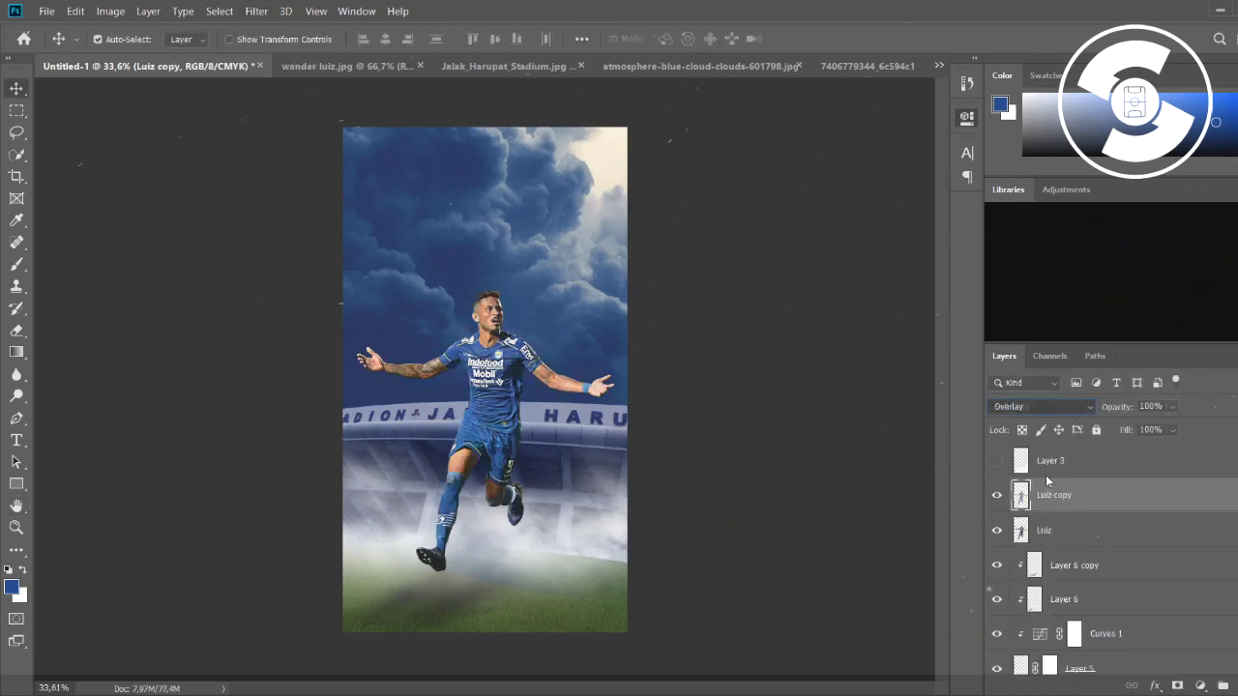
{"action": "scroll", "coordinate": [502, 357], "scroll_direction": "up", "scroll_amount": 3}
{"action": "left_click", "coordinate": [997, 497]}
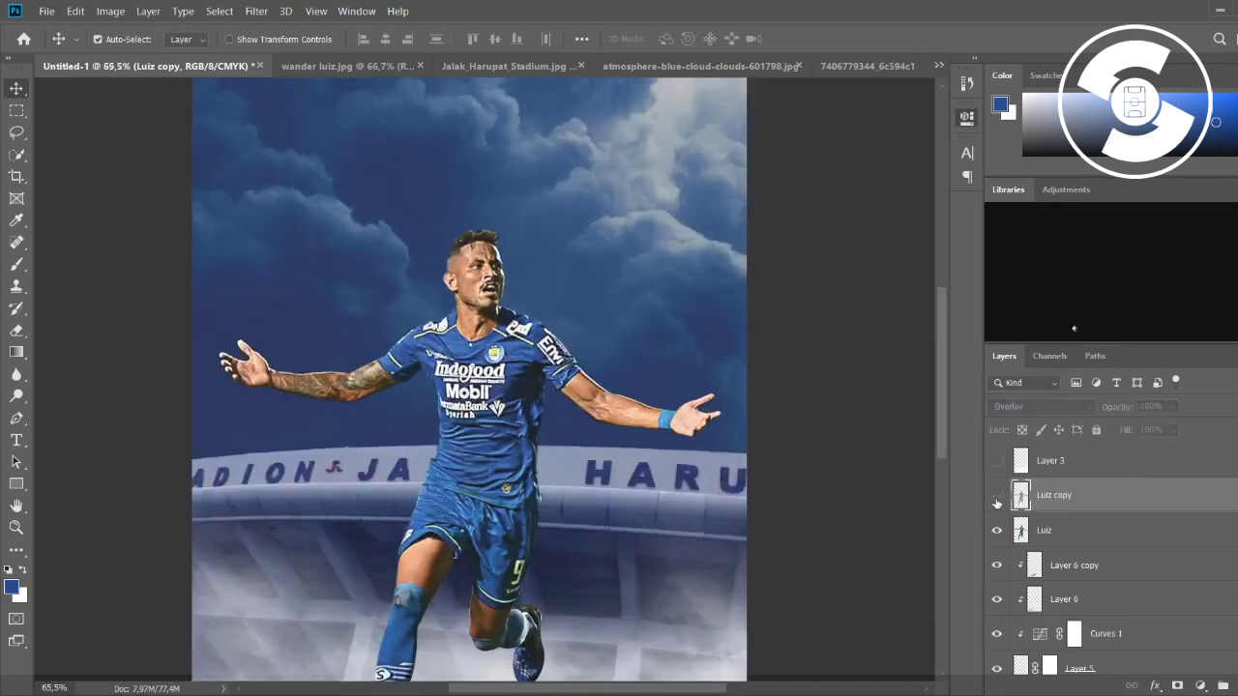
{"action": "scroll", "coordinate": [627, 484], "scroll_direction": "down", "scroll_amount": 2}
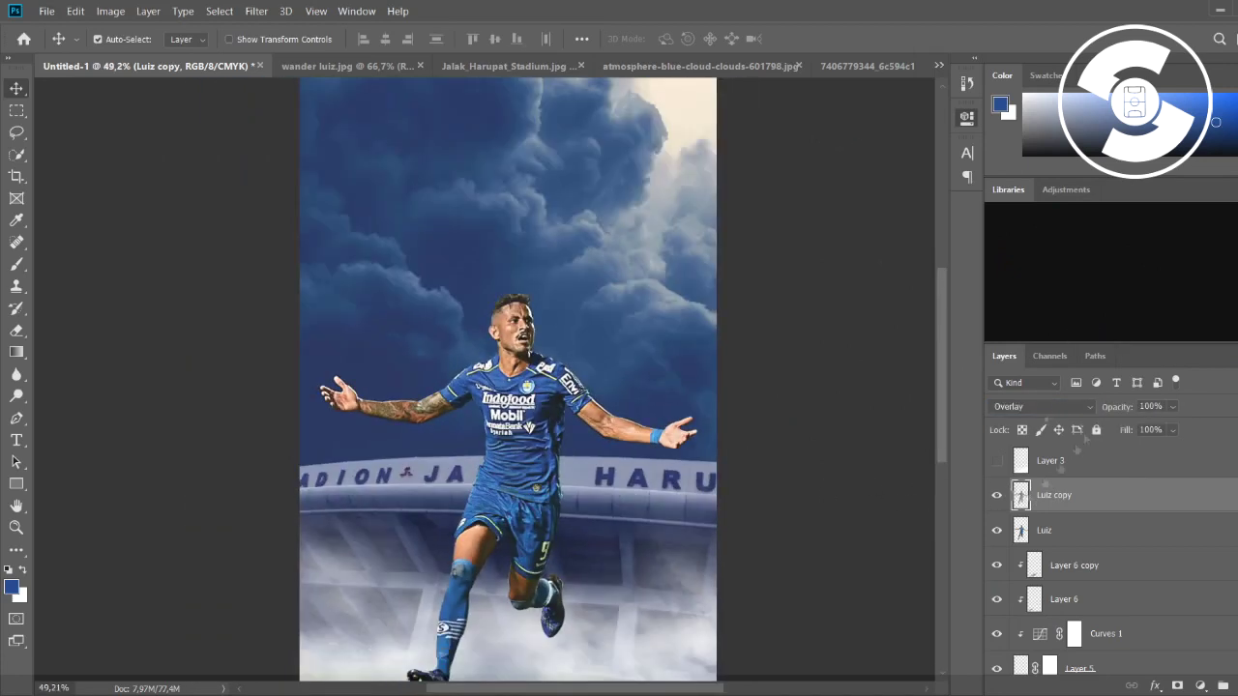
{"action": "left_click", "coordinate": [997, 497]}
{"action": "scroll", "coordinate": [538, 461], "scroll_direction": "down", "scroll_amount": 2}
{"action": "scroll", "coordinate": [538, 462], "scroll_direction": "up", "scroll_amount": 2}
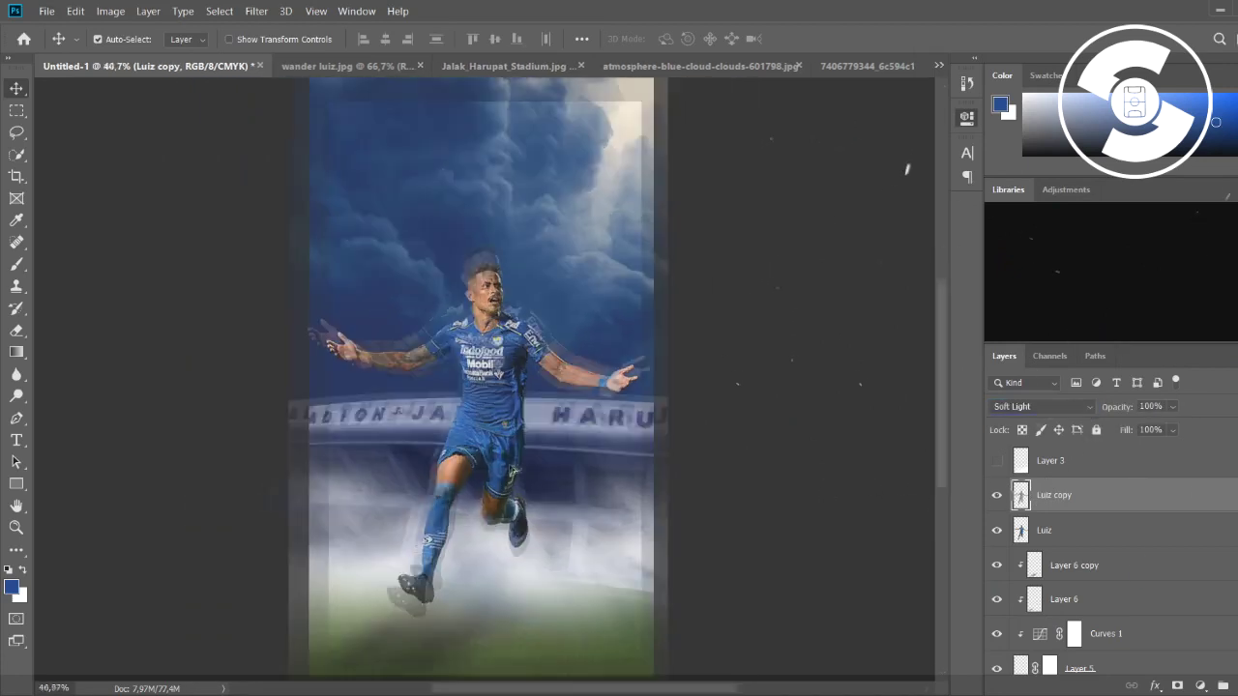
{"action": "left_click", "coordinate": [1084, 468]}
{"action": "left_click", "coordinate": [997, 461]}
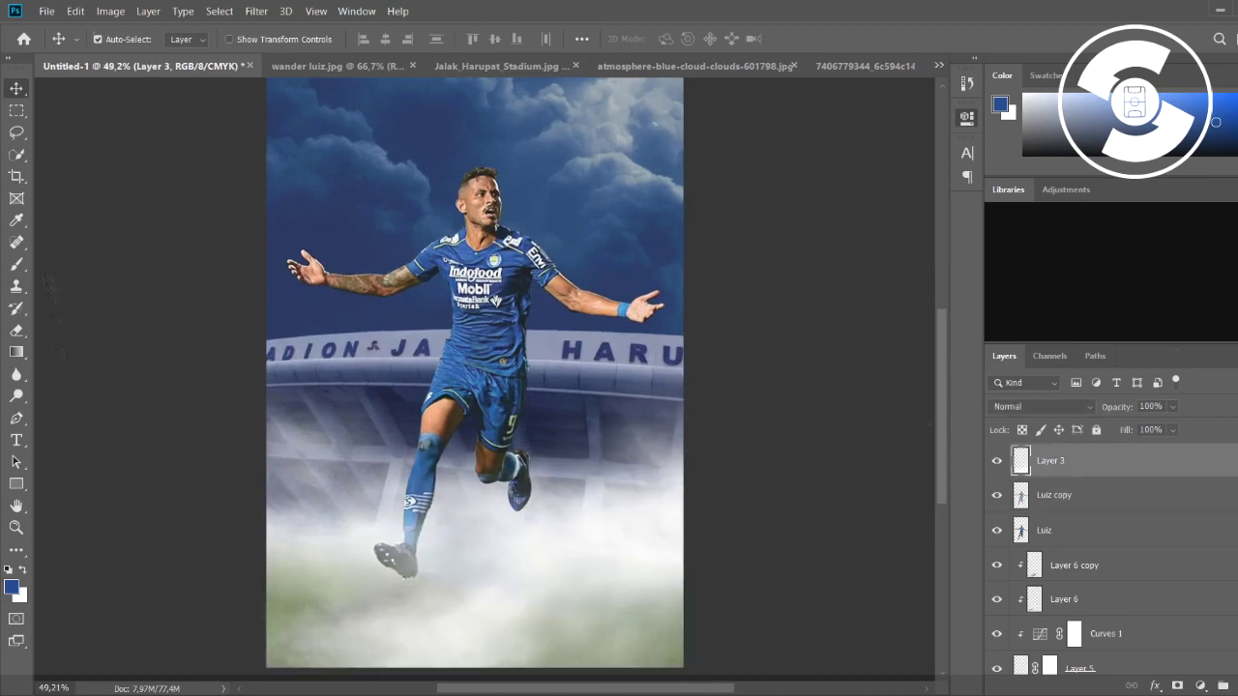
Step: Erase fog along the bottom, then sample the fog's light grey for a huge brush
{"action": "key", "text": "e"}
{"action": "mouse_move", "coordinate": [677, 551]}
{"action": "left_mouse_down"}
{"action": "mouse_move", "coordinate": [290, 648]}
{"action": "mouse_move", "coordinate": [368, 537]}
{"action": "left_mouse_up"}
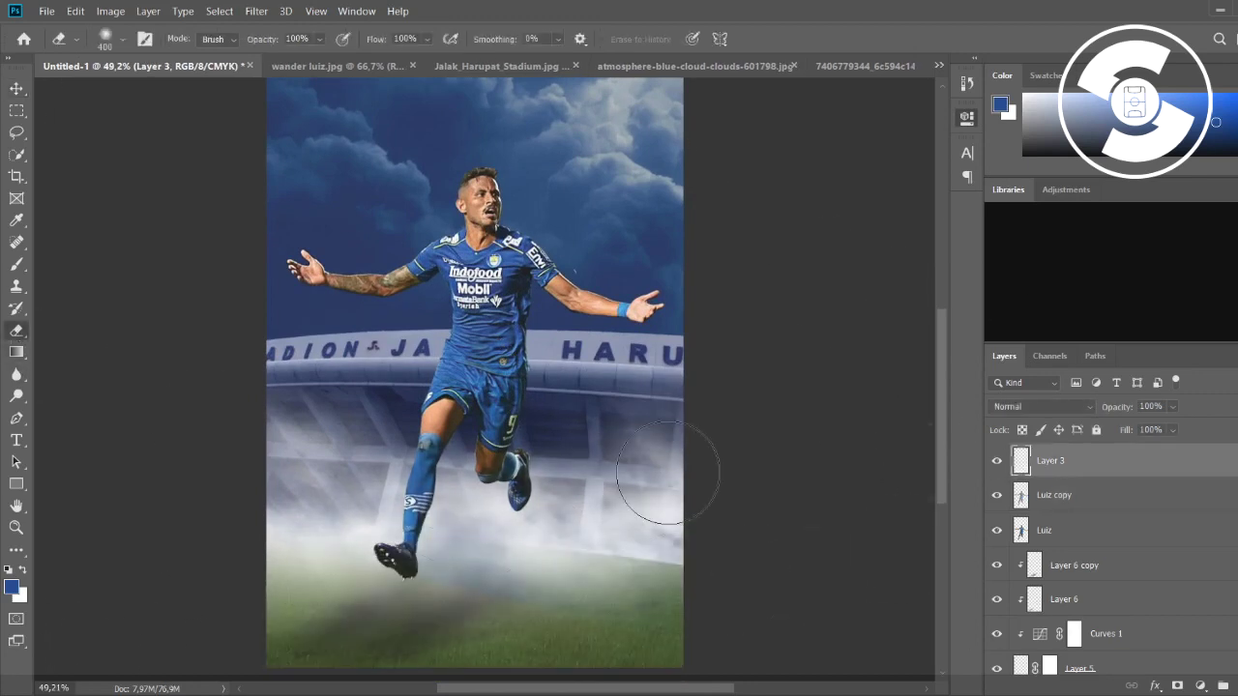
{"action": "key", "text": "i"}
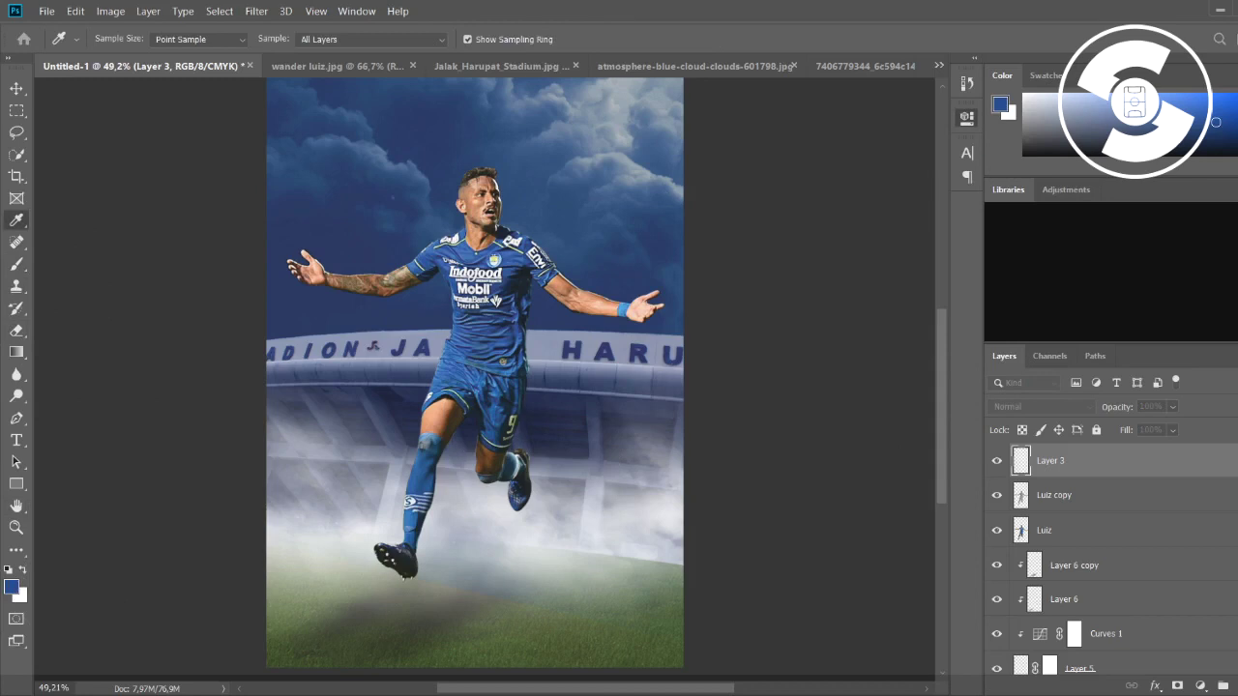
{"action": "left_click", "coordinate": [18, 264]}
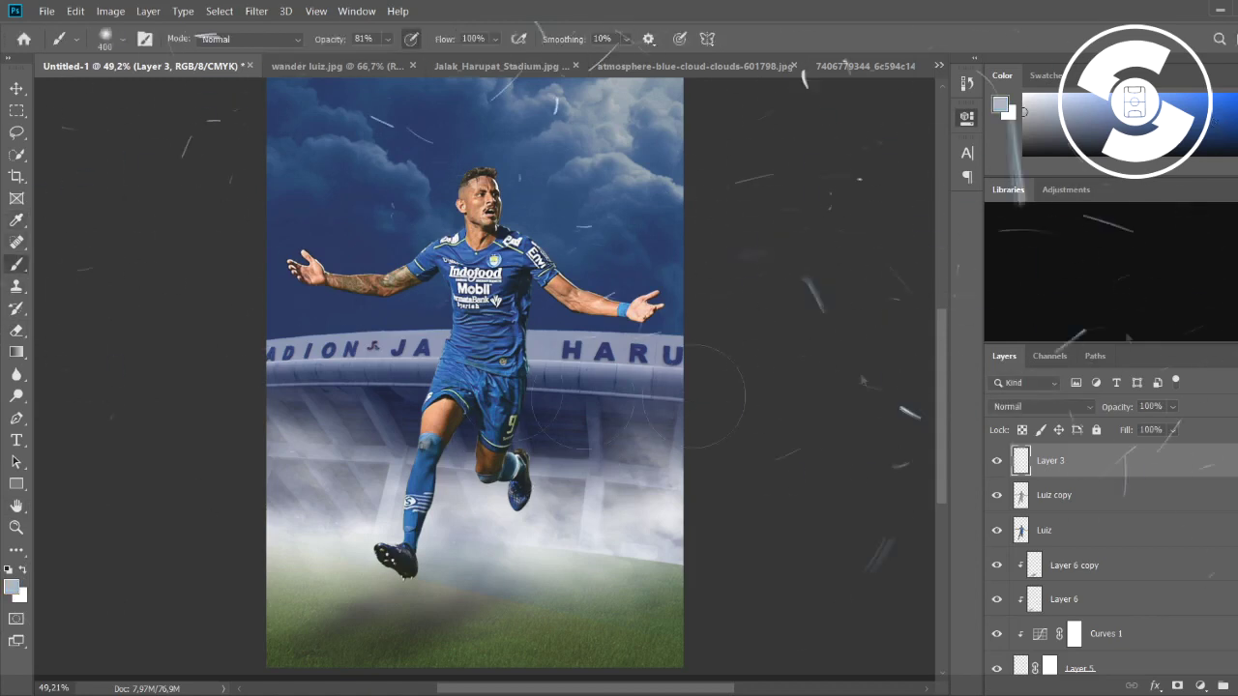
{"action": "left_click", "coordinate": [356, 495], "text": "alt"}
{"action": "key", "text": "0"}
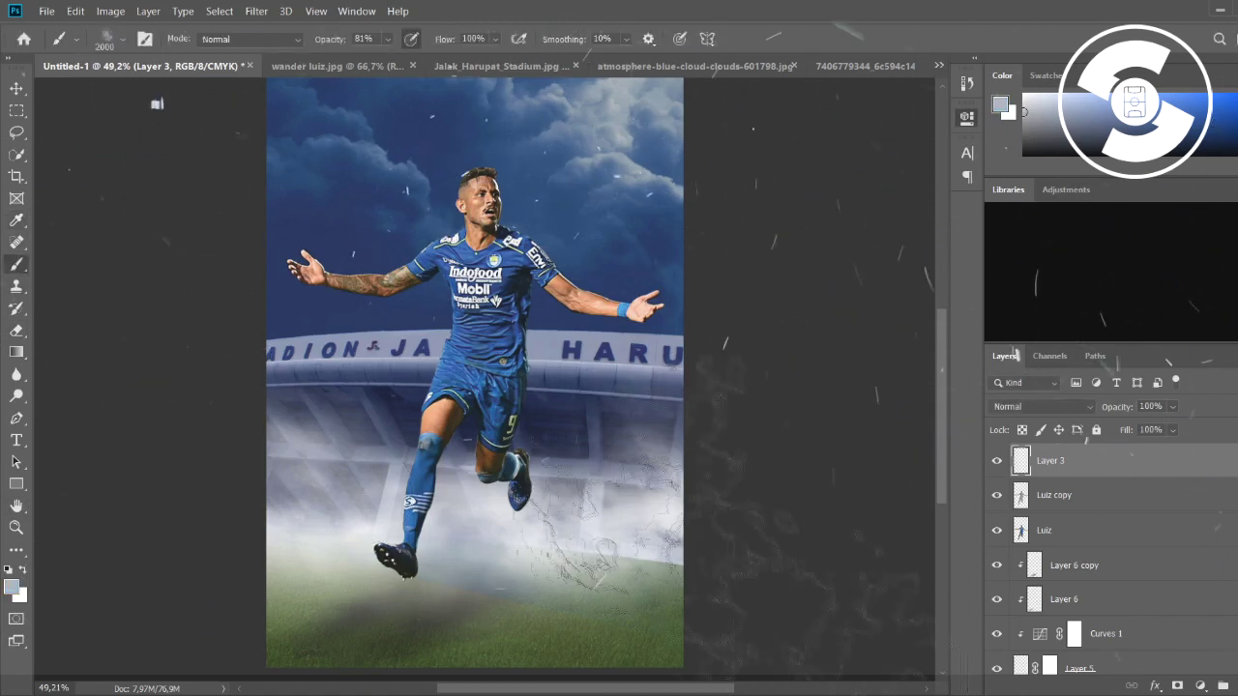
{"action": "key", "text": "bracketright"}
{"action": "key", "text": "bracketright"}
{"action": "key", "text": "bracketright"}
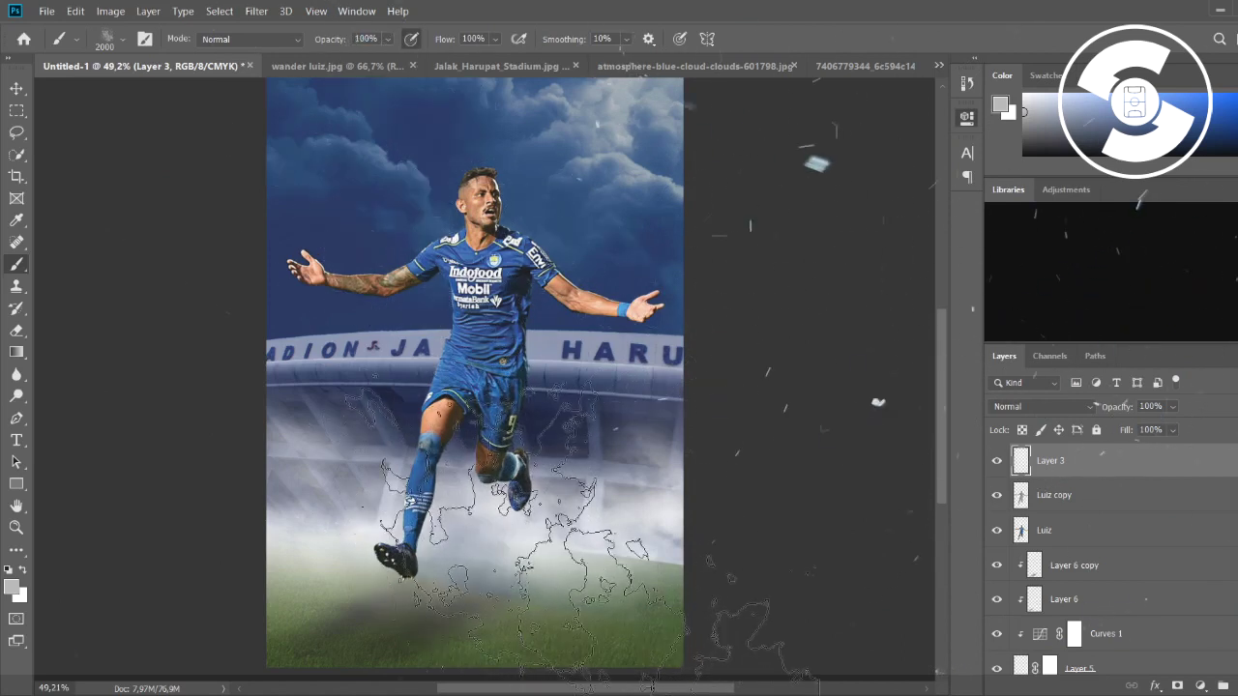
Step: Paint denser grey fog across the lower poster, undoing one stroke
{"action": "left_click", "coordinate": [585, 537]}
{"action": "key", "text": "bracketleft"}
{"action": "key", "text": "bracketleft"}
{"action": "key", "text": "bracketleft"}
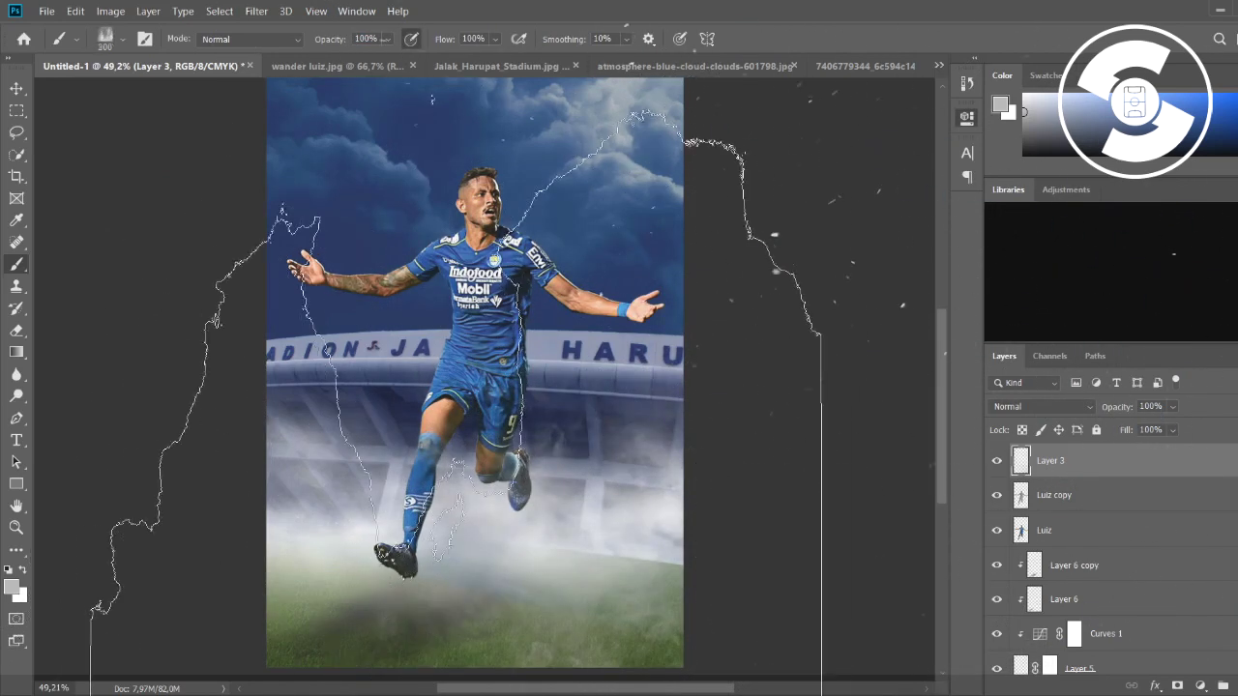
{"action": "key", "text": "bracketleft"}
{"action": "key", "text": "bracketleft"}
{"action": "key", "text": "bracketleft"}
{"action": "key", "text": "bracketright"}
{"action": "key", "text": "bracketright"}
{"action": "key", "text": "bracketright"}
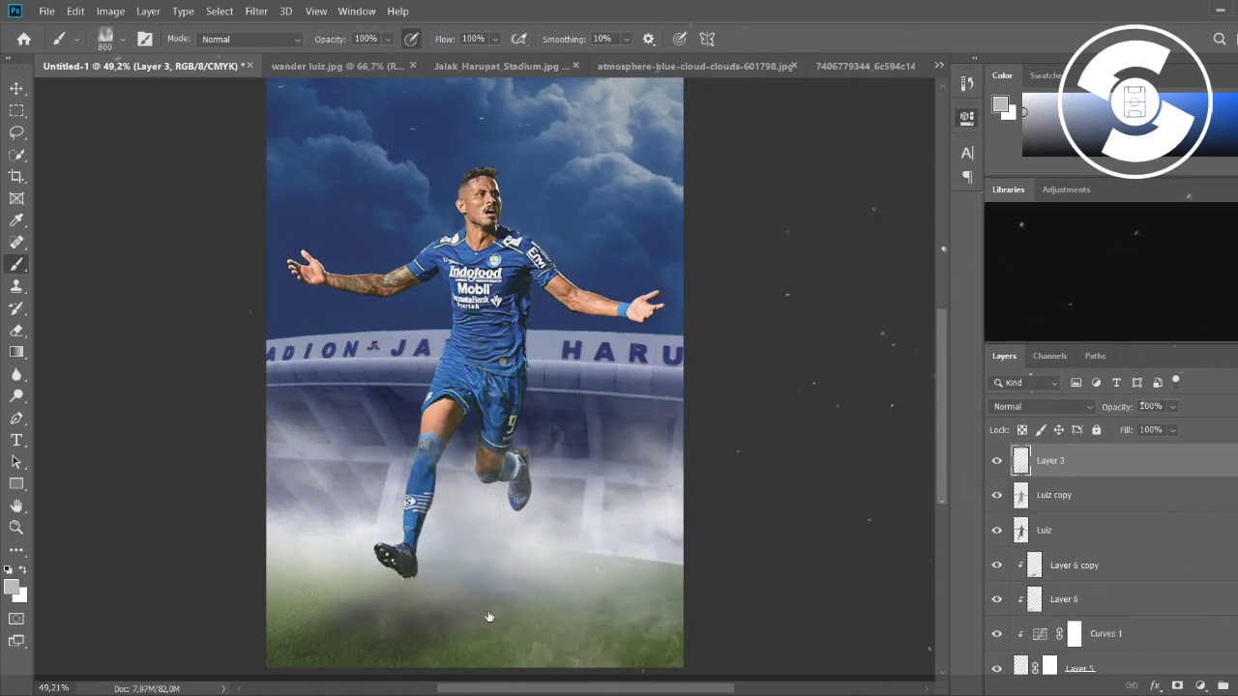
{"action": "left_click", "coordinate": [387, 554]}
{"action": "key", "text": "ctrl+z"}
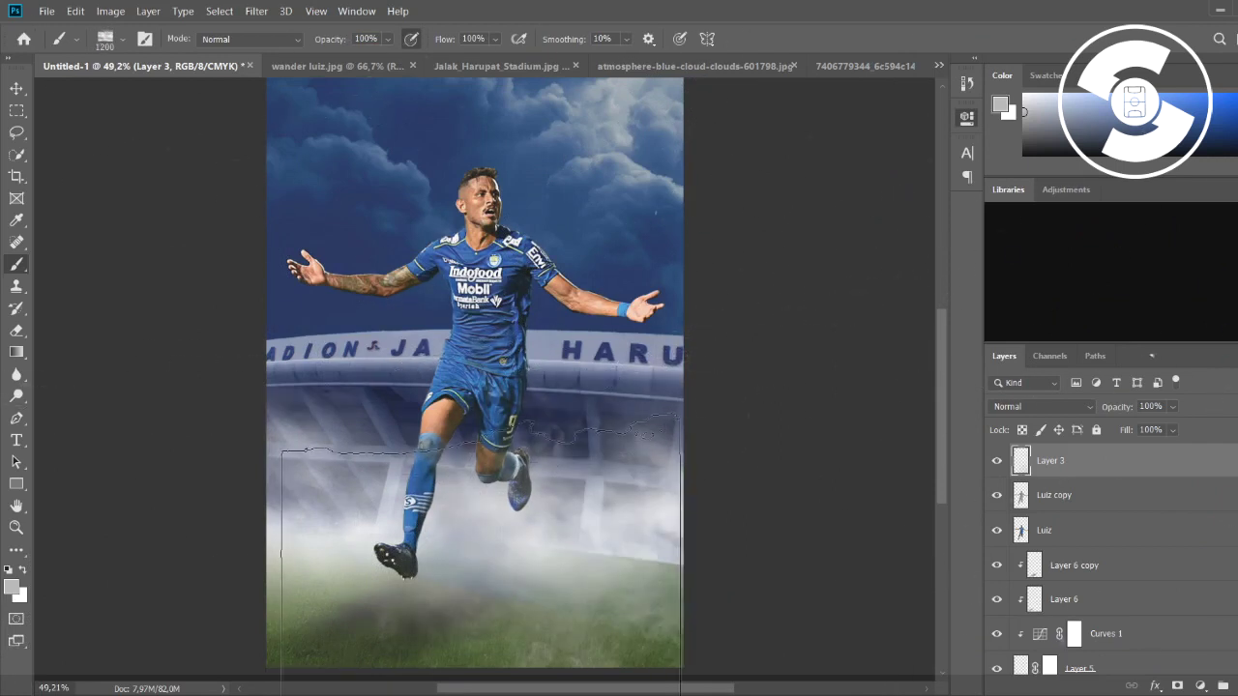
{"action": "key", "text": "bracketleft"}
{"action": "key", "text": "bracketleft"}
{"action": "key", "text": "bracketleft"}
Step: Rotate the Layer 3 fog −5.6° and widen it to about 112%
{"action": "key", "text": "ctrl+t"}
{"action": "left_click_drag", "start_coordinate": [677, 454], "coordinate": [473, 534]}
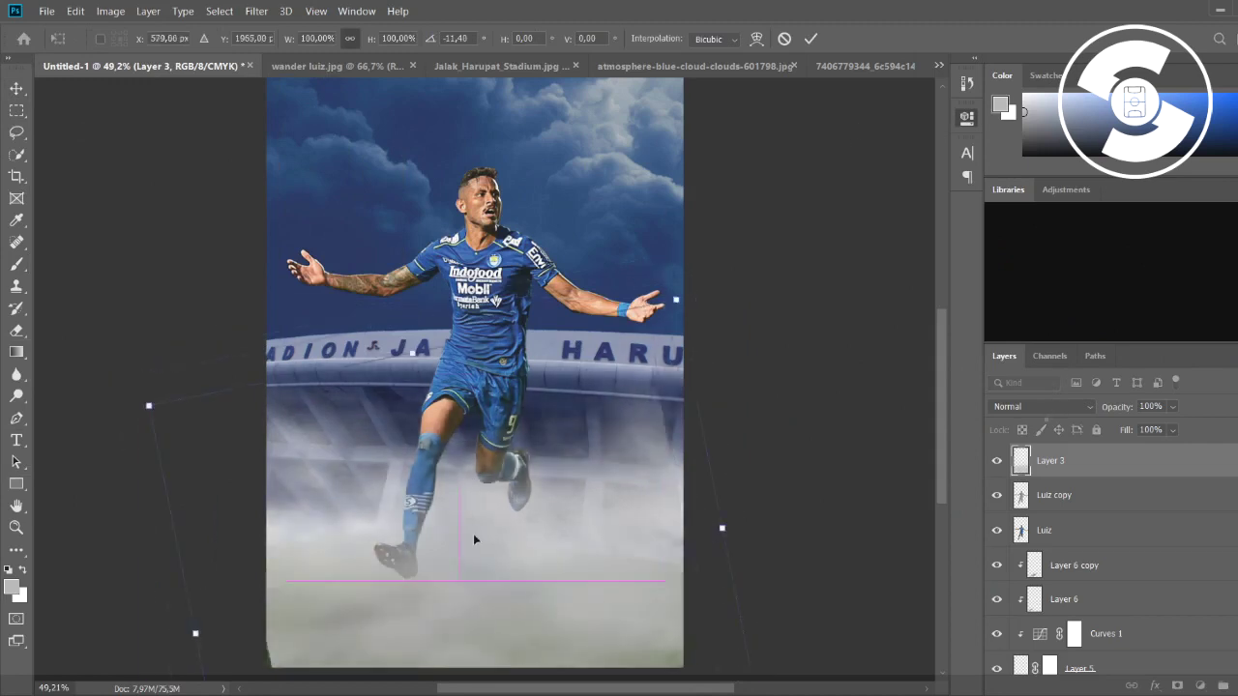
{"action": "key", "text": "ctrl+0"}
{"action": "left_click_drag", "start_coordinate": [637, 395], "coordinate": [679, 418]}
{"action": "key", "text": "ctrl+minus"}
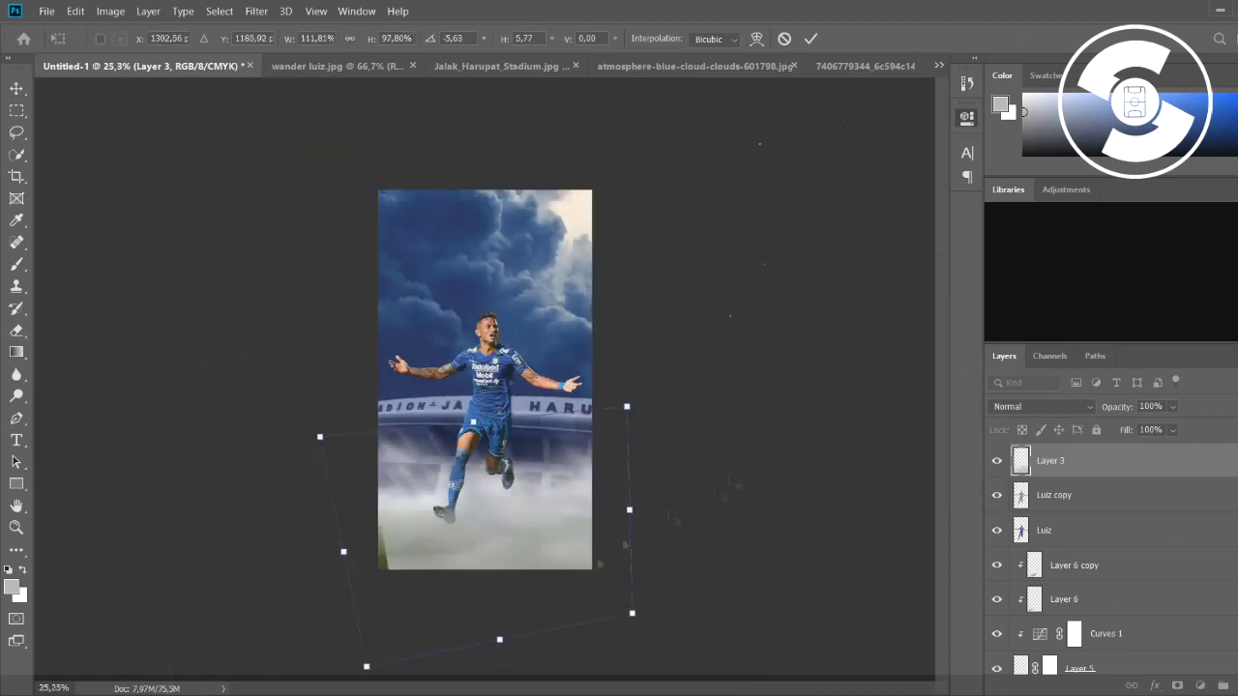
{"action": "key", "text": "Return"}
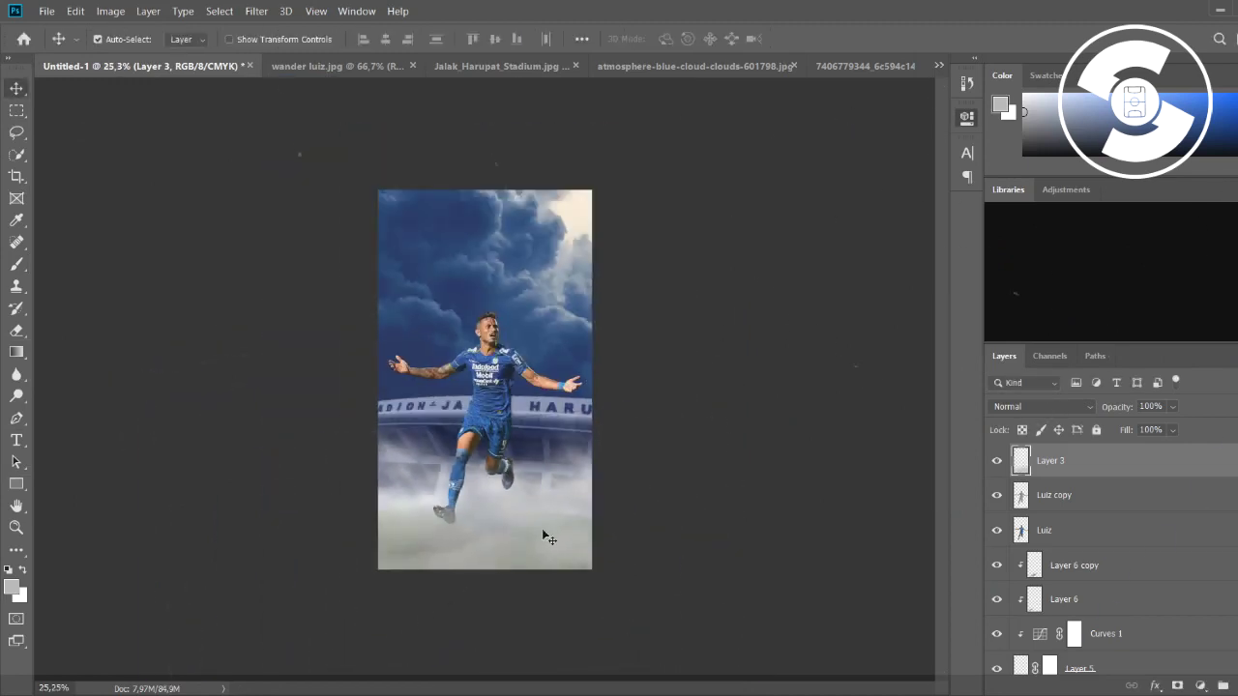
{"action": "key", "text": "ctrl+0"}
{"action": "left_click", "coordinate": [741, 199]}
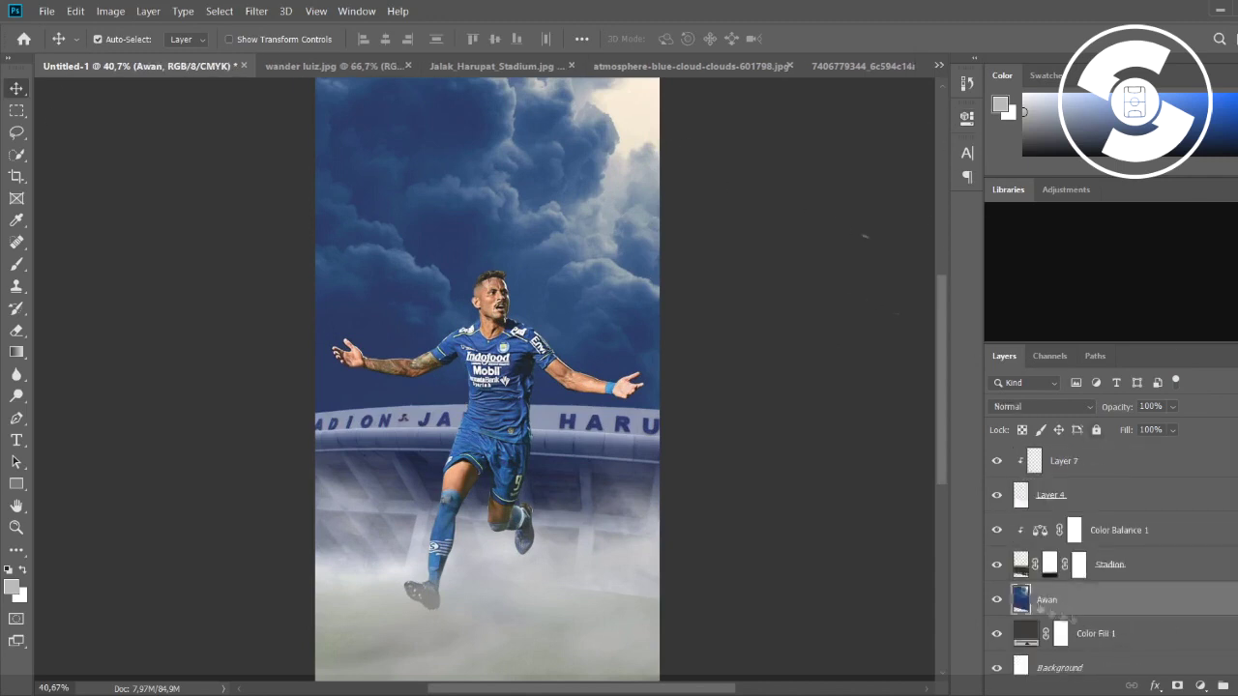
Step: Add a Curves adjustment deepening the cloud blue, then paint white glow on new Layer 8
{"action": "left_click", "coordinate": [1198, 686]}
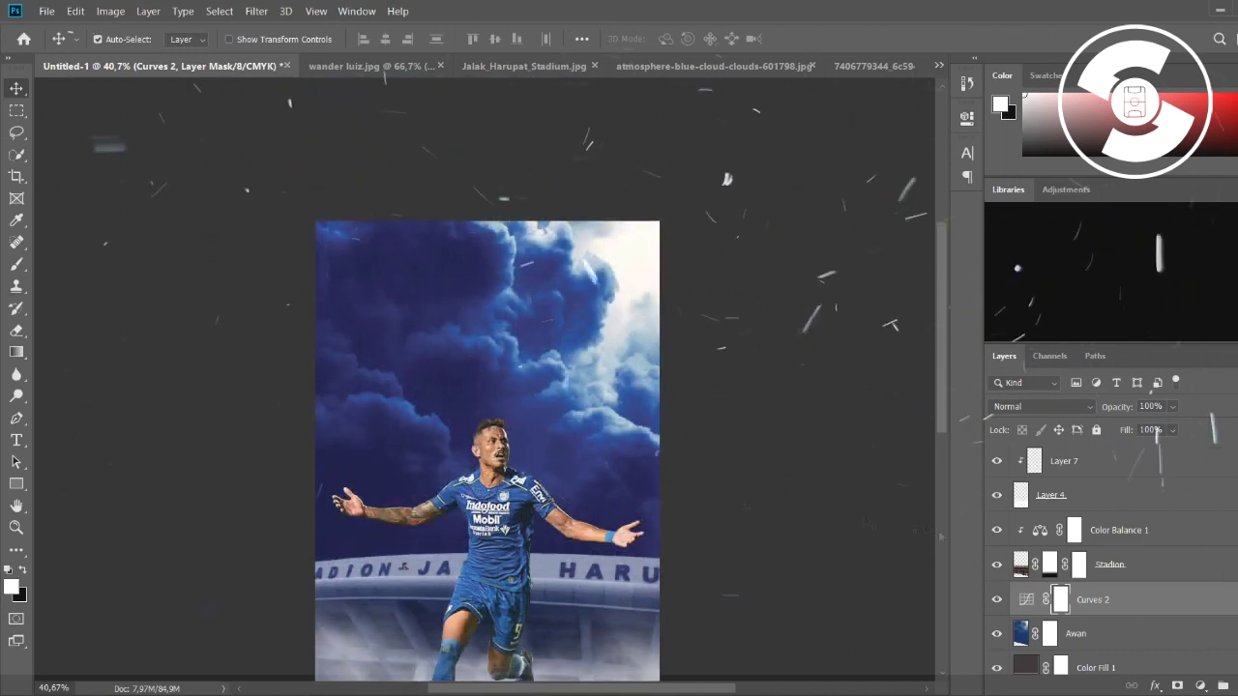
{"action": "left_click", "coordinate": [16, 309]}
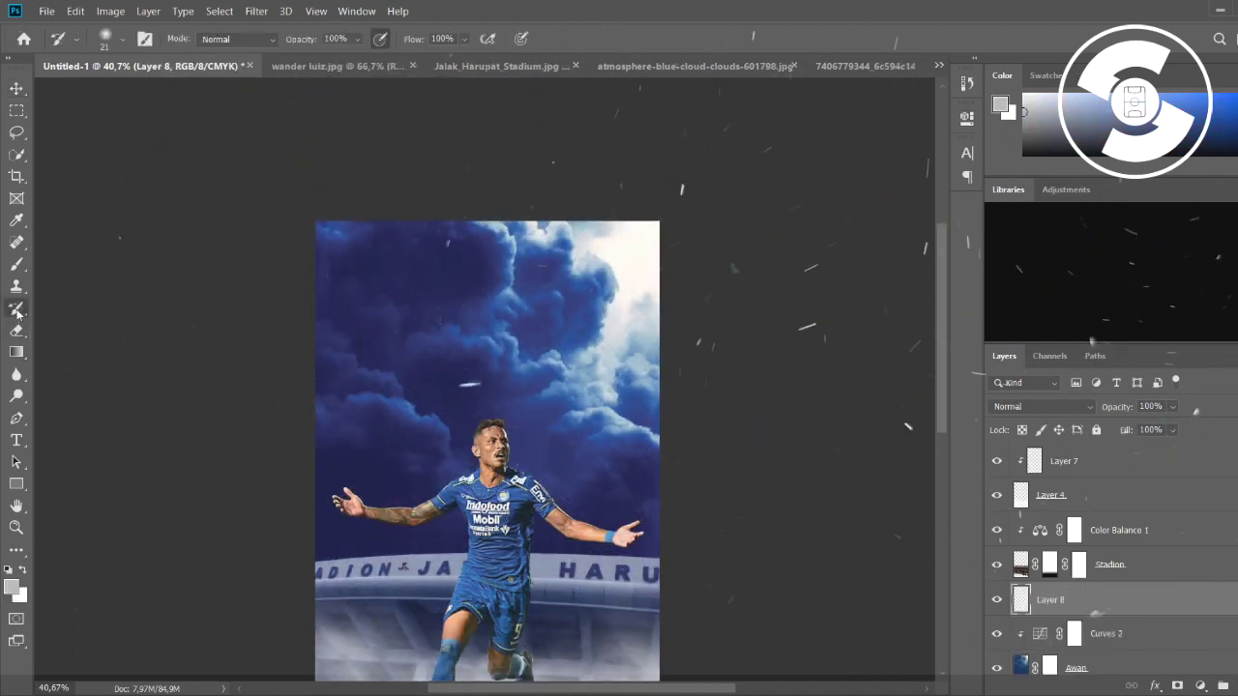
{"action": "key", "text": "b"}
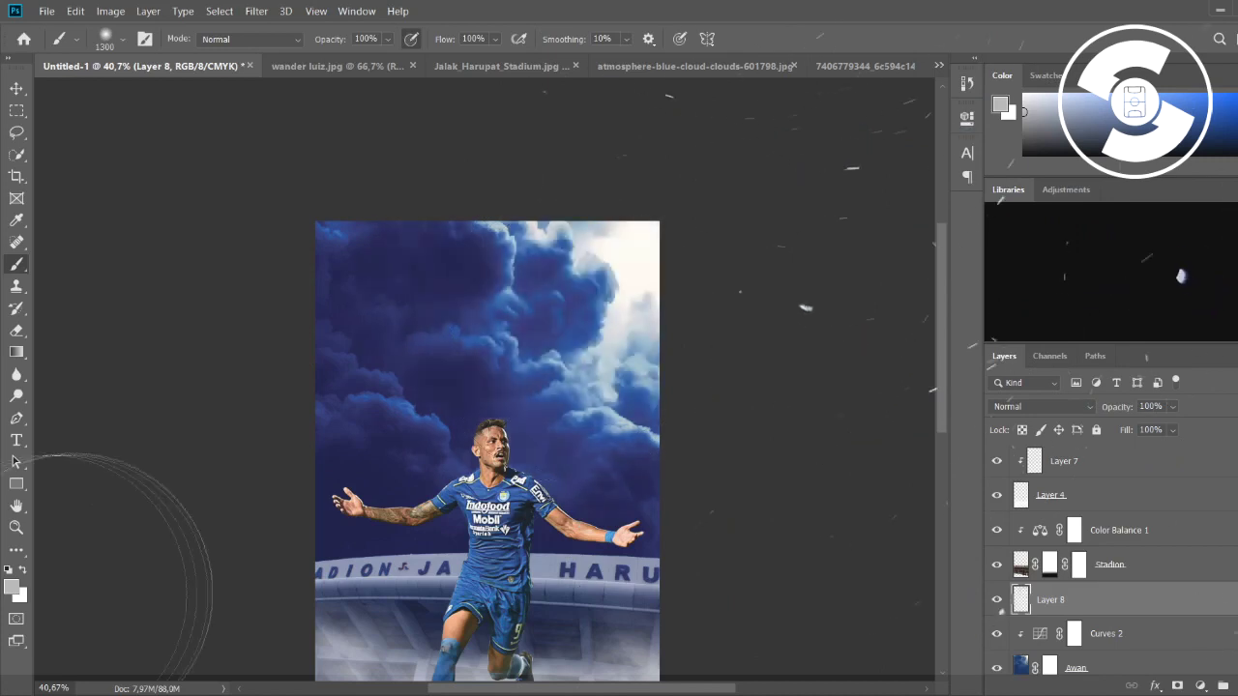
{"action": "left_click", "coordinate": [614, 314]}
{"action": "left_click", "coordinate": [601, 302]}
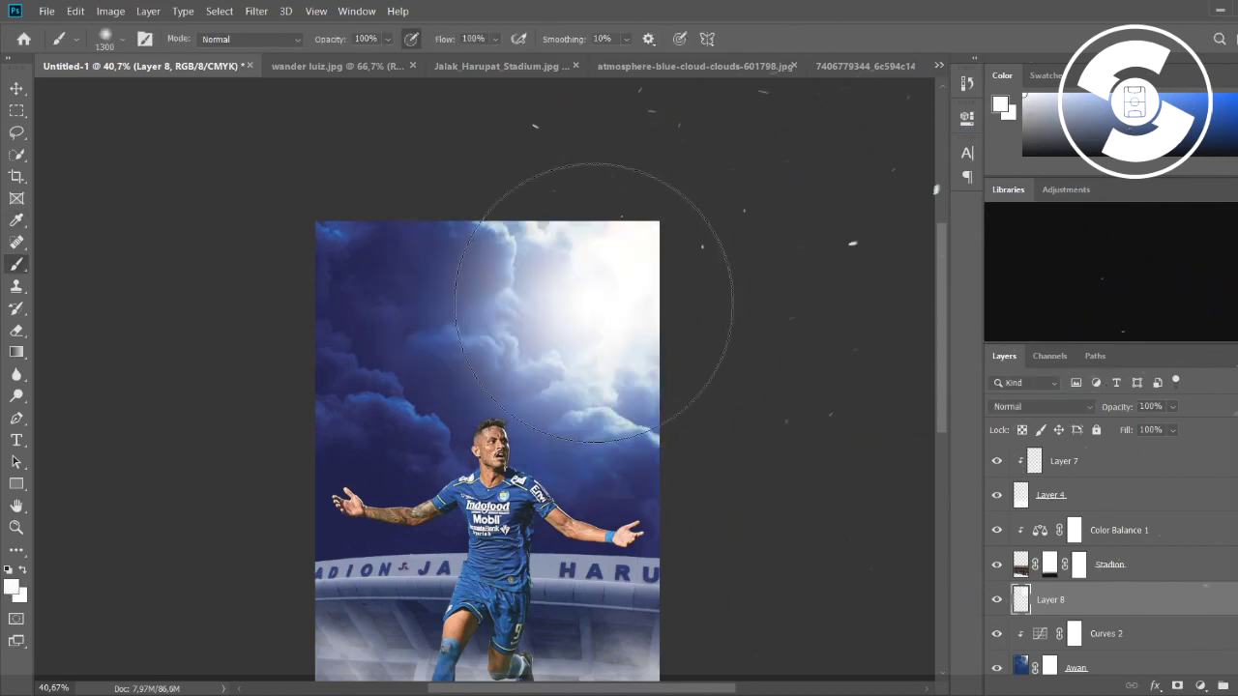
{"action": "left_click", "coordinate": [517, 392]}
Step: Undo the cloud glow, paint a soft glow behind the player's torso, and add Layer 9
{"action": "scroll", "coordinate": [517, 392], "scroll_direction": "down", "scroll_amount": 3}
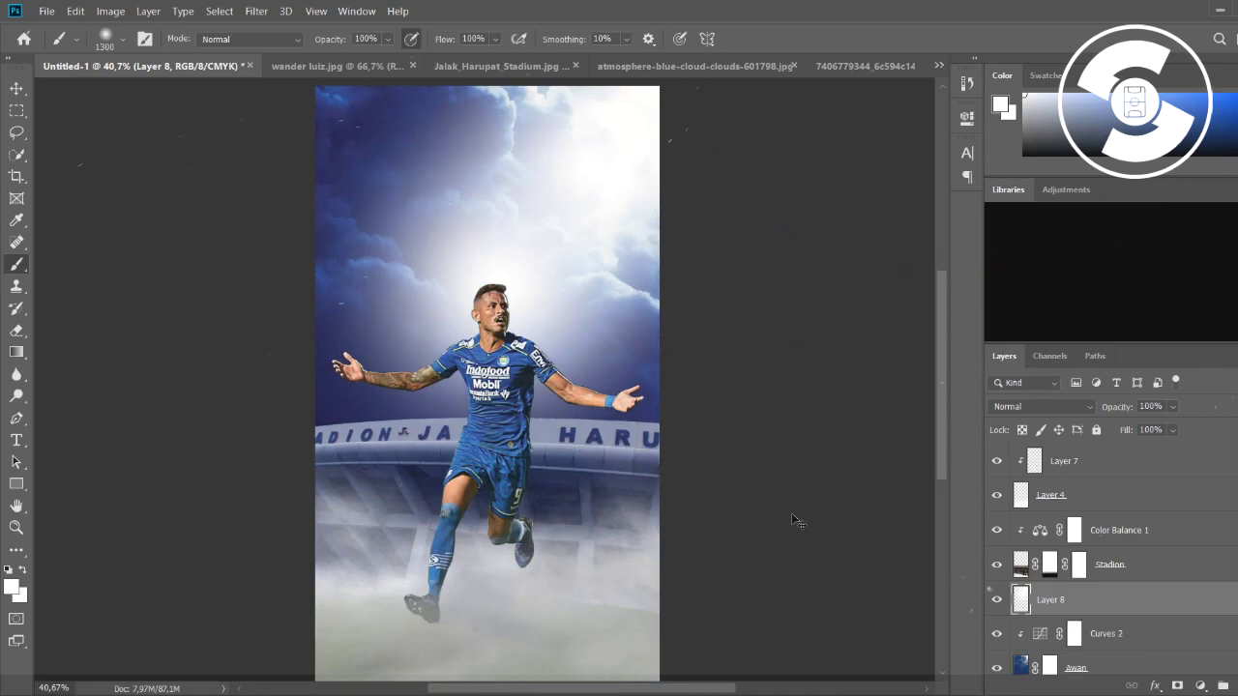
{"action": "key", "text": "ctrl+z"}
{"action": "key", "text": "ctrl+z"}
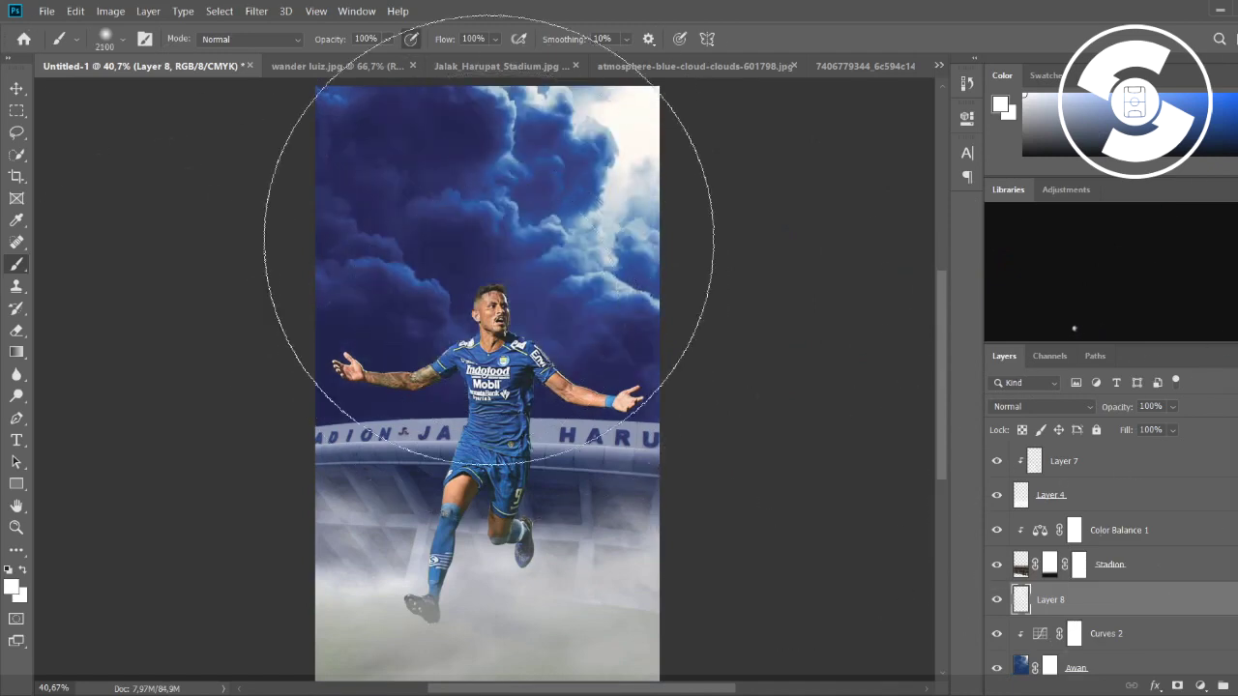
{"action": "key", "text": "bracketright"}
{"action": "key", "text": "bracketright"}
{"action": "key", "text": "bracketright"}
{"action": "key", "text": "bracketleft"}
{"action": "key", "text": "bracketleft"}
{"action": "key", "text": "bracketleft"}
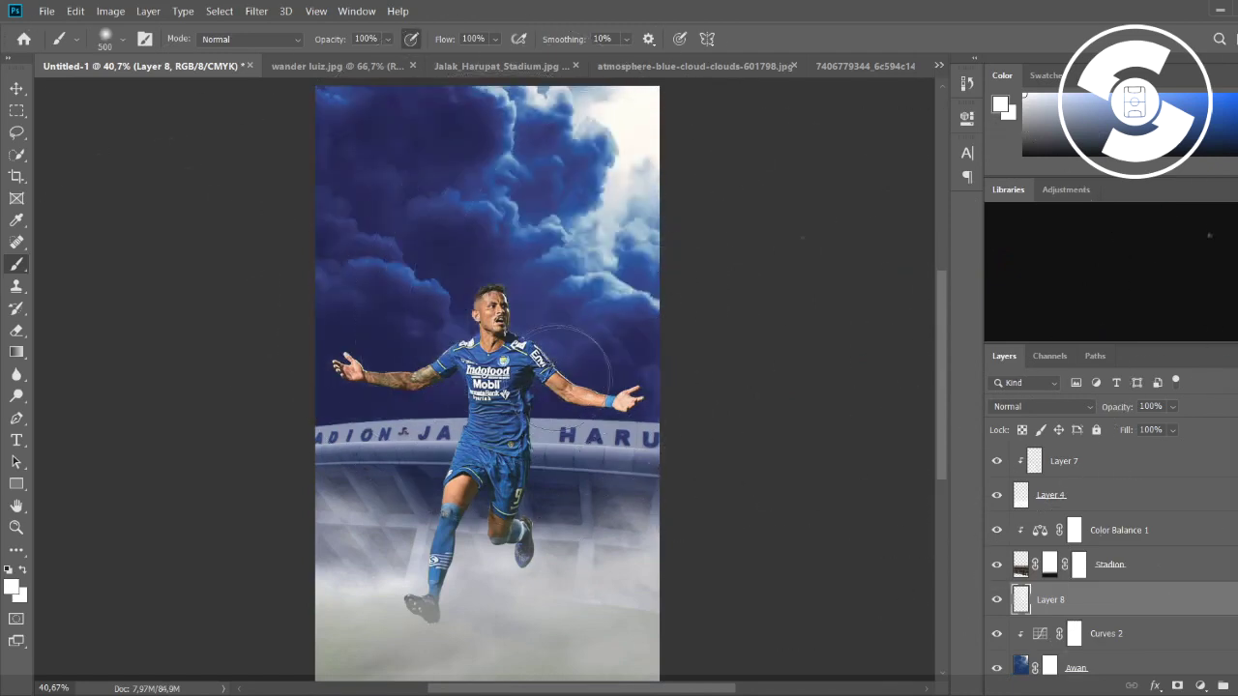
{"action": "left_click", "coordinate": [498, 392]}
{"action": "key", "text": "ctrl+shift+alt+n"}
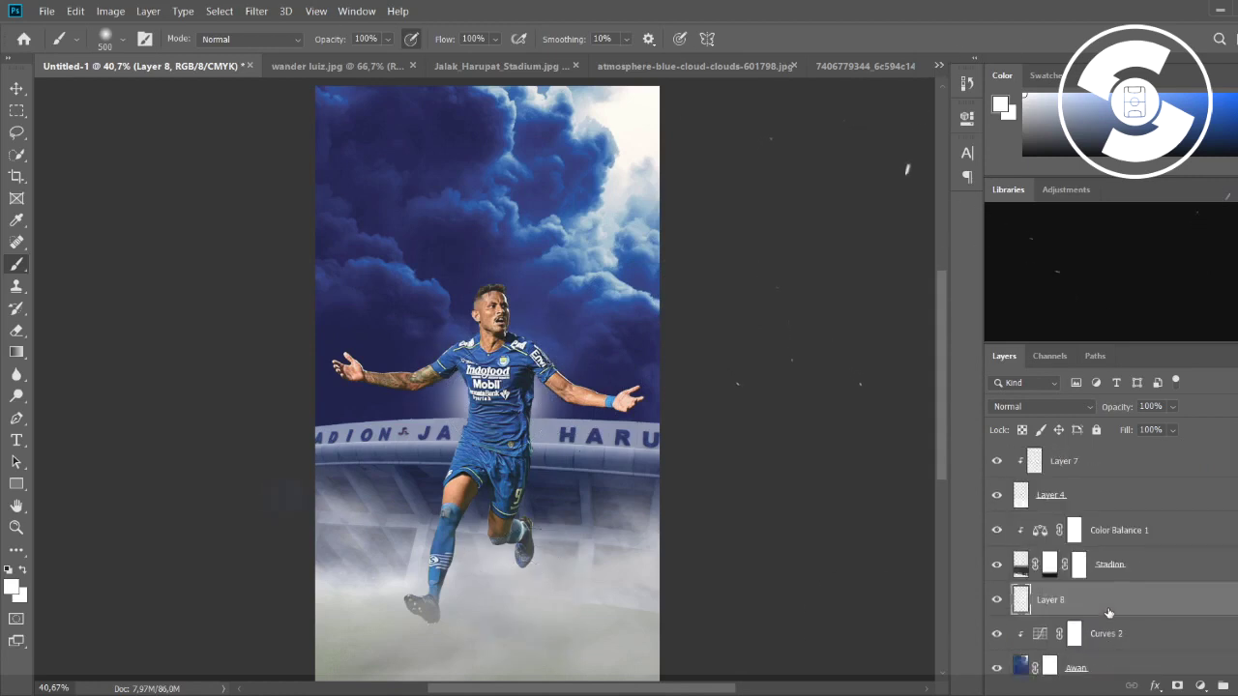
{"action": "key", "text": "ctrl+bracketright"}
{"action": "key", "text": "ctrl+bracketright"}
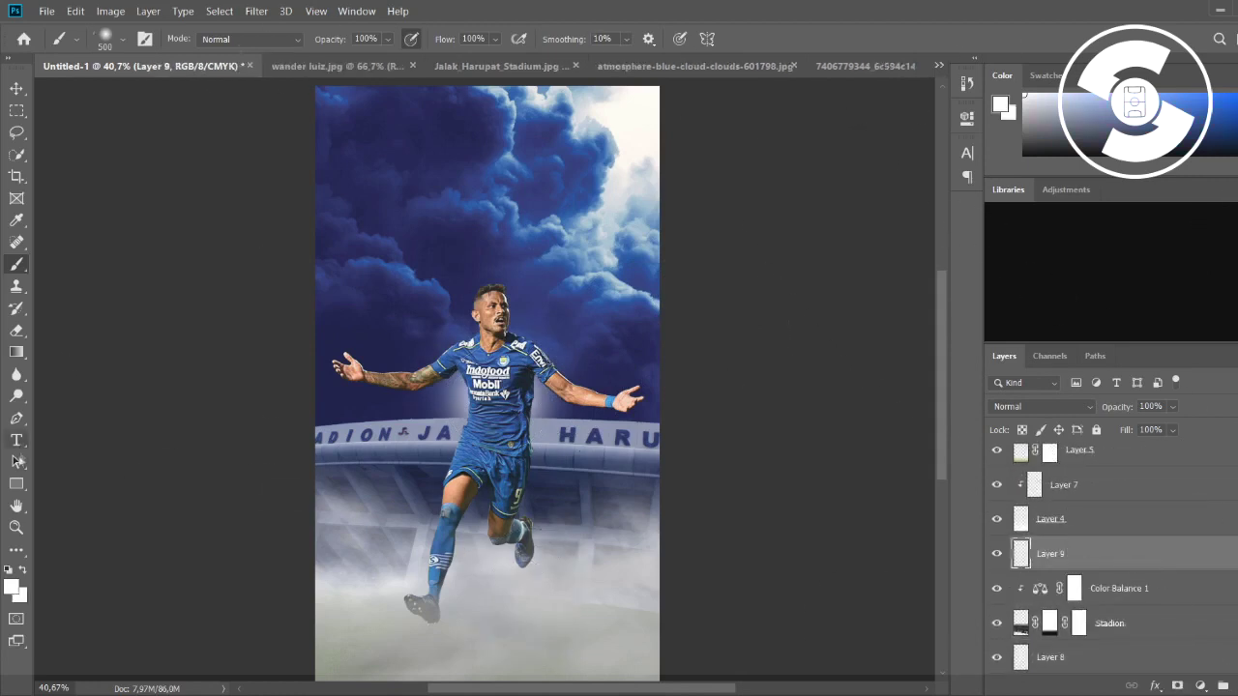
Step: Stretch and skew the Layer 9 mist wider across the poster's bottom
{"action": "key", "text": "bracketright"}
{"action": "key", "text": "bracketright"}
{"action": "key", "text": "bracketright"}
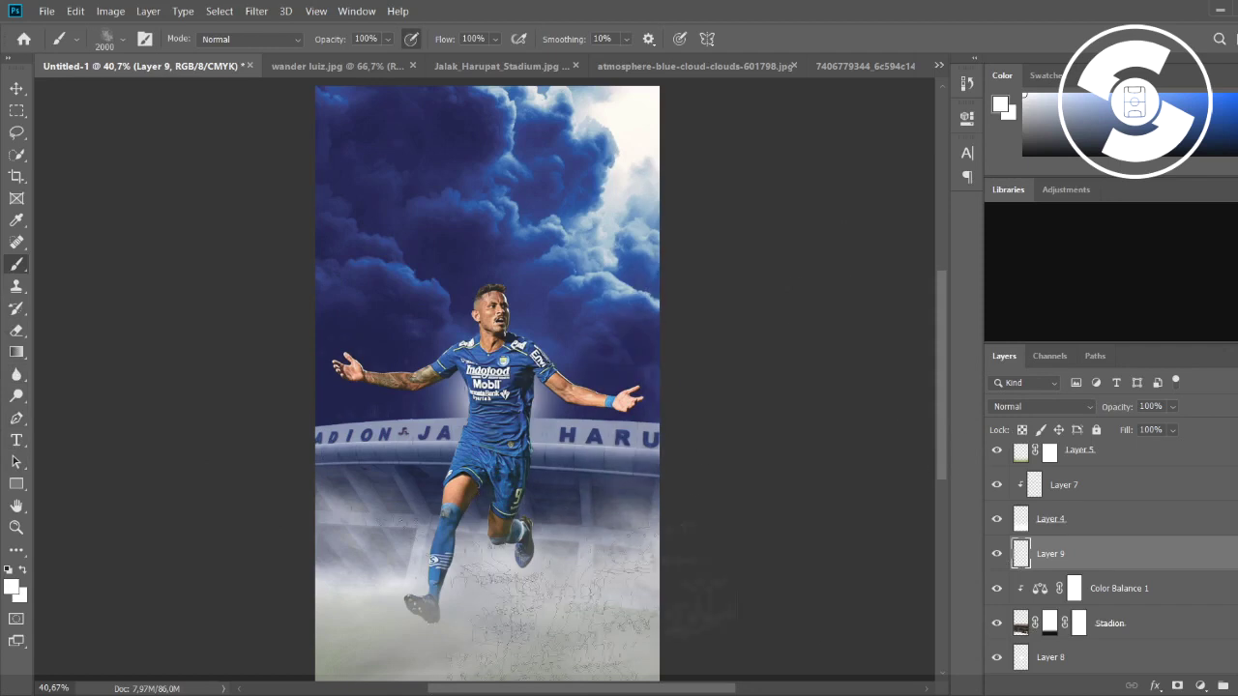
{"action": "key", "text": "ctrl+alt+2"}
{"action": "scroll", "coordinate": [478, 342], "scroll_direction": "down", "scroll_amount": 2}
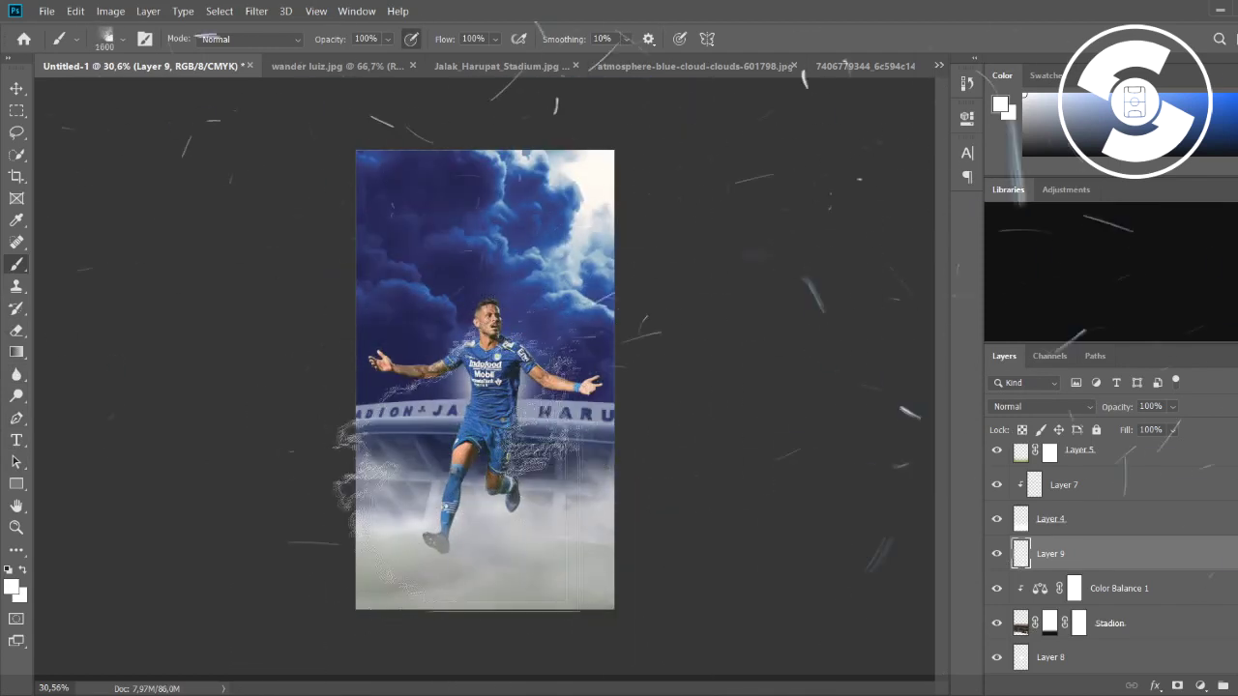
{"action": "key", "text": "ctrl+t"}
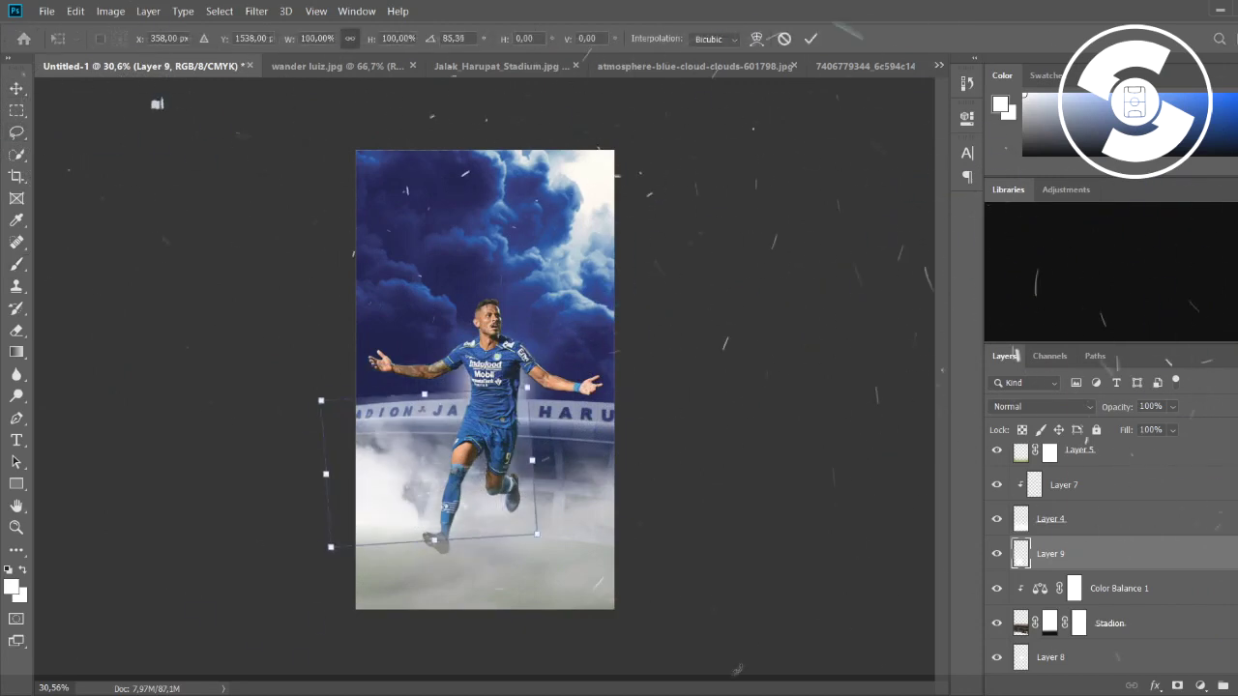
{"action": "left_click_drag", "start_coordinate": [502, 570], "coordinate": [544, 476]}
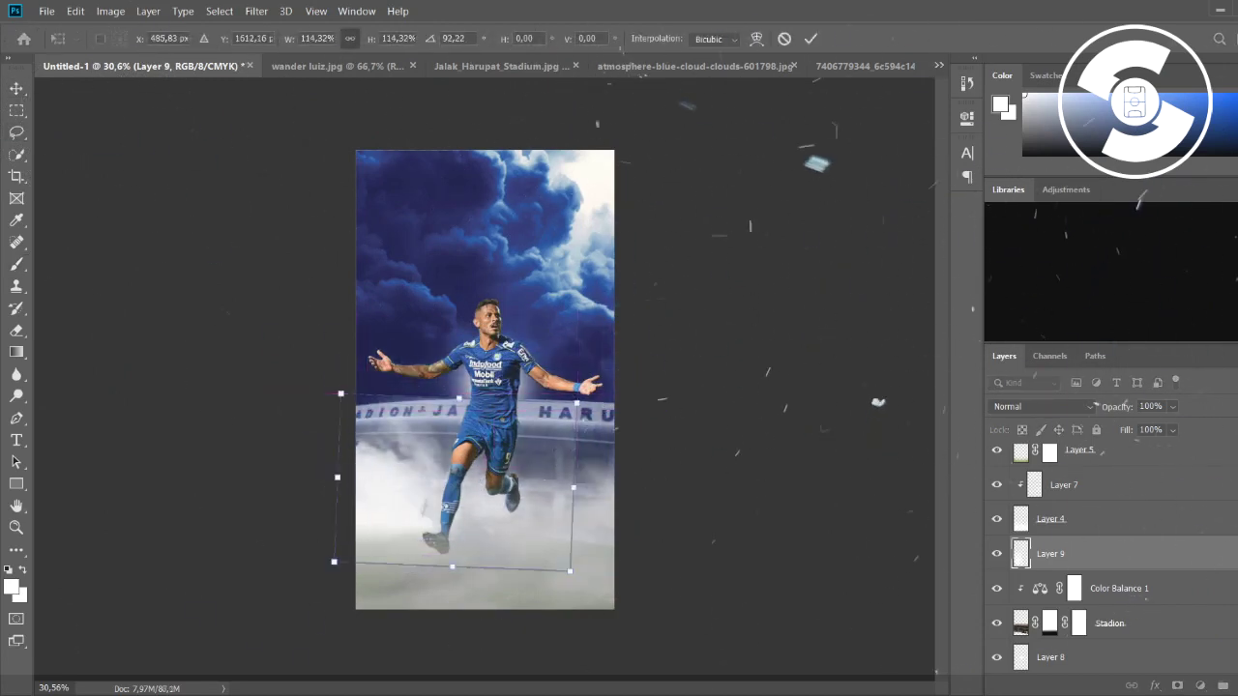
{"action": "left_click_drag", "start_coordinate": [569, 574], "coordinate": [665, 532]}
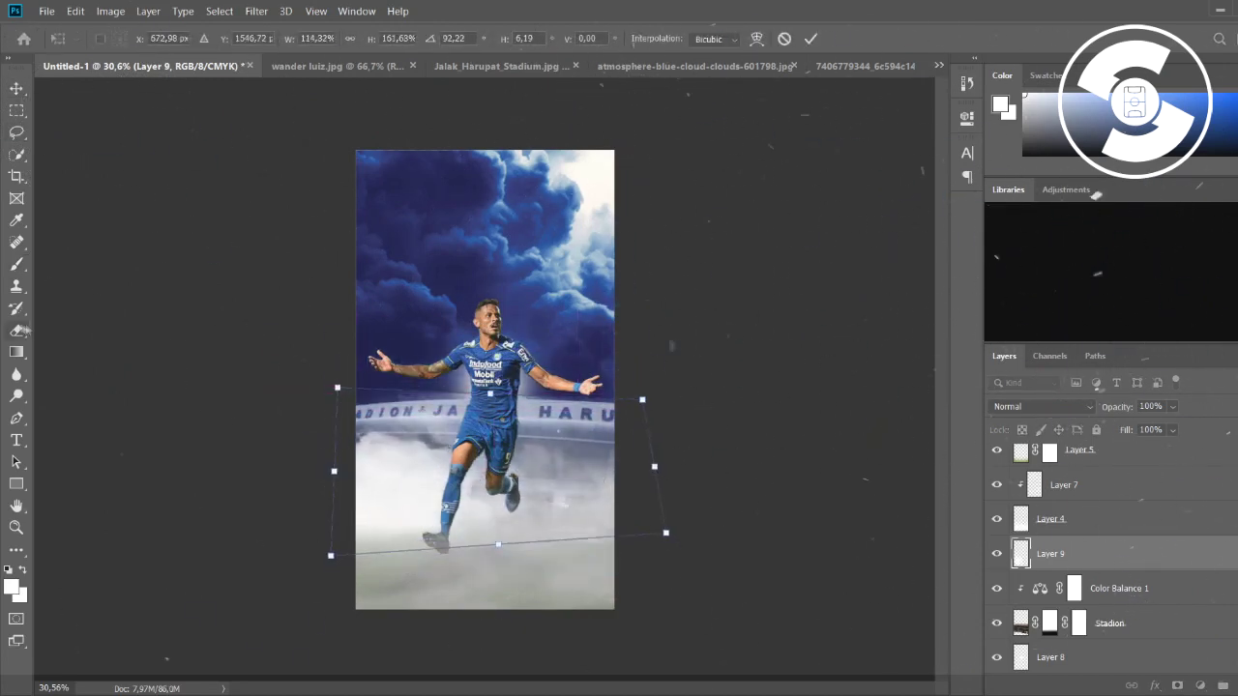
{"action": "key", "text": "Return"}
Step: Try other blend modes on the mist layer, then return it to Normal
{"action": "key", "text": "e"}
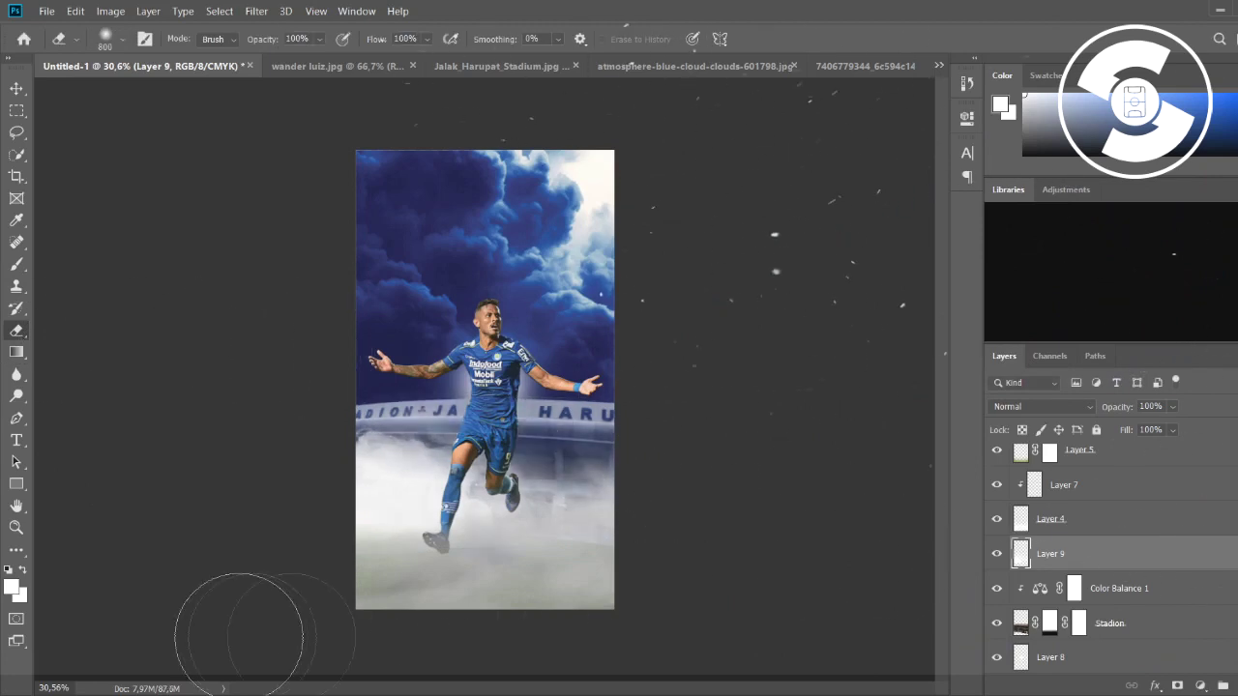
{"action": "left_click", "coordinate": [17, 88]}
{"action": "key", "text": "shift+minus"}
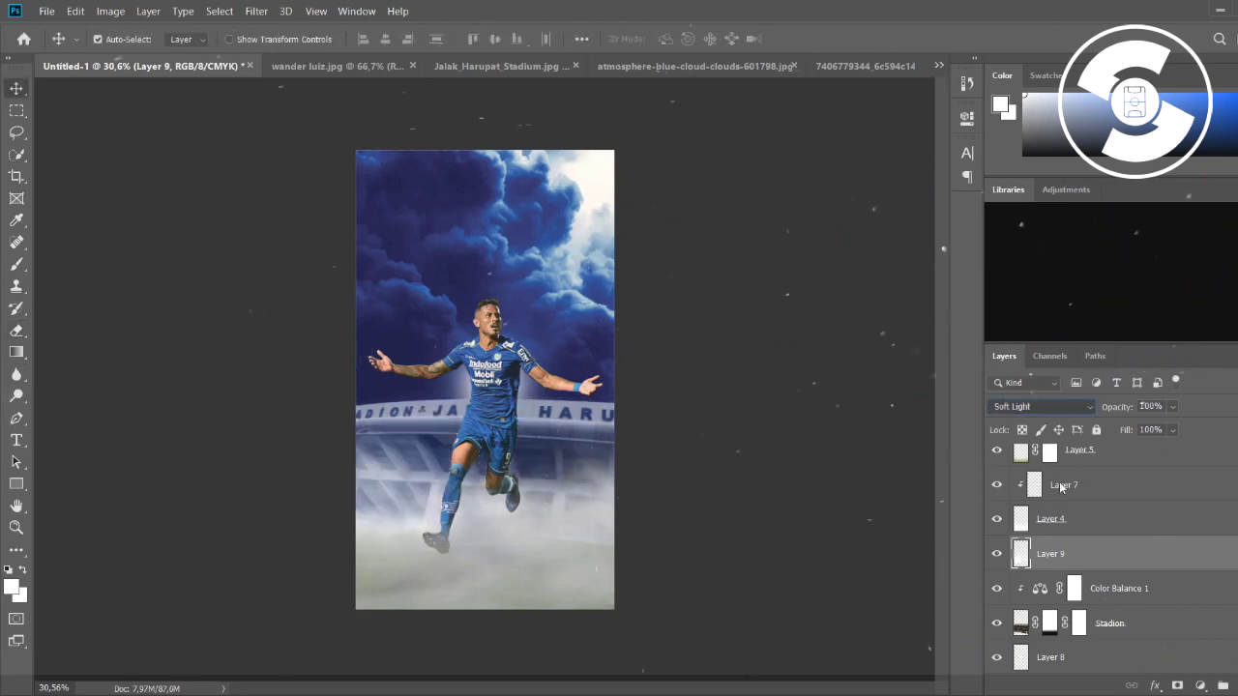
{"action": "key", "text": "shift+minus"}
{"action": "key", "text": "shift+minus"}
{"action": "key", "text": "shift+minus"}
{"action": "key", "text": "shift+minus"}
{"action": "key", "text": "shift+minus"}
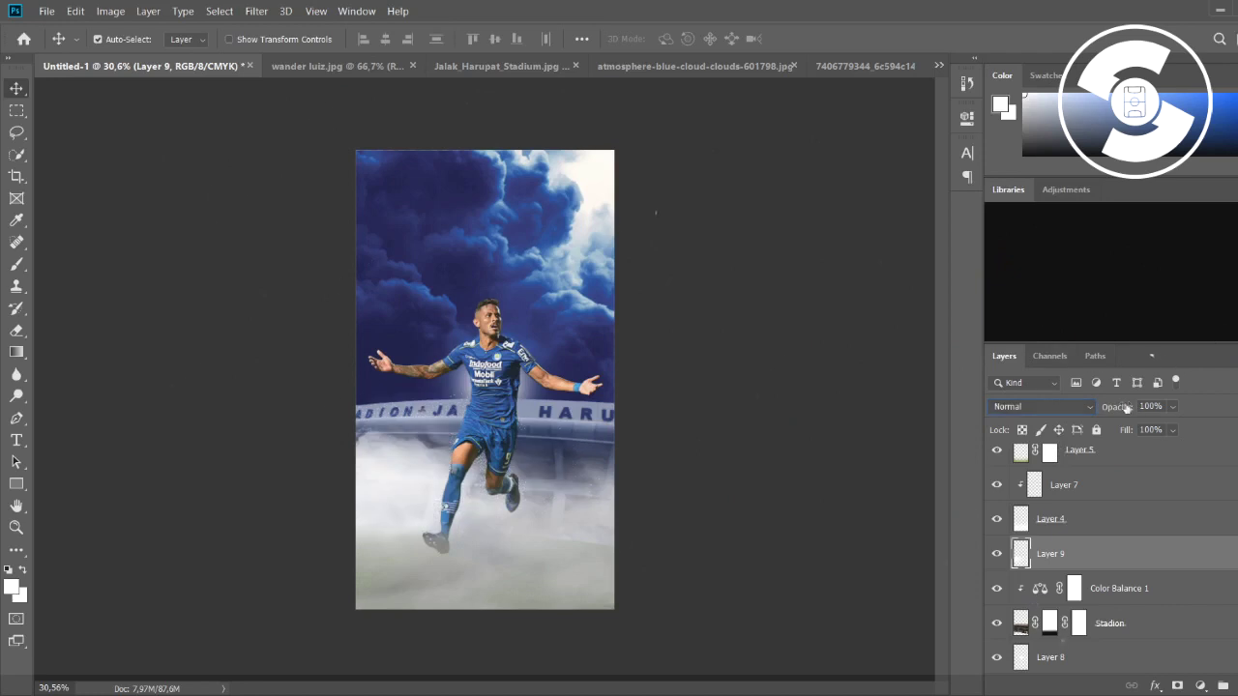
{"action": "left_click_drag", "start_coordinate": [1129, 410], "coordinate": [1105, 409]}
{"action": "key", "text": "Delete"}
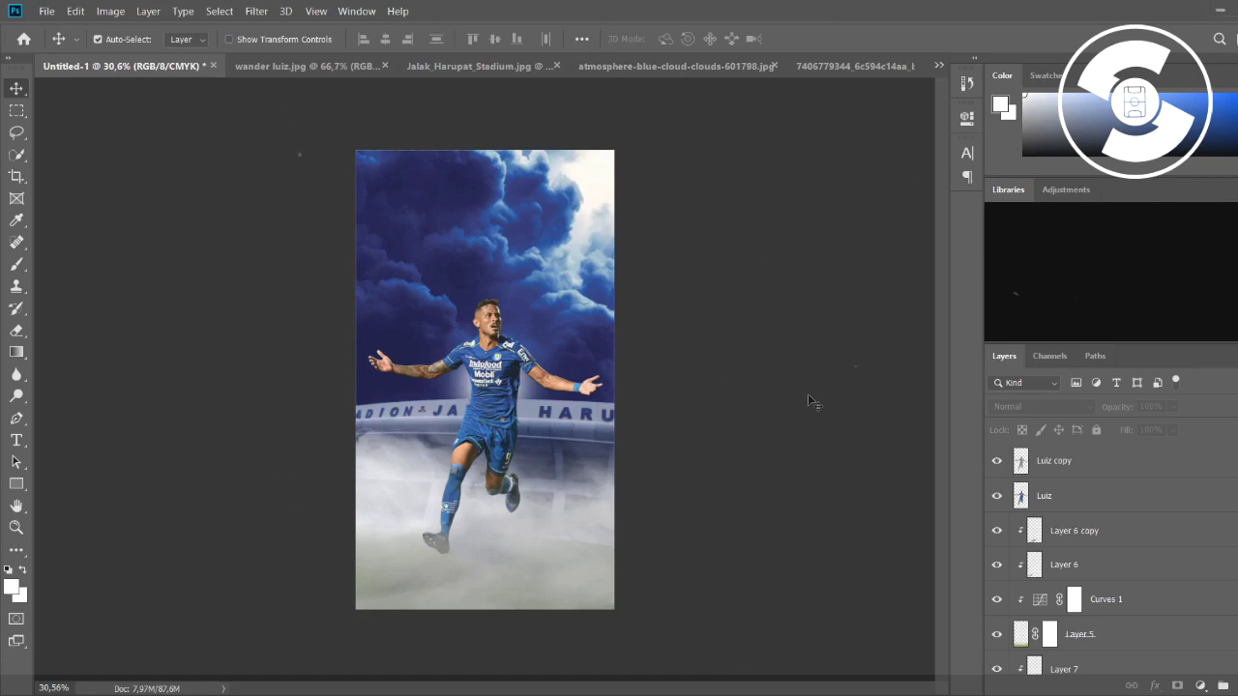
Step: Add an empty layer at the top of the stack and select Layer 8
{"action": "key", "text": "ctrl+shift+alt+n"}
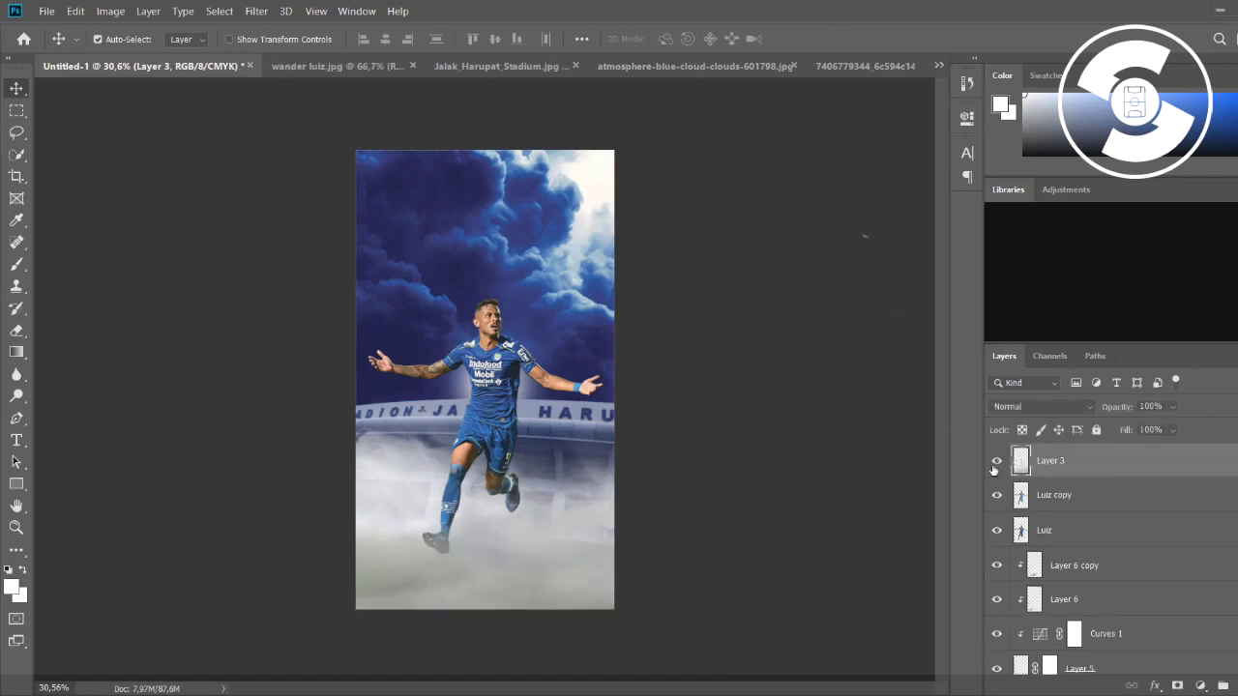
{"action": "scroll", "coordinate": [996, 568], "scroll_direction": "down", "scroll_amount": 3}
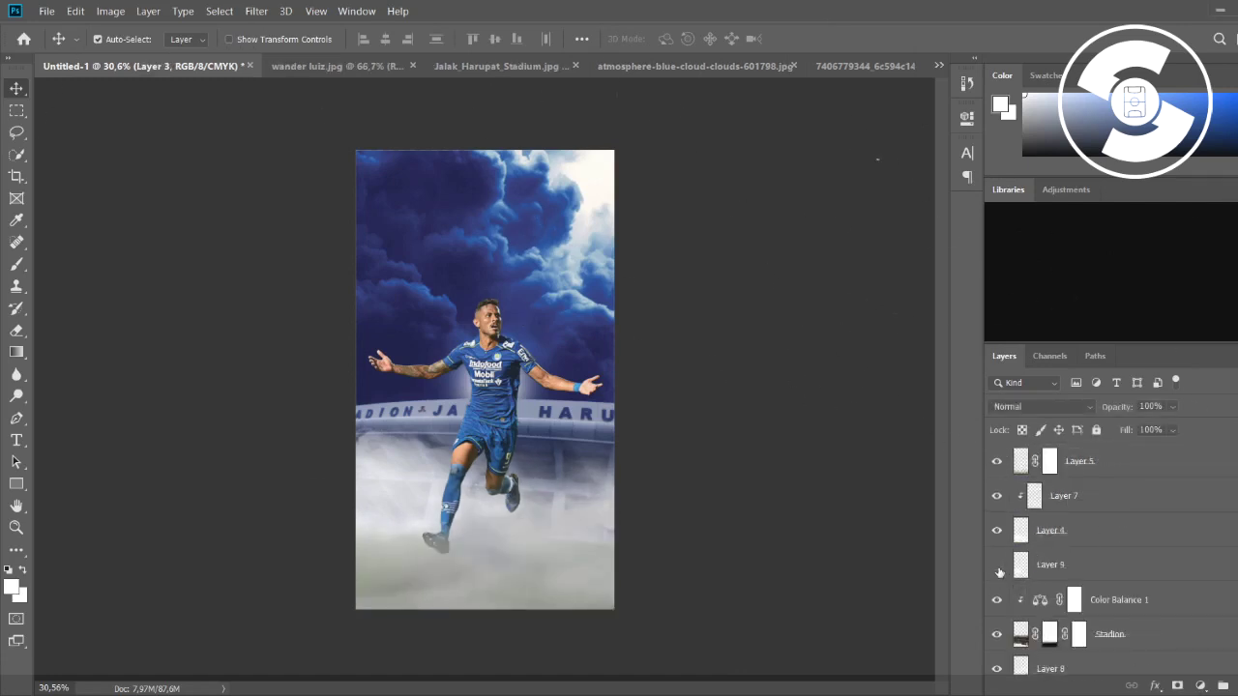
{"action": "scroll", "coordinate": [1001, 571], "scroll_direction": "down", "scroll_amount": 2}
{"action": "left_click", "coordinate": [1088, 609]}
{"action": "key", "text": "e"}
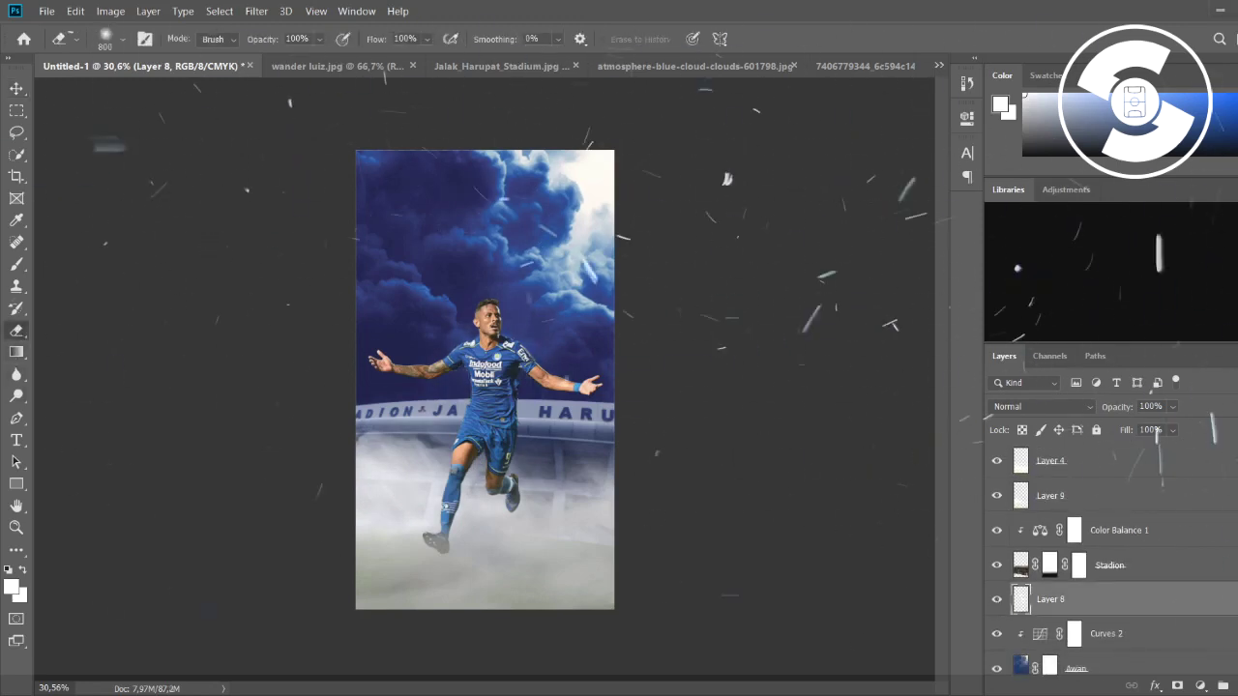
Step: Select the Awan cloud layer and rotate it to about -140° with Free Transform
{"action": "key", "text": "v"}
{"action": "left_click", "coordinate": [1075, 667]}
{"action": "key", "text": "ctrl+t"}
{"action": "key", "text": "ctrl+0"}
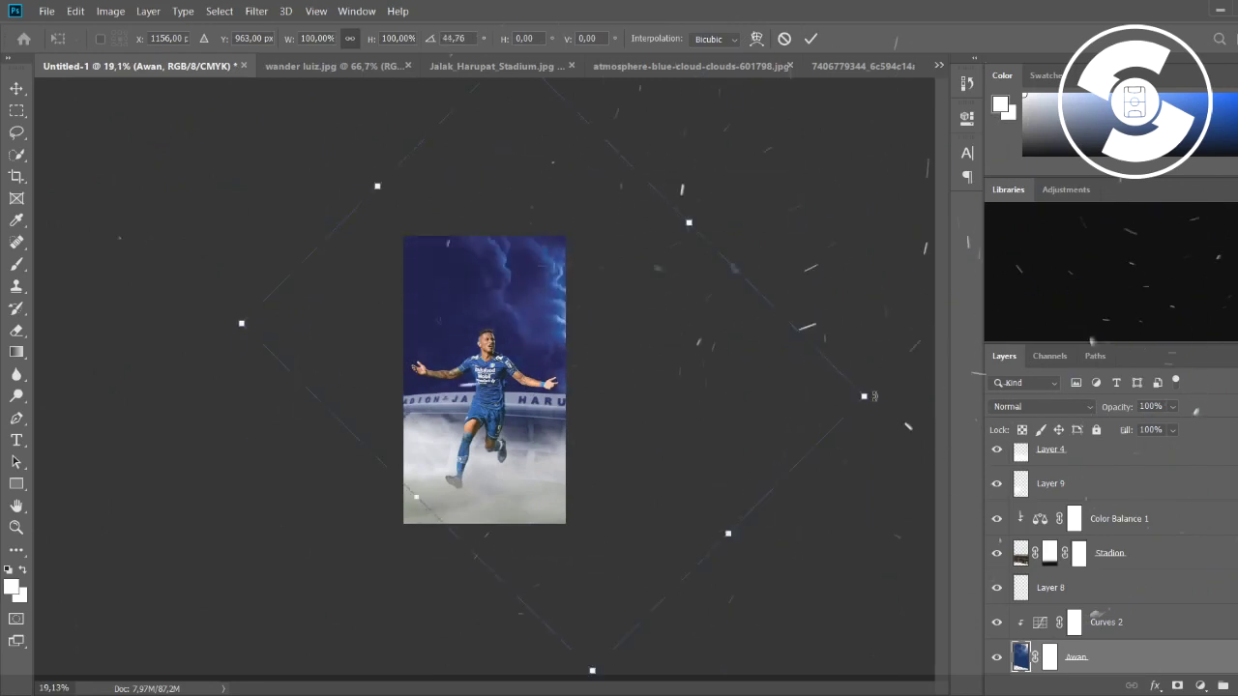
{"action": "left_click_drag", "start_coordinate": [309, 557], "coordinate": [403, 472]}
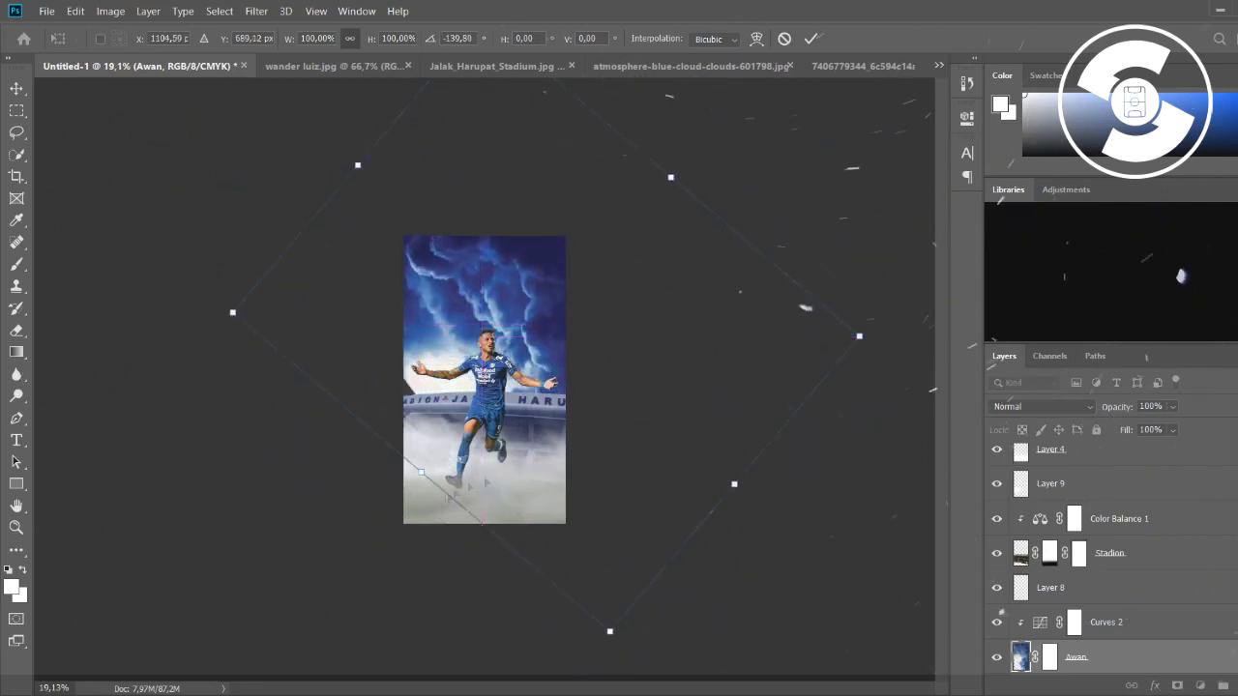
Step: Skew, enlarge, move and widen the clouds, rotating to about -165°, and commit the transform
{"action": "mouse_move", "coordinate": [859, 335]}
{"action": "left_mouse_down"}
{"action": "mouse_move", "coordinate": [926, 333]}
{"action": "mouse_move", "coordinate": [913, 314]}
{"action": "left_mouse_up"}
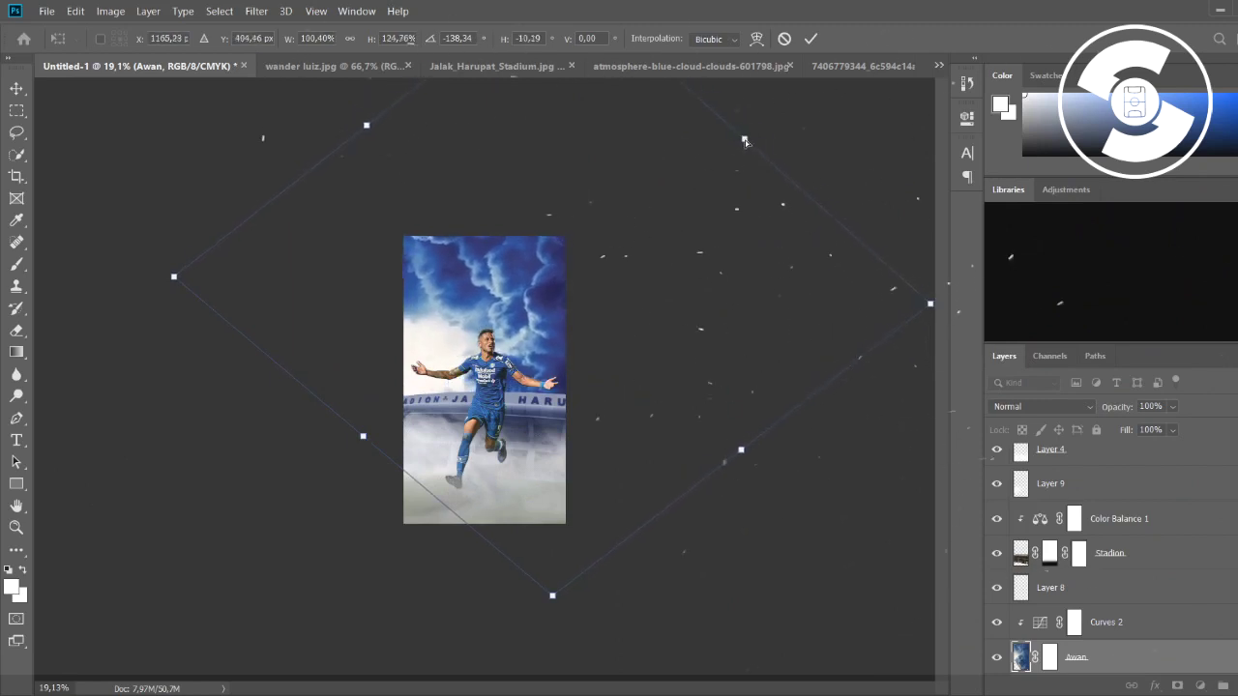
{"action": "left_click_drag", "start_coordinate": [710, 156], "coordinate": [735, 129]}
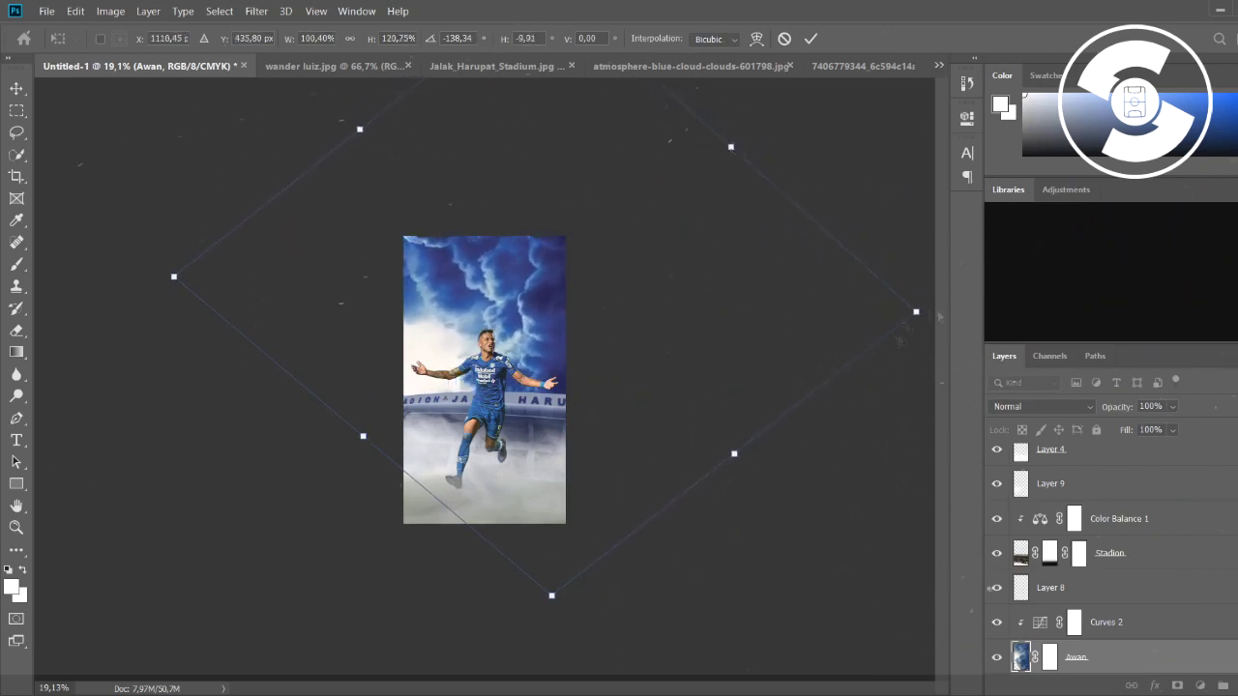
{"action": "left_click_drag", "start_coordinate": [923, 296], "coordinate": [951, 377]}
{"action": "left_click_drag", "start_coordinate": [764, 340], "coordinate": [775, 352]}
{"action": "left_click_drag", "start_coordinate": [924, 395], "coordinate": [855, 164]}
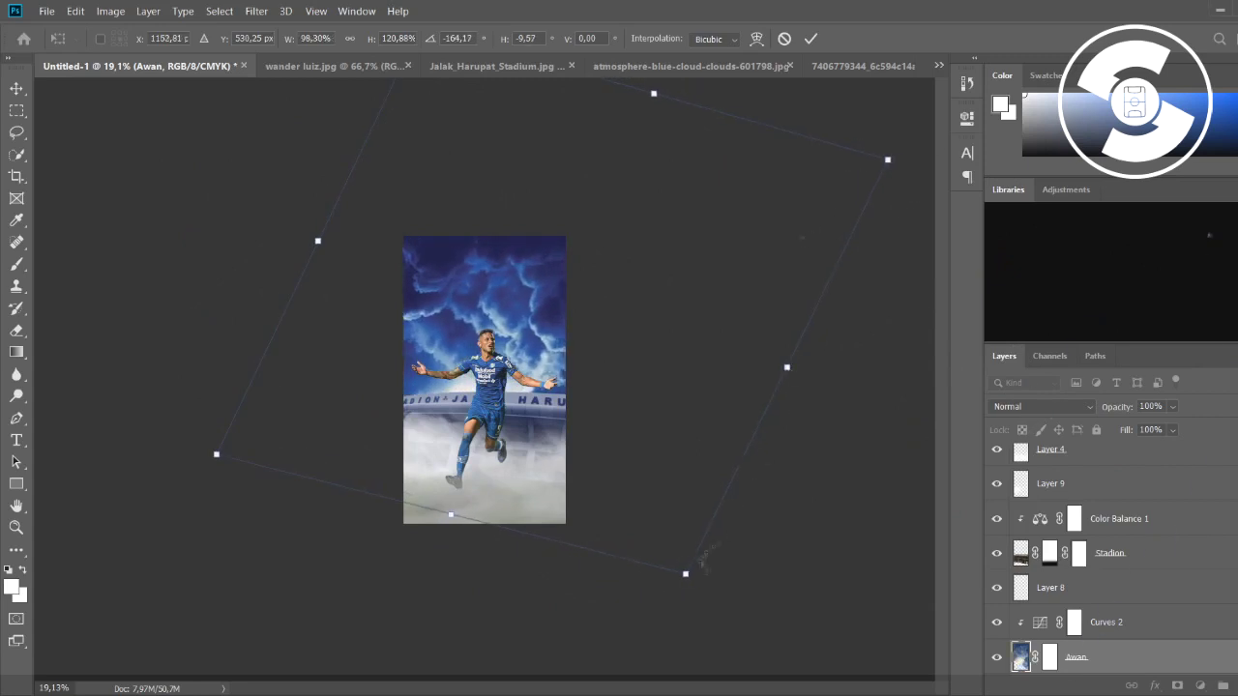
{"action": "left_click_drag", "start_coordinate": [798, 368], "coordinate": [812, 370]}
{"action": "key", "text": "Return"}
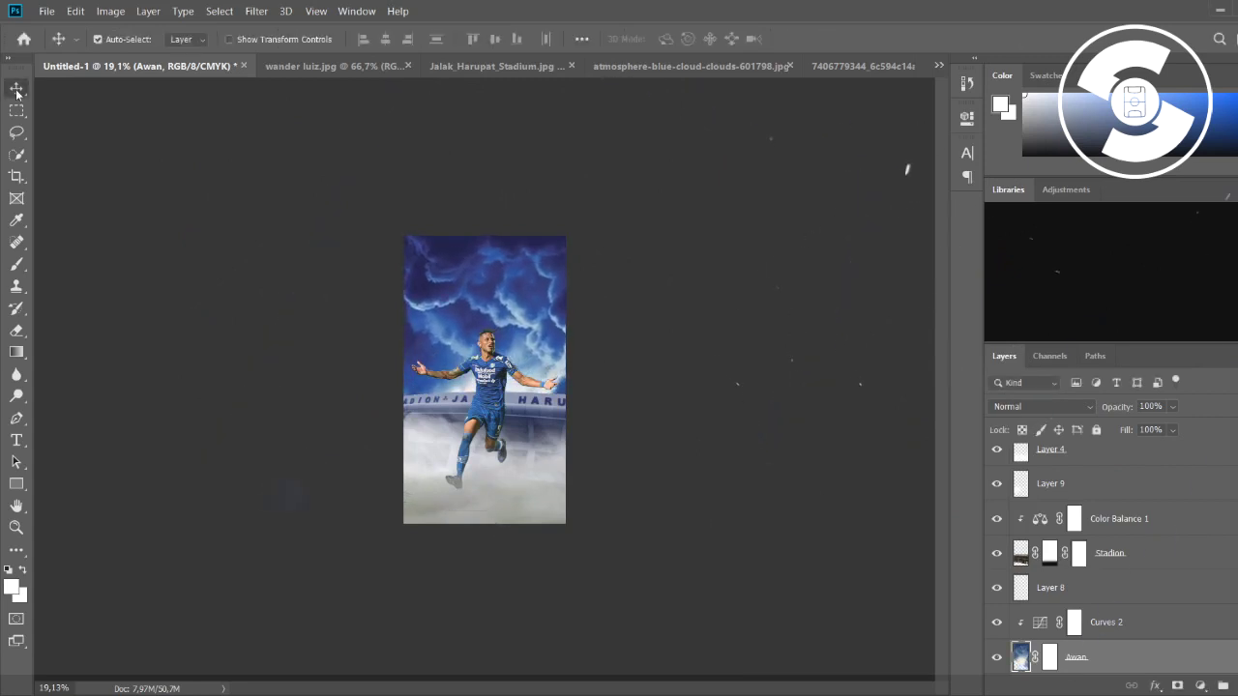
{"action": "key", "text": "ctrl+plus"}
{"action": "key", "text": "ctrl+plus"}
{"action": "key", "text": "ctrl+plus"}
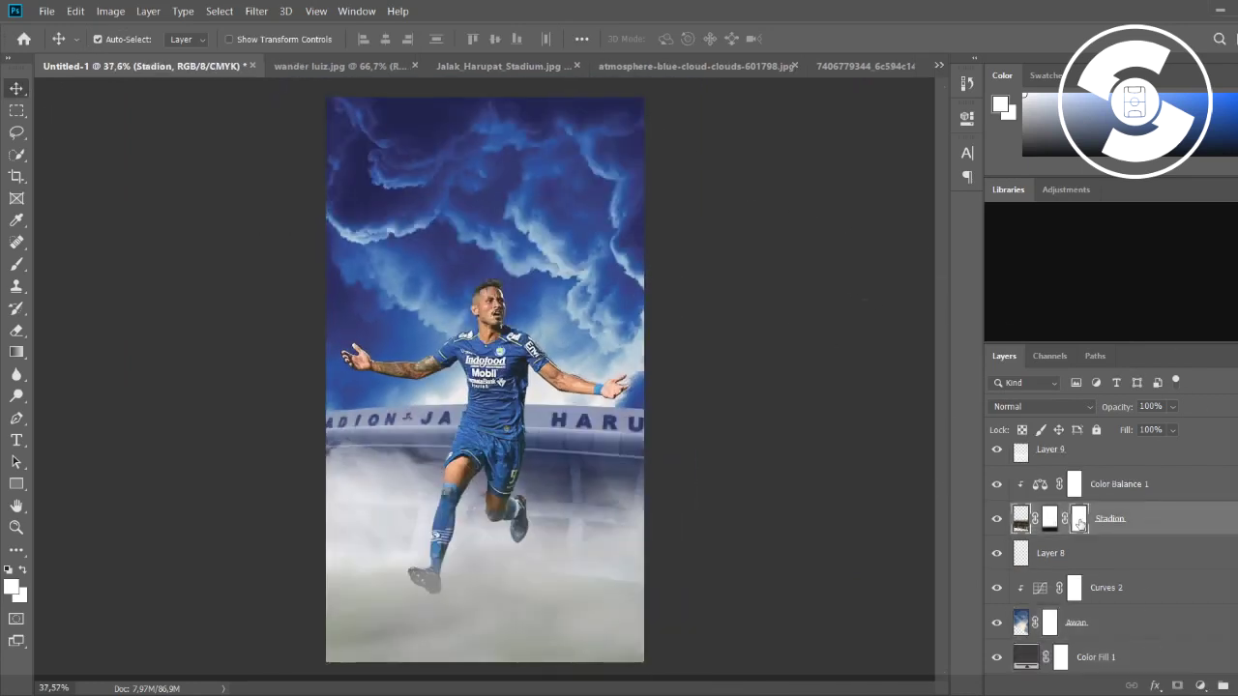
{"action": "key", "text": "space"}
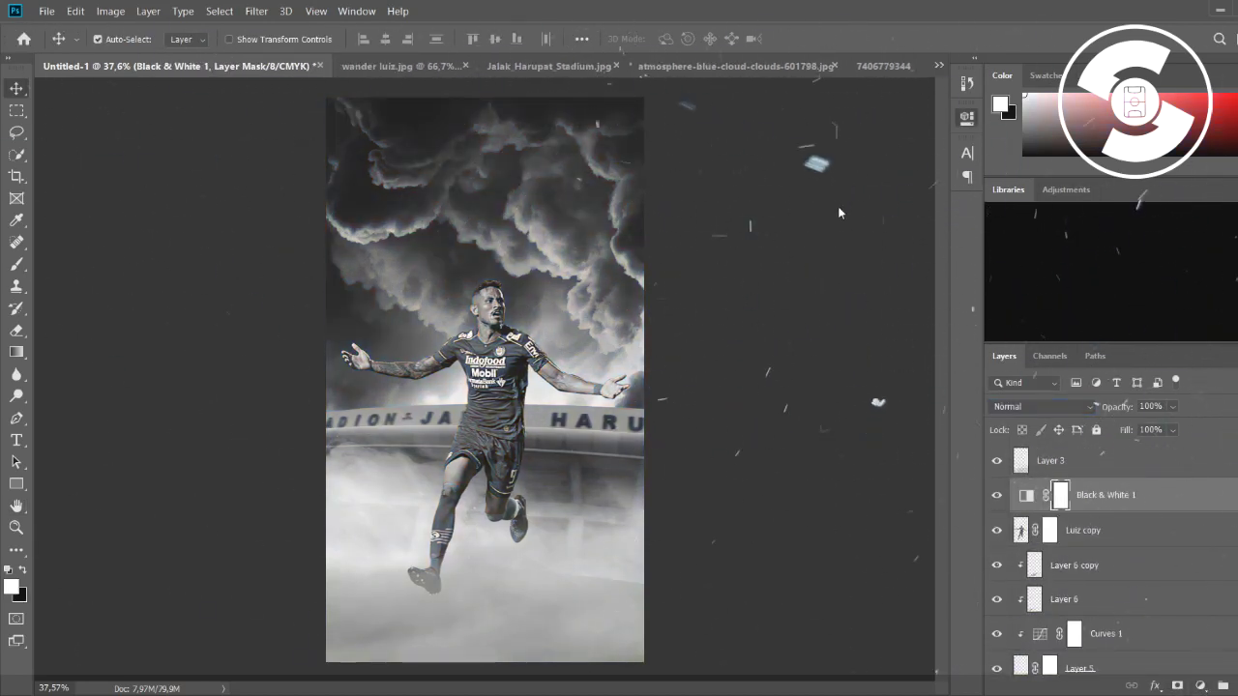
Step: Clip the Black & White adjustment to the Luiz copy so only the footballer turns grey
{"action": "left_click", "coordinate": [1208, 512], "text": "alt"}
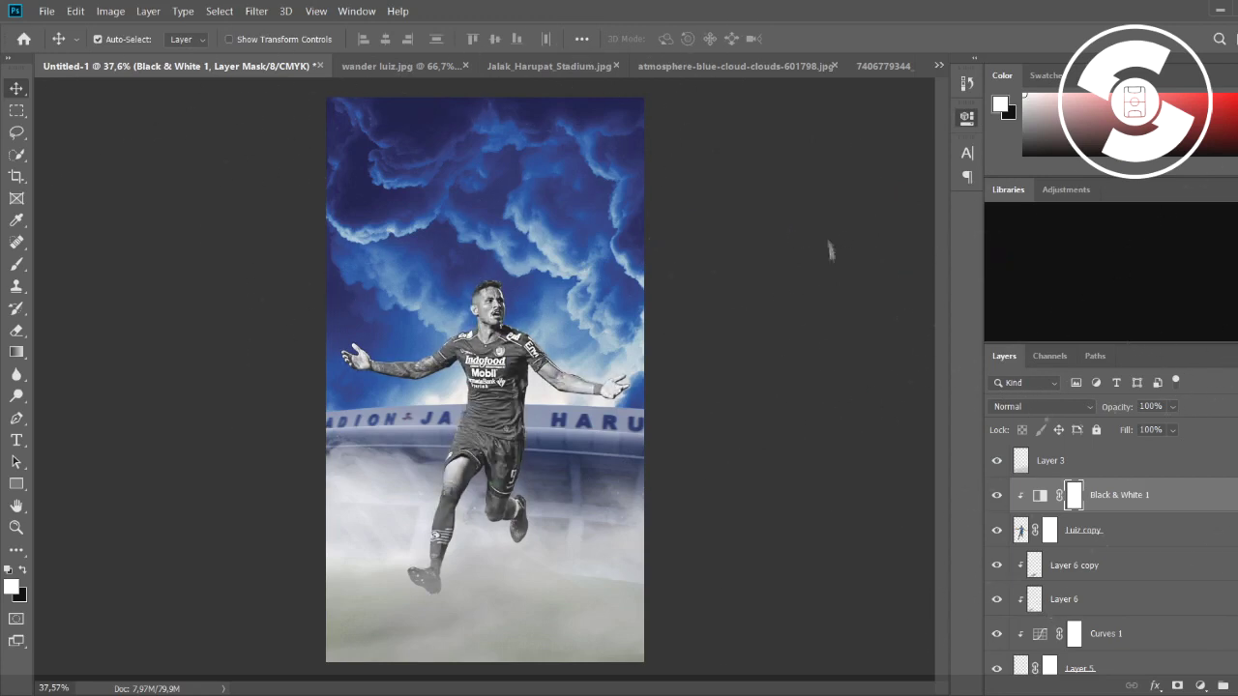
{"action": "scroll", "coordinate": [906, 122], "scroll_direction": "up", "scroll_amount": 5}
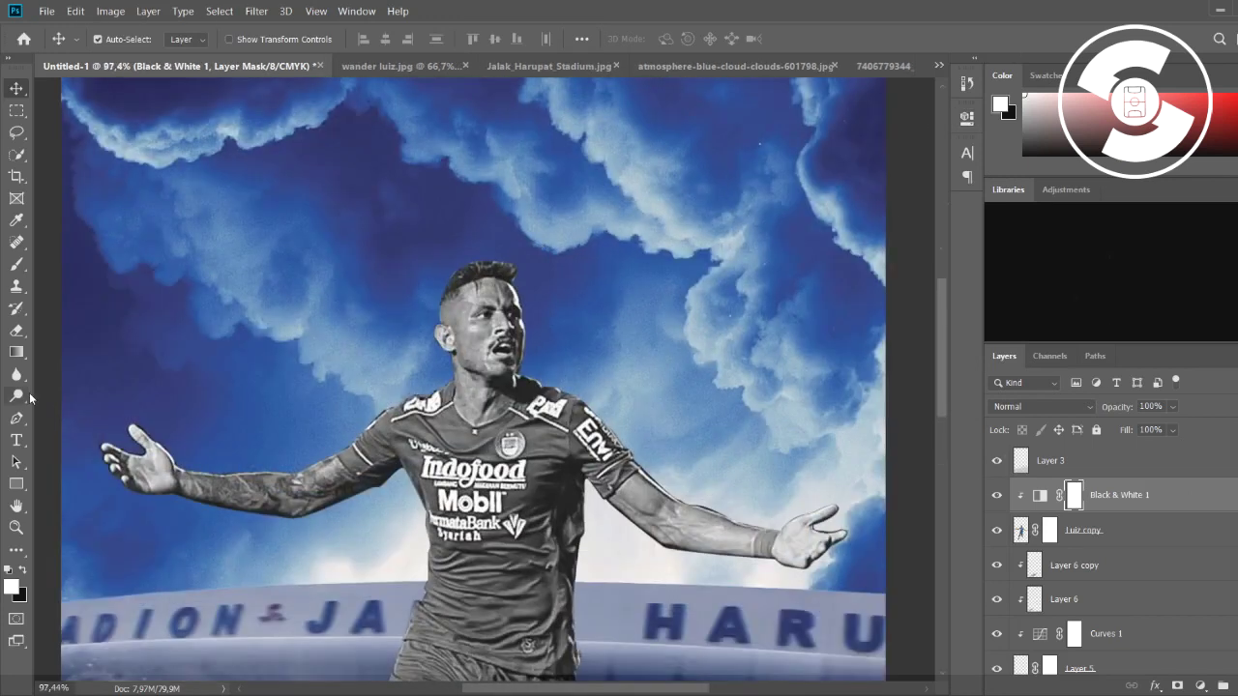
Step: Erase the Black & White mask to restore colour to the player's neck, face and knee
{"action": "key", "text": "e"}
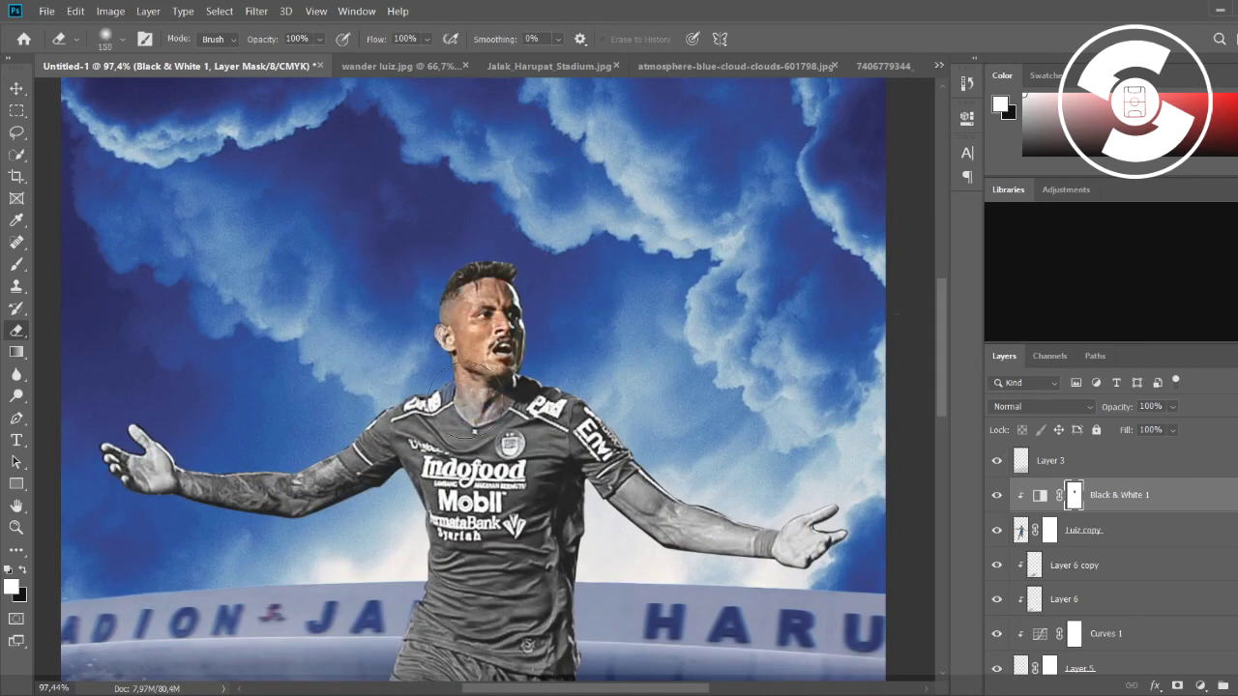
{"action": "scroll", "coordinate": [465, 400], "scroll_direction": "up", "scroll_amount": 5}
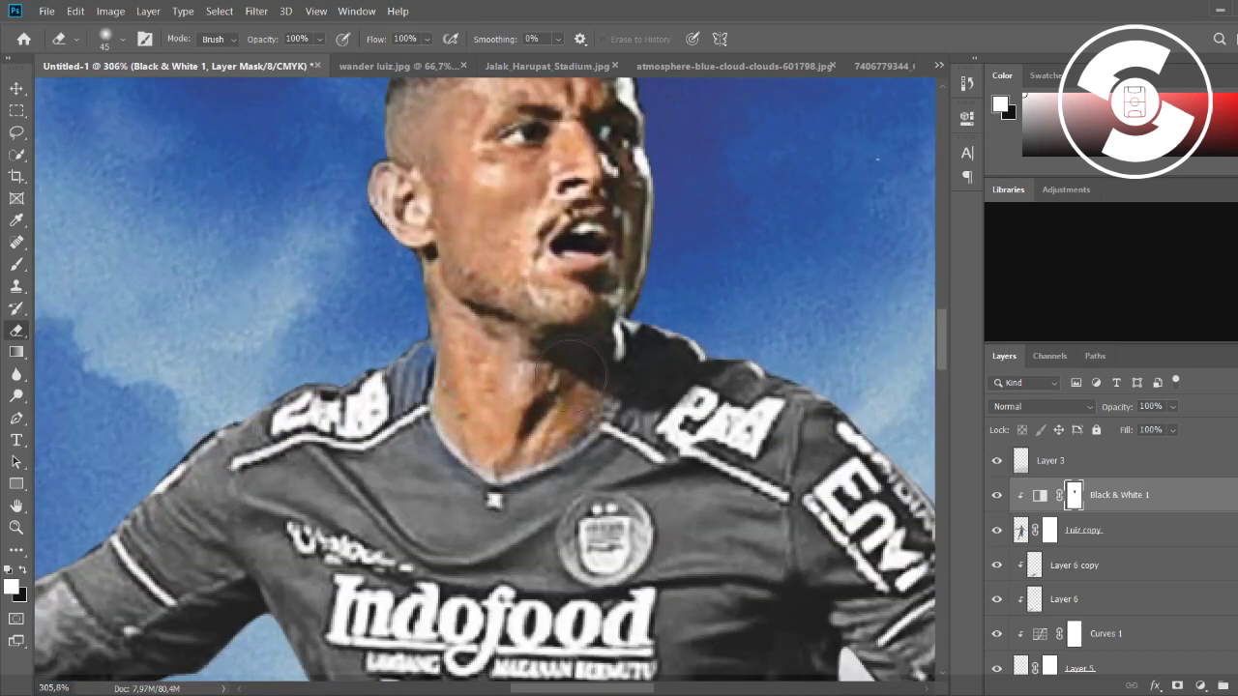
{"action": "scroll", "coordinate": [570, 372], "scroll_direction": "down", "scroll_amount": 3}
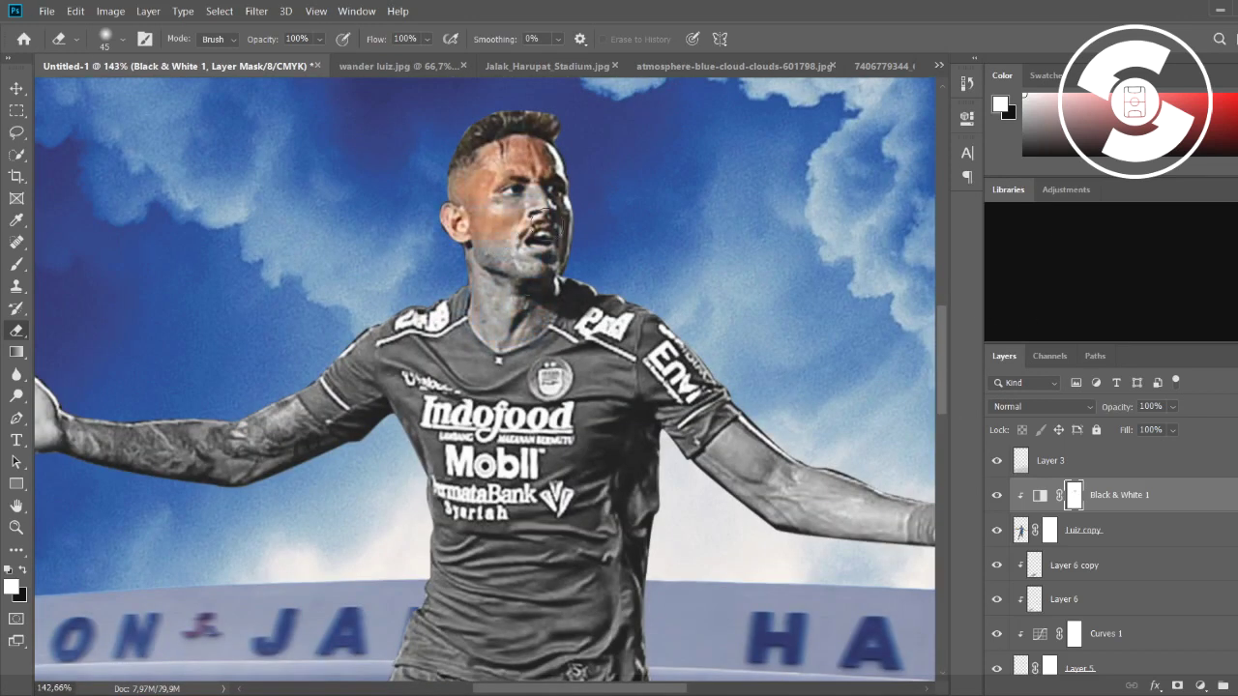
{"action": "left_click_drag", "start_coordinate": [480, 256], "coordinate": [522, 285]}
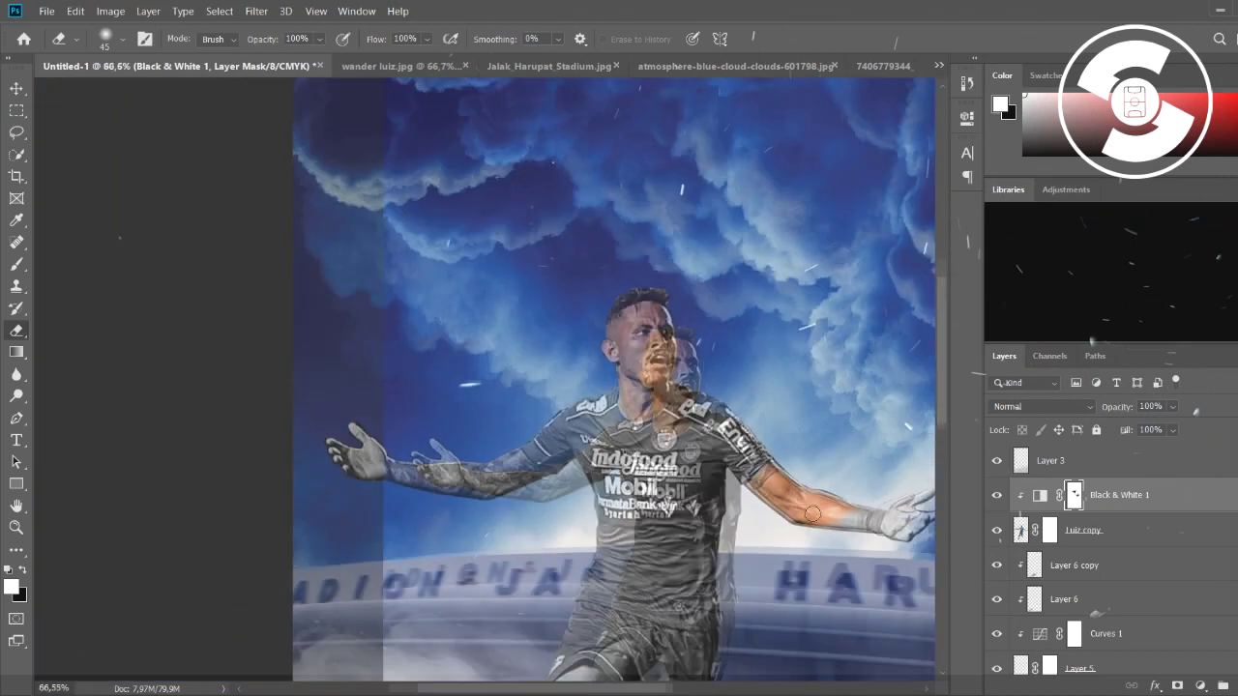
{"action": "scroll", "coordinate": [803, 511], "scroll_direction": "down", "scroll_amount": 3}
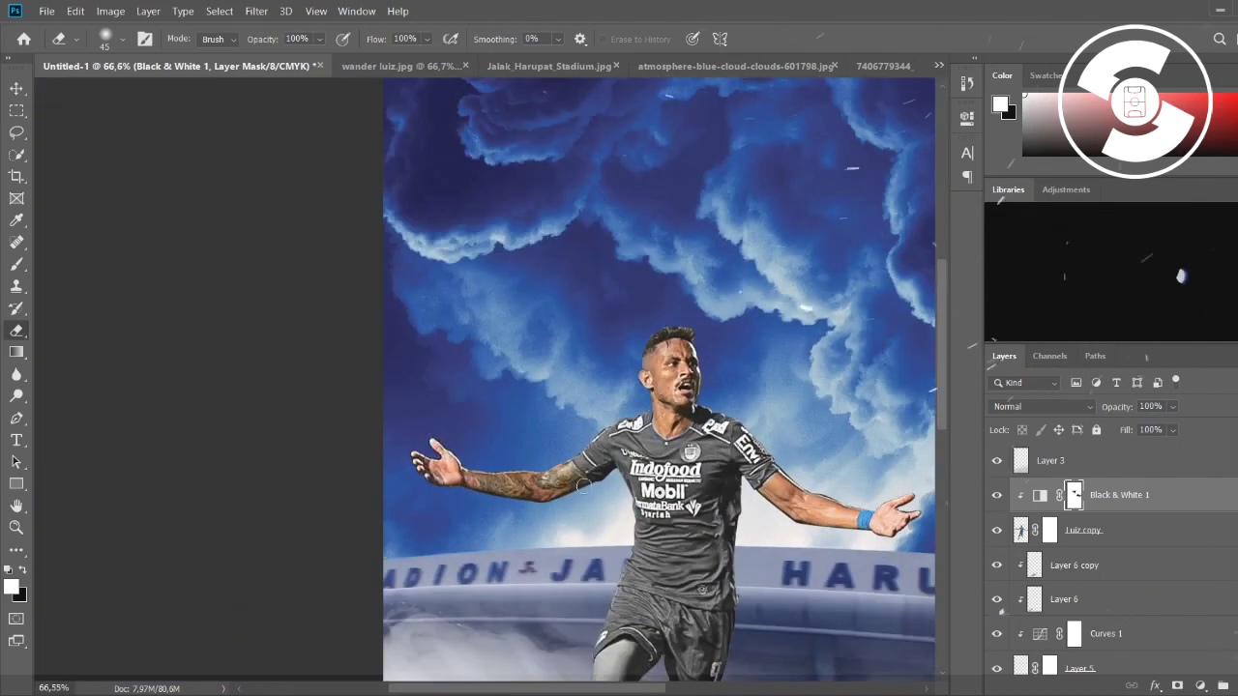
{"action": "scroll", "coordinate": [547, 450], "scroll_direction": "down", "scroll_amount": 5}
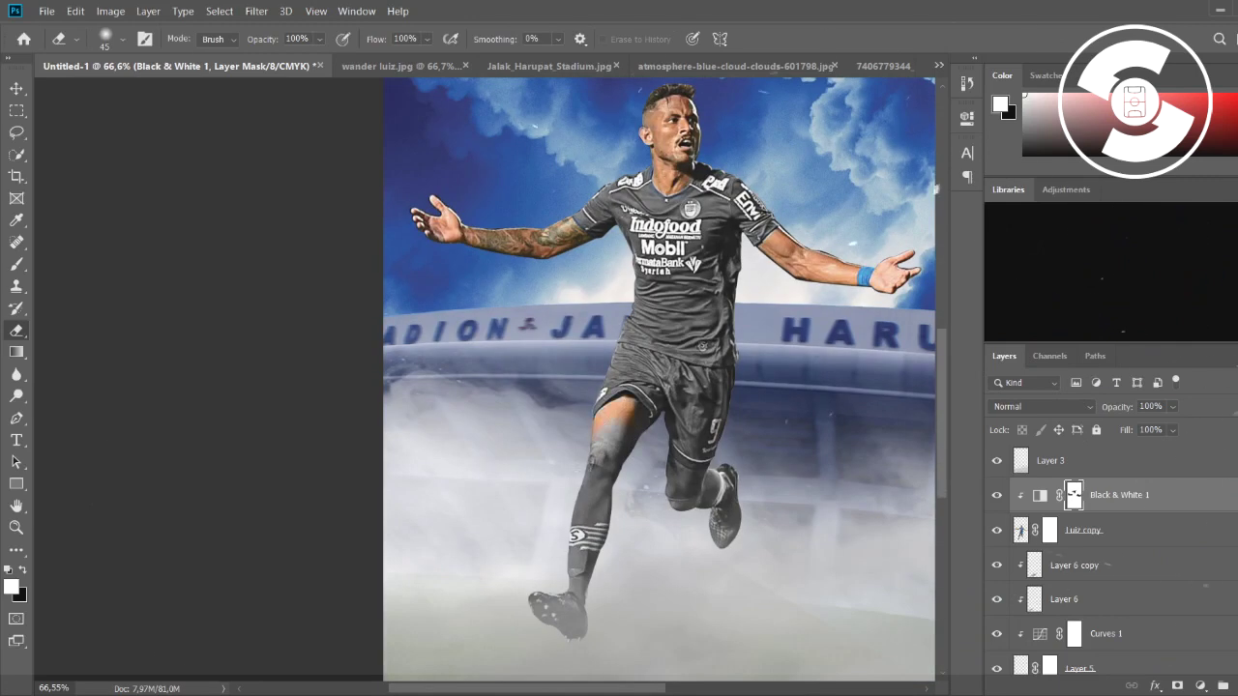
{"action": "scroll", "coordinate": [640, 441], "scroll_direction": "up", "scroll_amount": 3}
{"action": "scroll", "coordinate": [639, 441], "scroll_direction": "up", "scroll_amount": 3}
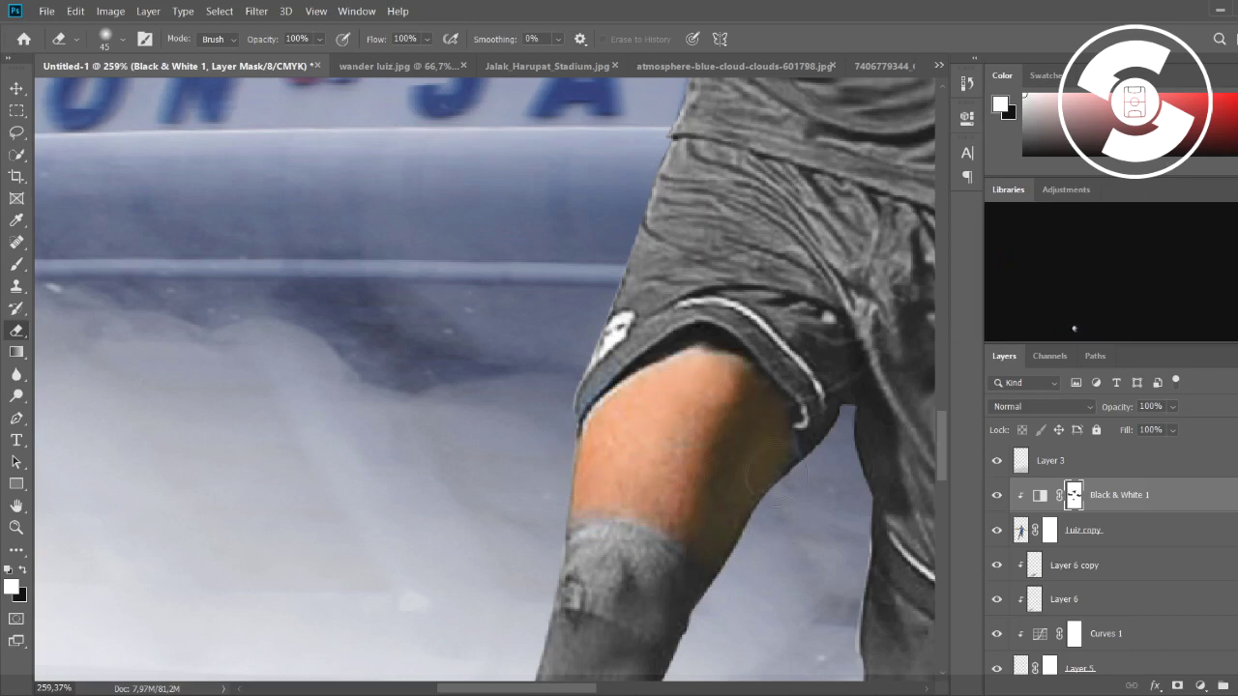
{"action": "scroll", "coordinate": [532, 481], "scroll_direction": "down", "scroll_amount": 3}
{"action": "scroll", "coordinate": [455, 337], "scroll_direction": "up", "scroll_amount": 4}
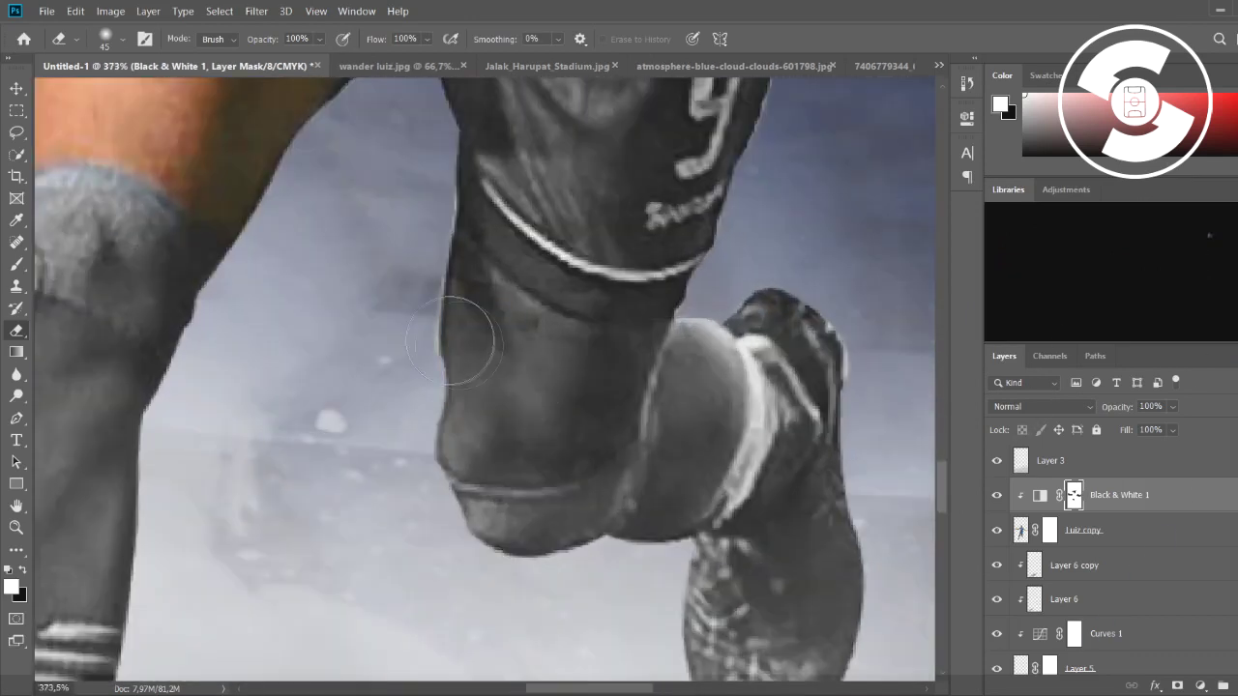
{"action": "left_click_drag", "start_coordinate": [456, 337], "coordinate": [611, 375]}
{"action": "scroll", "coordinate": [522, 373], "scroll_direction": "down", "scroll_amount": 5}
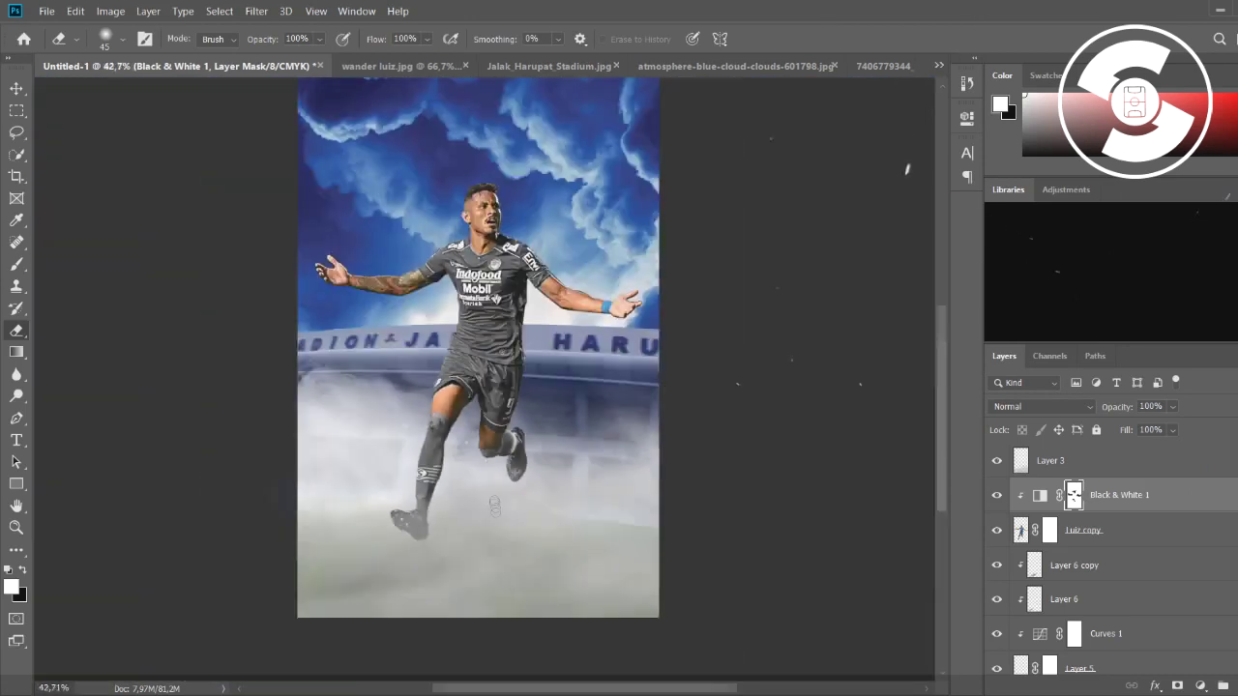
{"action": "scroll", "coordinate": [523, 386], "scroll_direction": "up", "scroll_amount": 1}
{"action": "scroll", "coordinate": [523, 386], "scroll_direction": "up", "scroll_amount": 1}
Step: Restore colour to the shorts and lower jersey, then undo the grey strokes painted on the mask
{"action": "key", "text": "b"}
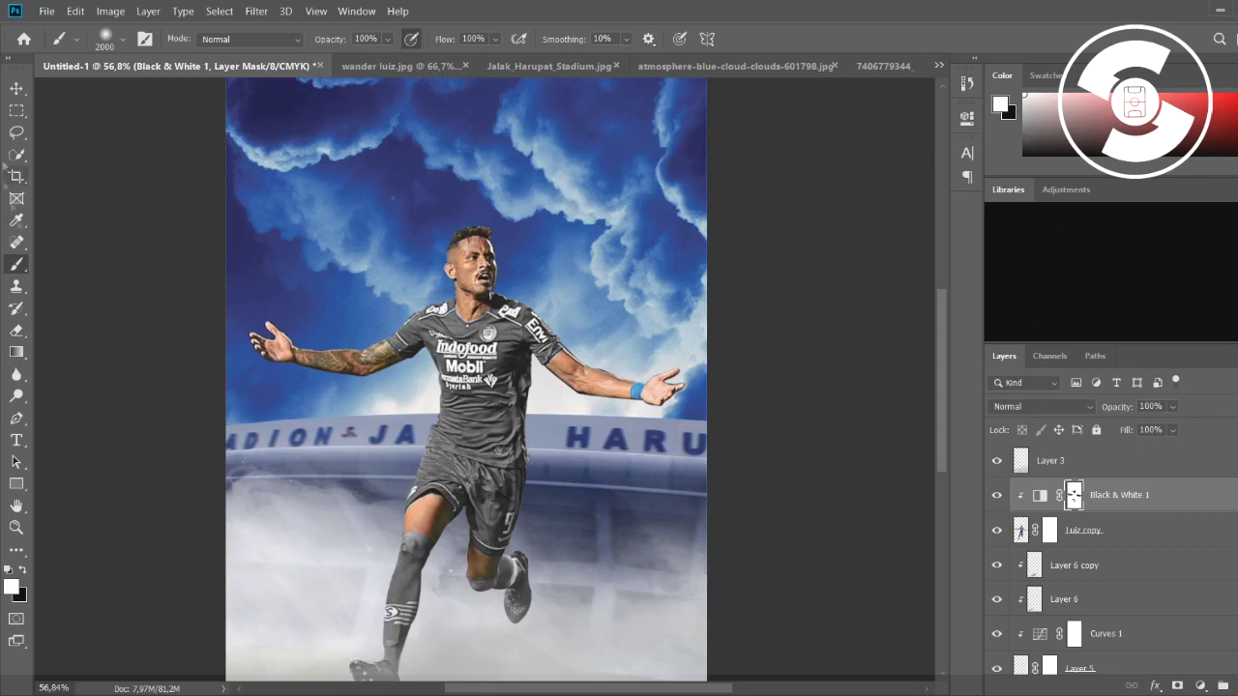
{"action": "key", "text": "e"}
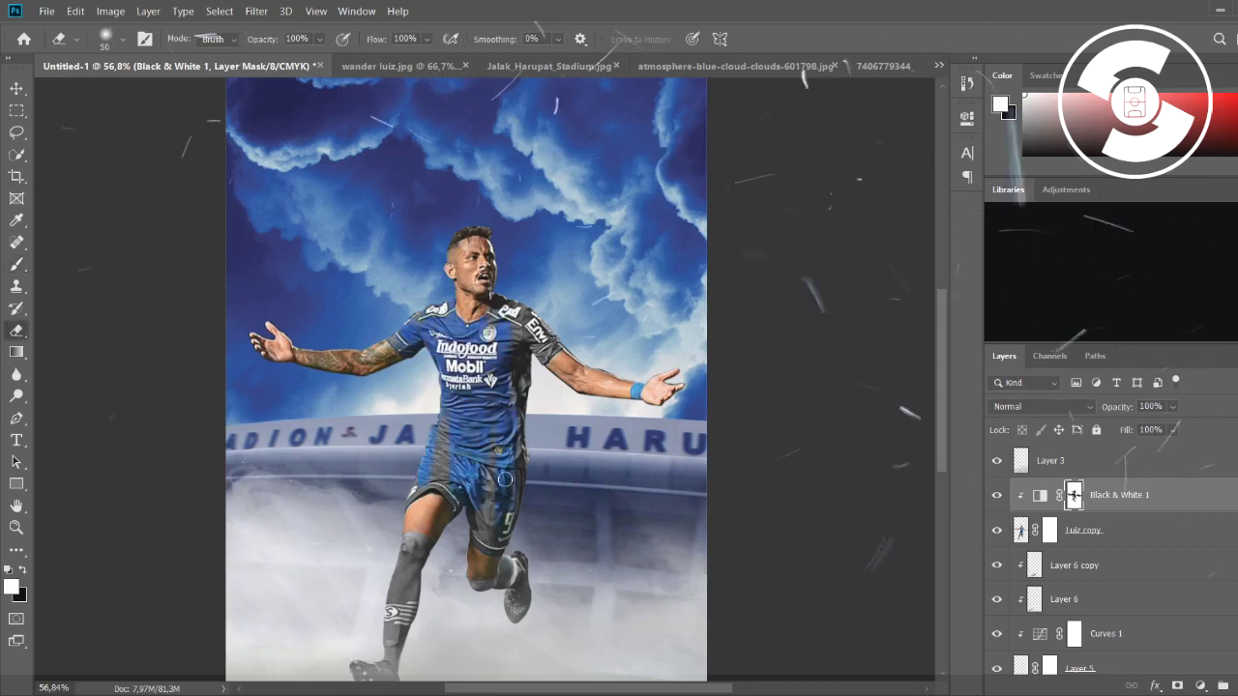
{"action": "left_click_drag", "start_coordinate": [464, 474], "coordinate": [495, 426]}
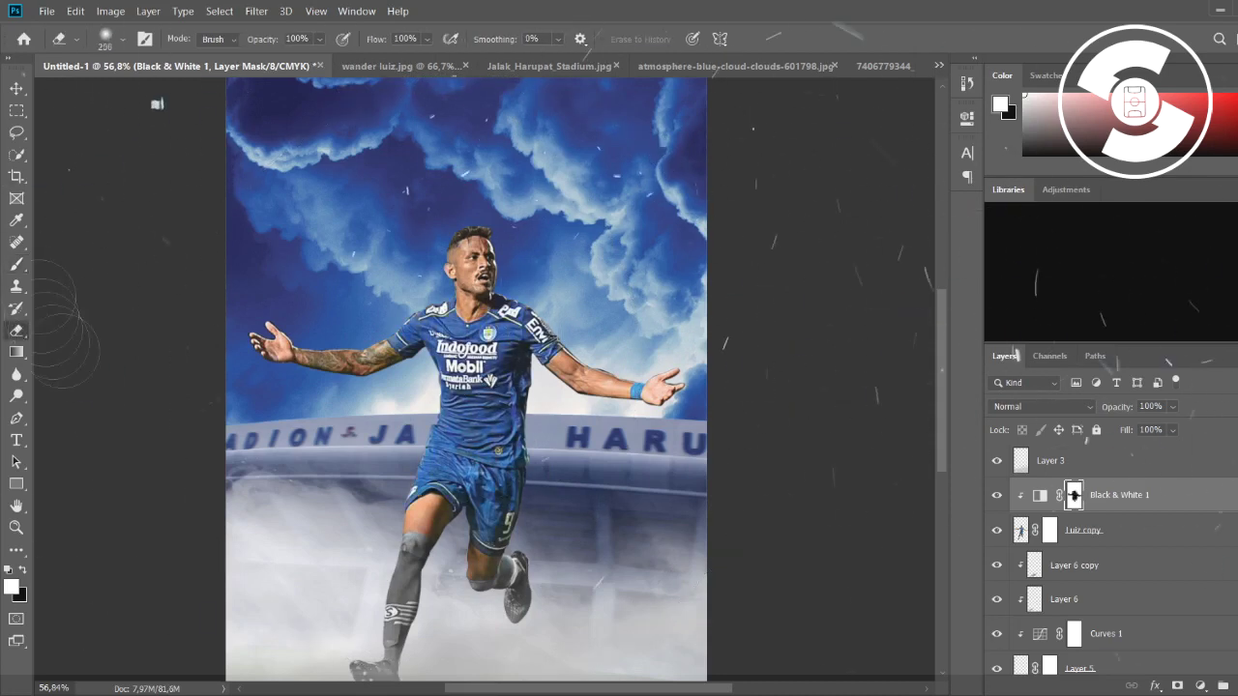
{"action": "key", "text": "b"}
{"action": "key", "text": "bracketright"}
{"action": "key", "text": "bracketright"}
{"action": "key", "text": "bracketright"}
{"action": "mouse_move", "coordinate": [489, 435]}
{"action": "left_mouse_down"}
{"action": "mouse_move", "coordinate": [465, 367]}
{"action": "mouse_move", "coordinate": [385, 476]}
{"action": "left_mouse_up"}
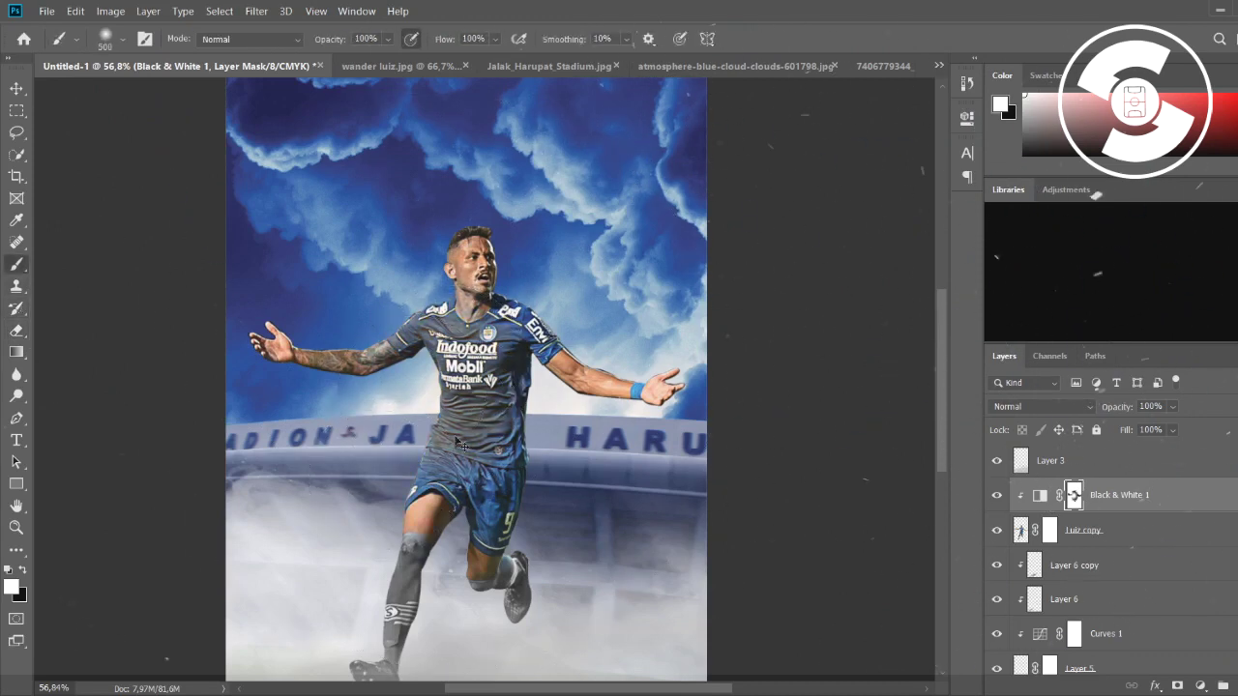
{"action": "key", "text": "ctrl+z"}
{"action": "key", "text": "ctrl+z"}
{"action": "scroll", "coordinate": [522, 399], "scroll_direction": "down", "scroll_amount": 2}
{"action": "scroll", "coordinate": [522, 400], "scroll_direction": "down", "scroll_amount": 1}
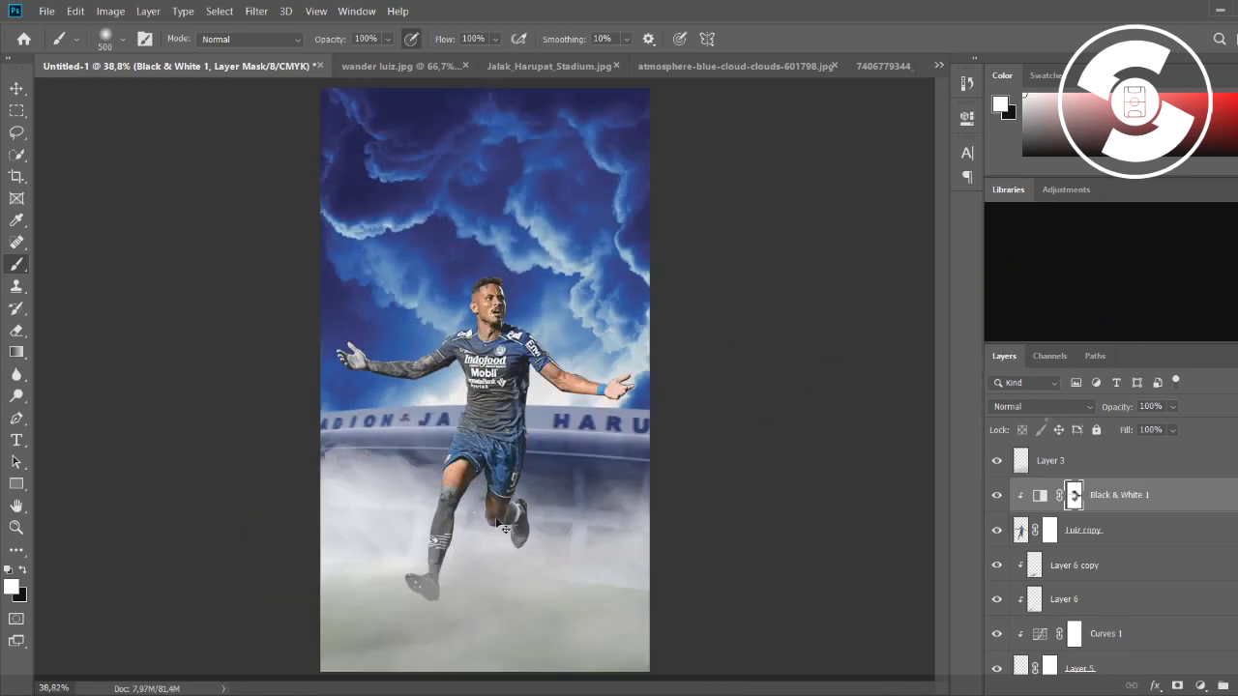
{"action": "scroll", "coordinate": [599, 391], "scroll_direction": "up", "scroll_amount": 2}
Step: Select the Awan layer, clip a blue-shifted Color Balance adjustment to it, and target its mask
{"action": "scroll", "coordinate": [531, 402], "scroll_direction": "up", "scroll_amount": 3}
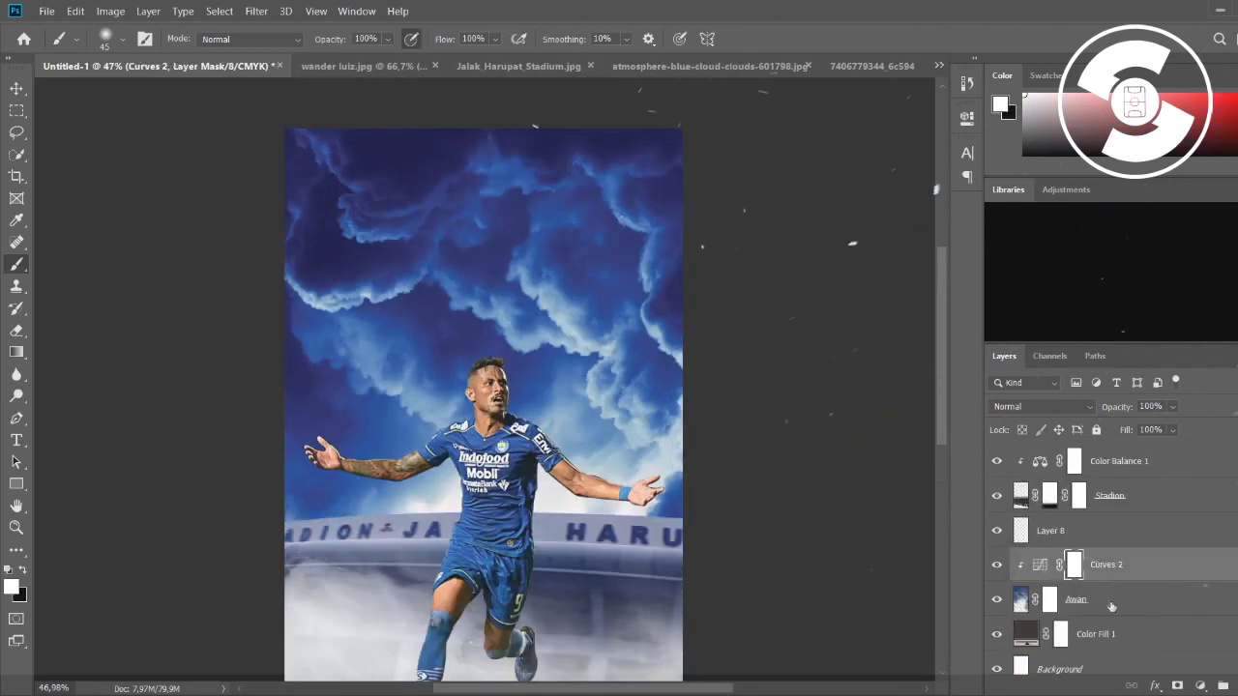
{"action": "left_click_drag", "start_coordinate": [1111, 607], "coordinate": [1179, 686]}
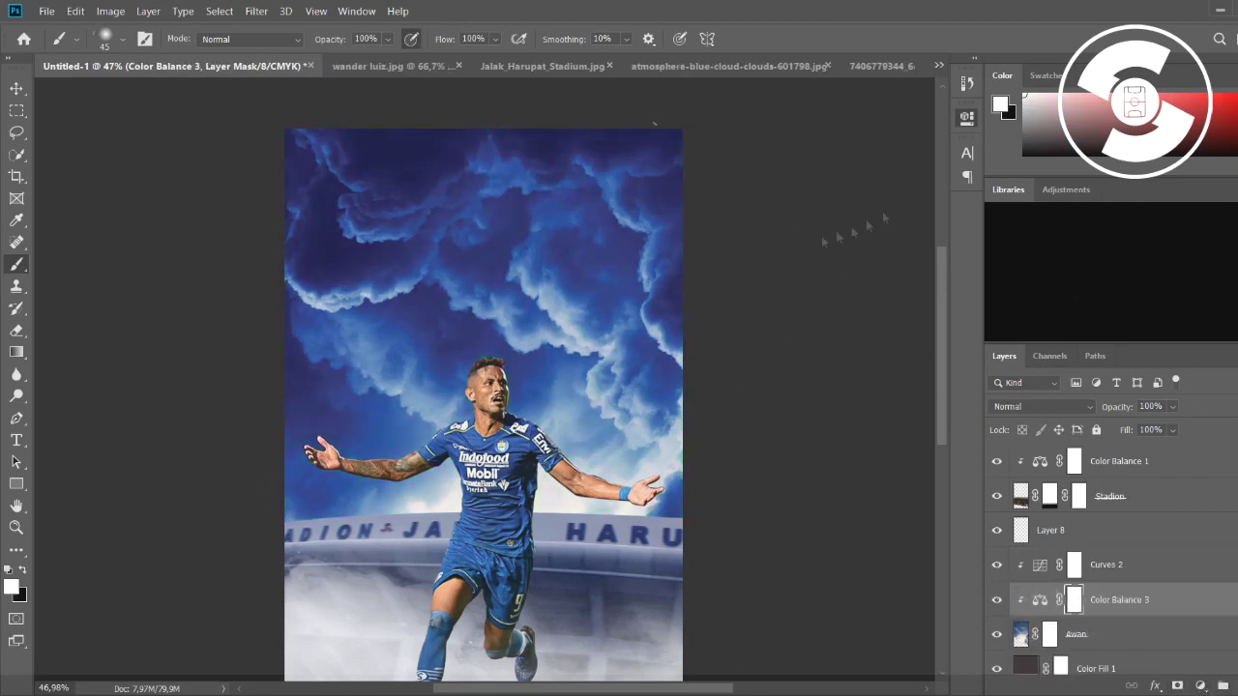
{"action": "scroll", "coordinate": [1108, 641], "scroll_direction": "down", "scroll_amount": 2}
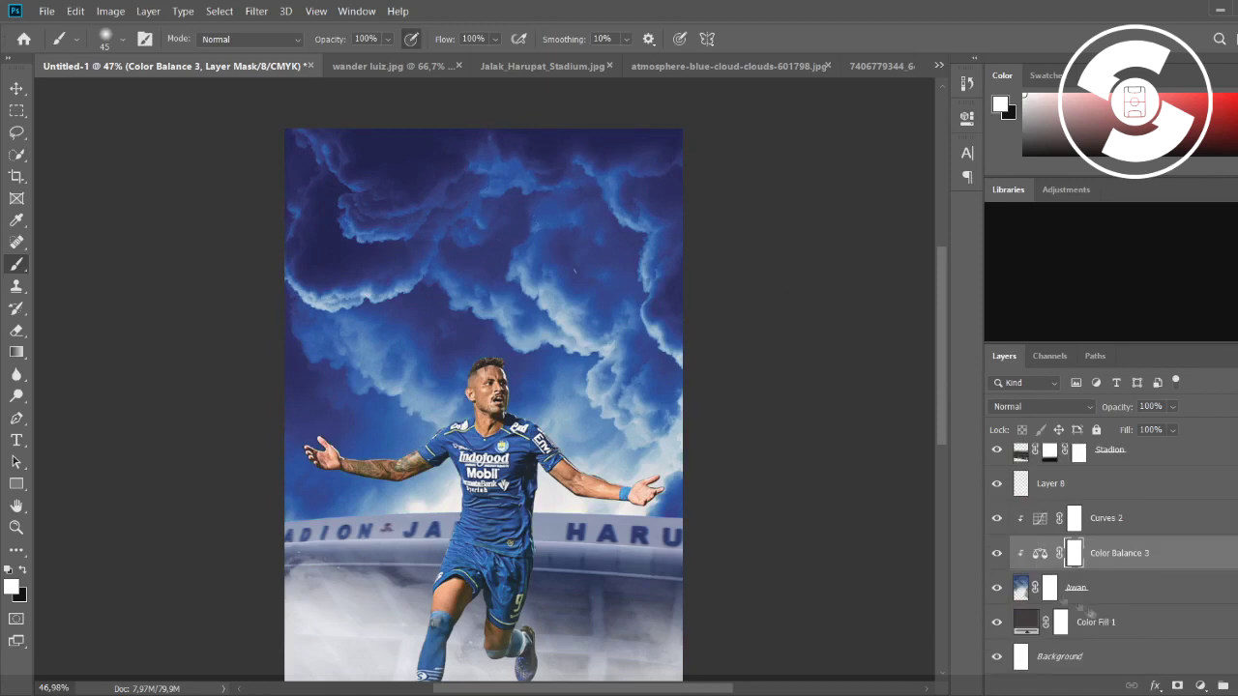
{"action": "left_click", "coordinate": [1052, 592]}
Step: Target the Awan layer's pixels and select Layer 8 to work above it
{"action": "key", "text": "space"}
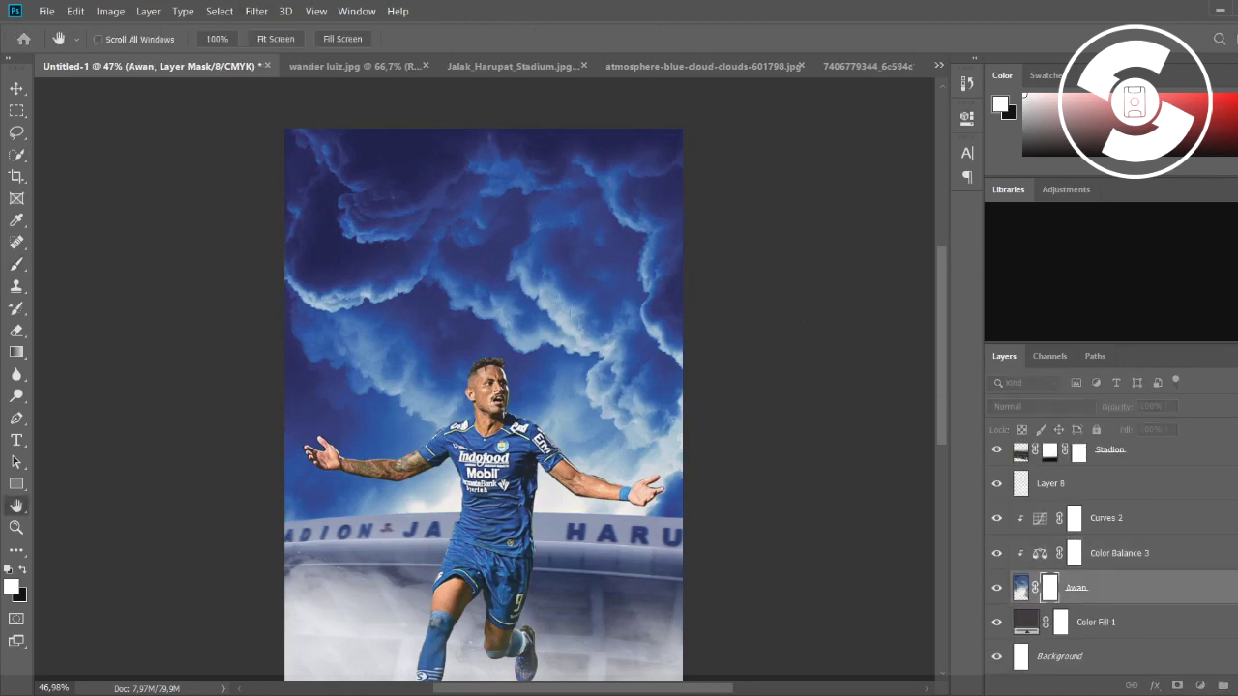
{"action": "key", "text": "ctrl+2"}
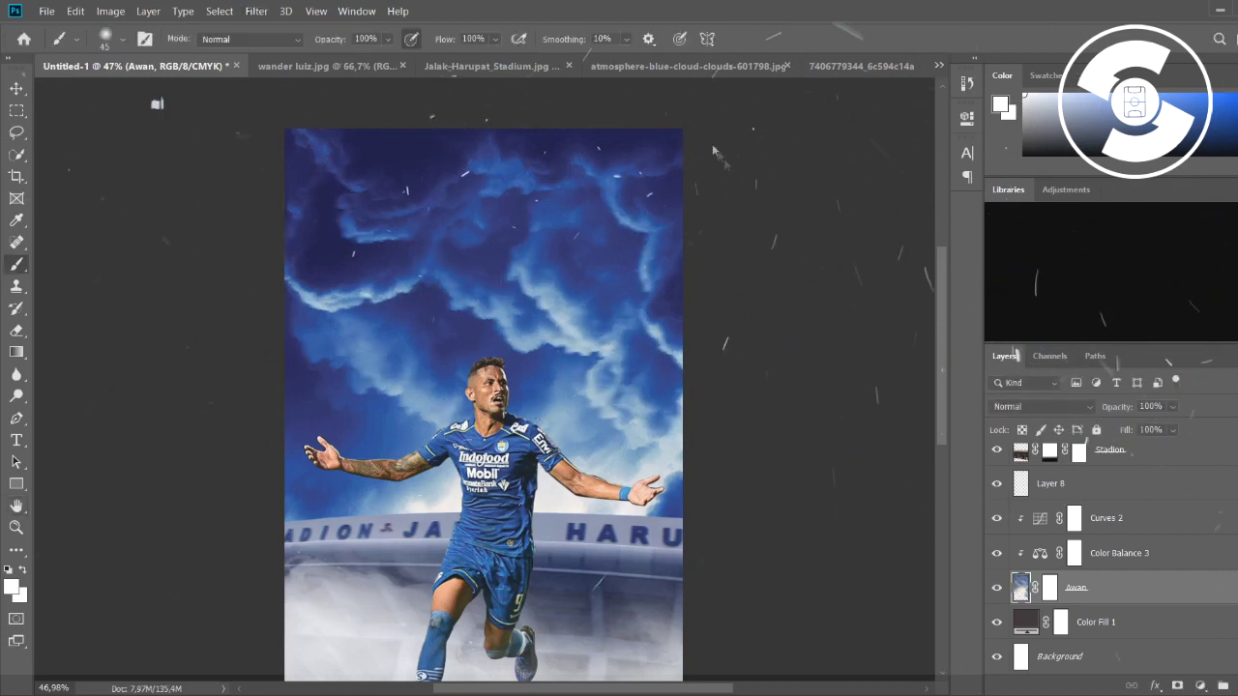
{"action": "left_click", "coordinate": [1027, 488]}
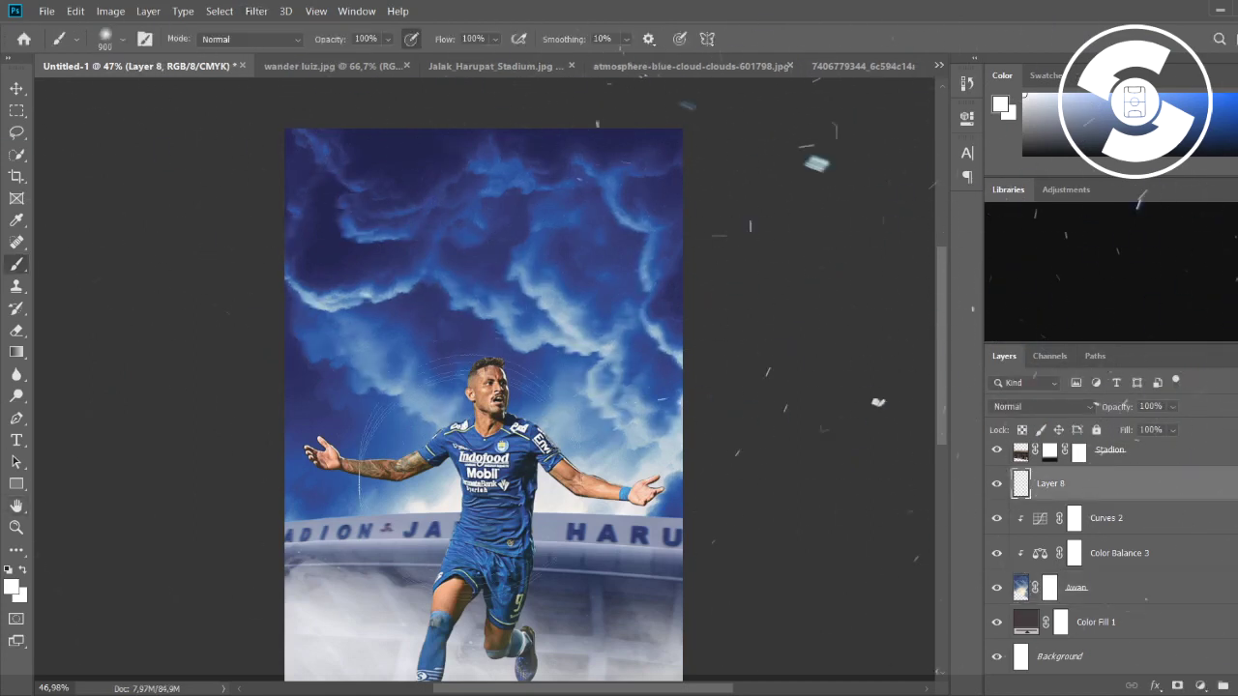
{"action": "key", "text": "bracketright"}
{"action": "key", "text": "bracketright"}
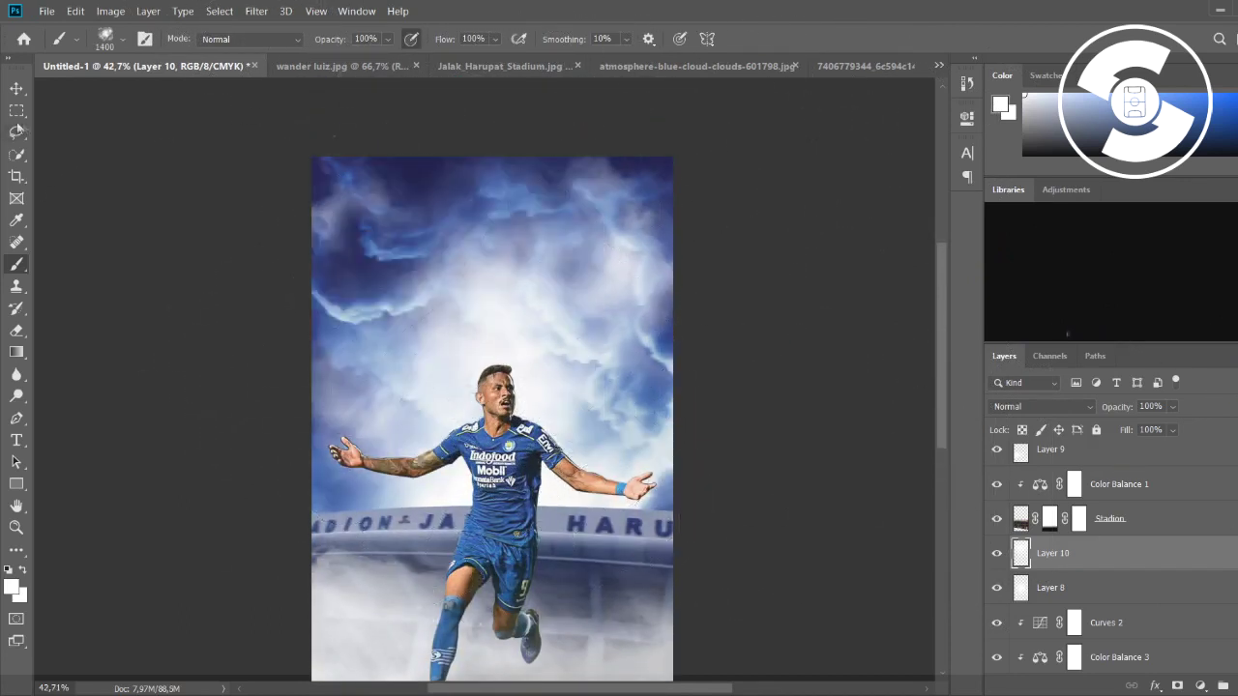
Step: Scale the Layer 10 clouds to 120%, rotate them 11.78°, and blend in Soft Light
{"action": "key", "text": "ctrl+t"}
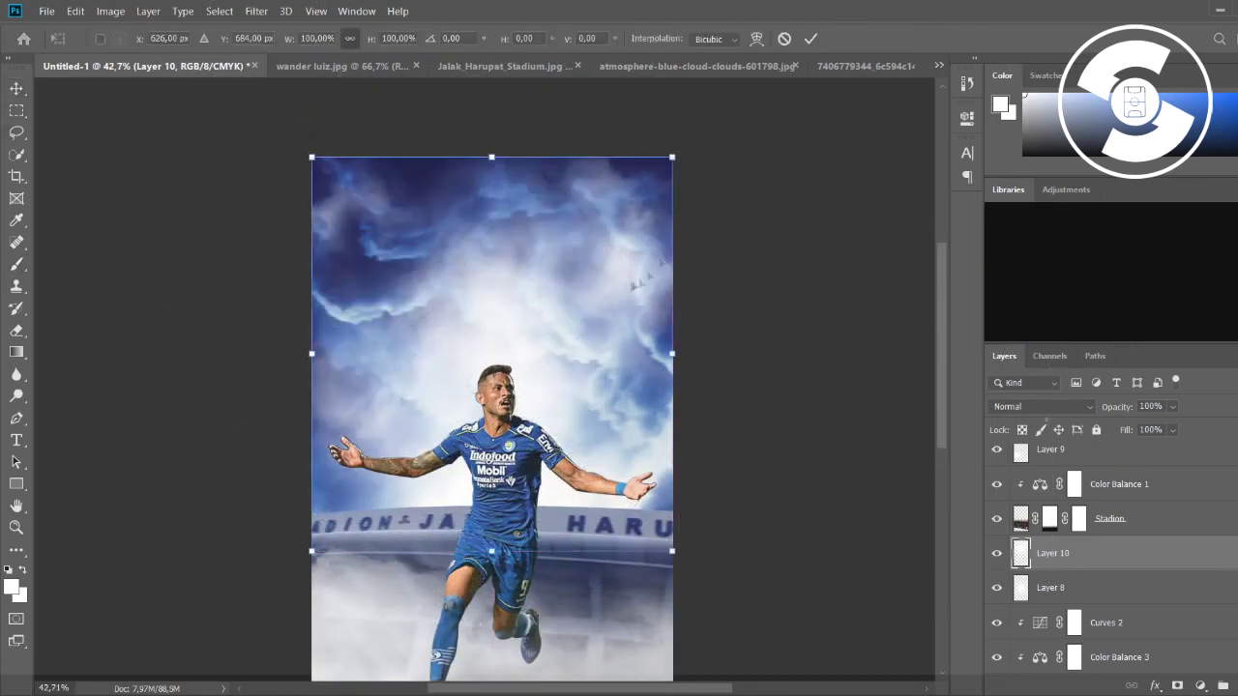
{"action": "mouse_move", "coordinate": [649, 146]}
{"action": "left_mouse_down"}
{"action": "mouse_move", "coordinate": [701, 183]}
{"action": "mouse_move", "coordinate": [752, 135]}
{"action": "left_mouse_up"}
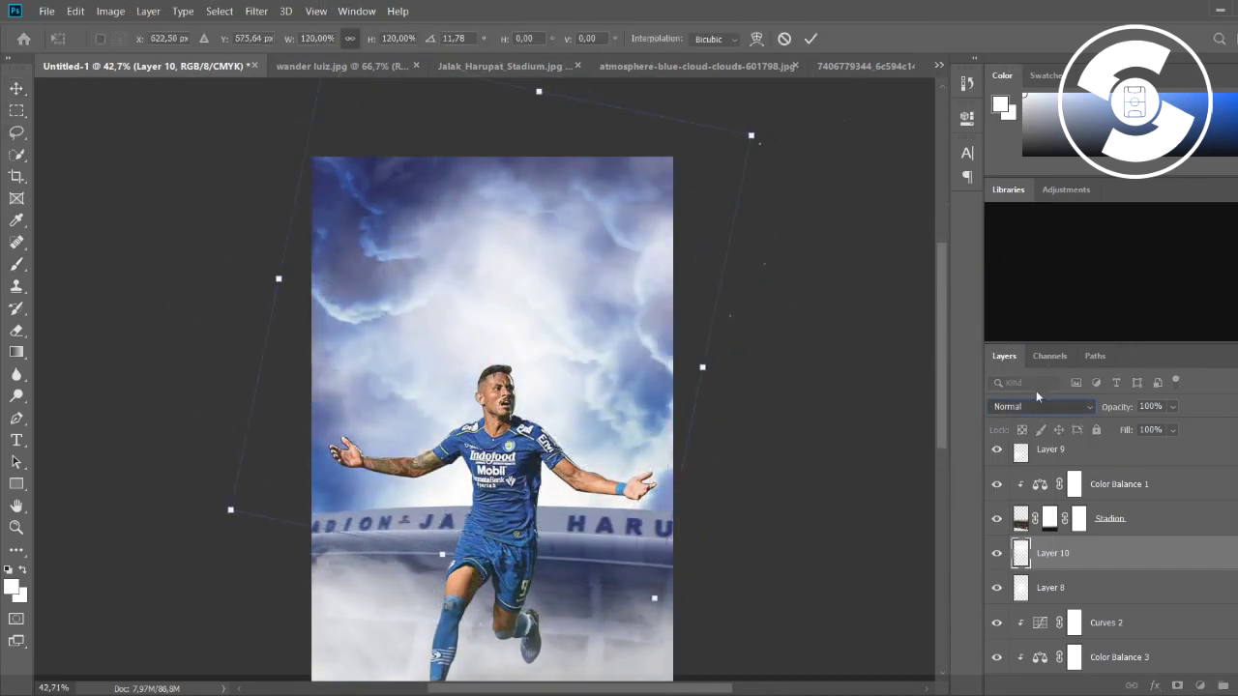
{"action": "left_click", "coordinate": [1040, 406]}
{"action": "left_click", "coordinate": [1045, 489]}
{"action": "key", "text": "Return"}
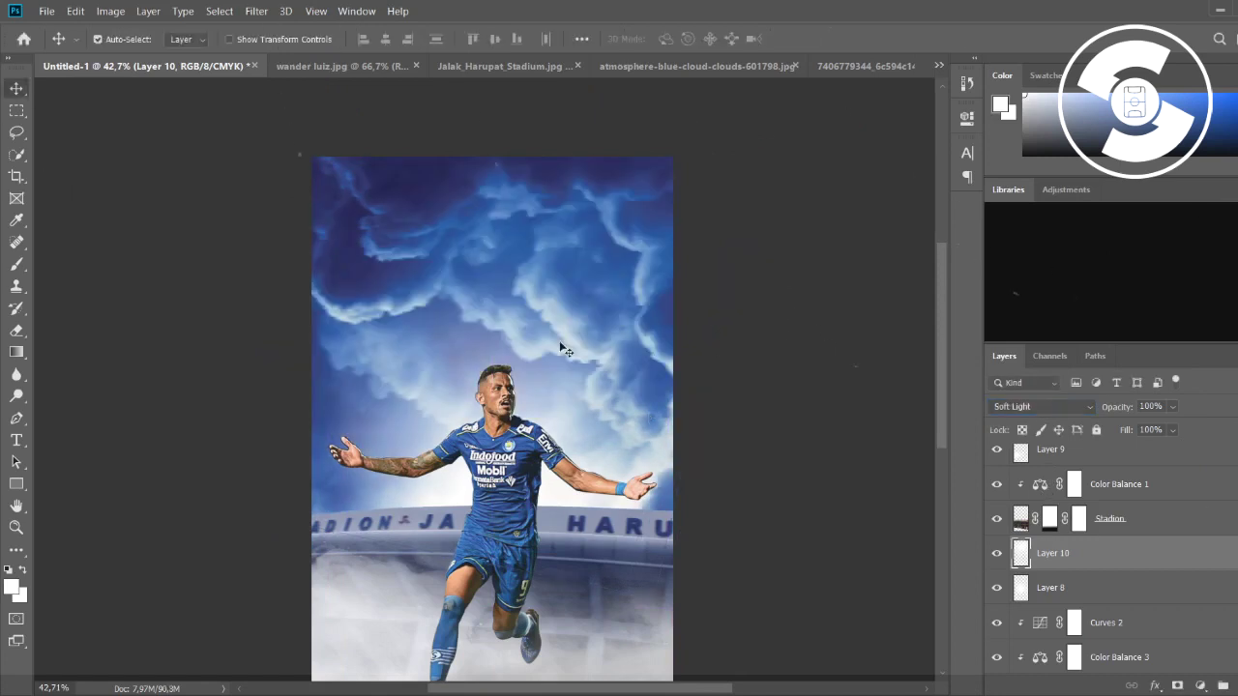
{"action": "scroll", "coordinate": [475, 496], "scroll_direction": "up", "scroll_amount": 5}
Step: Switch to the Brush and clip the new Layer 11 to the footballer cutout
{"action": "left_click", "coordinate": [17, 264]}
{"action": "scroll", "coordinate": [1112, 522], "scroll_direction": "down", "scroll_amount": 5}
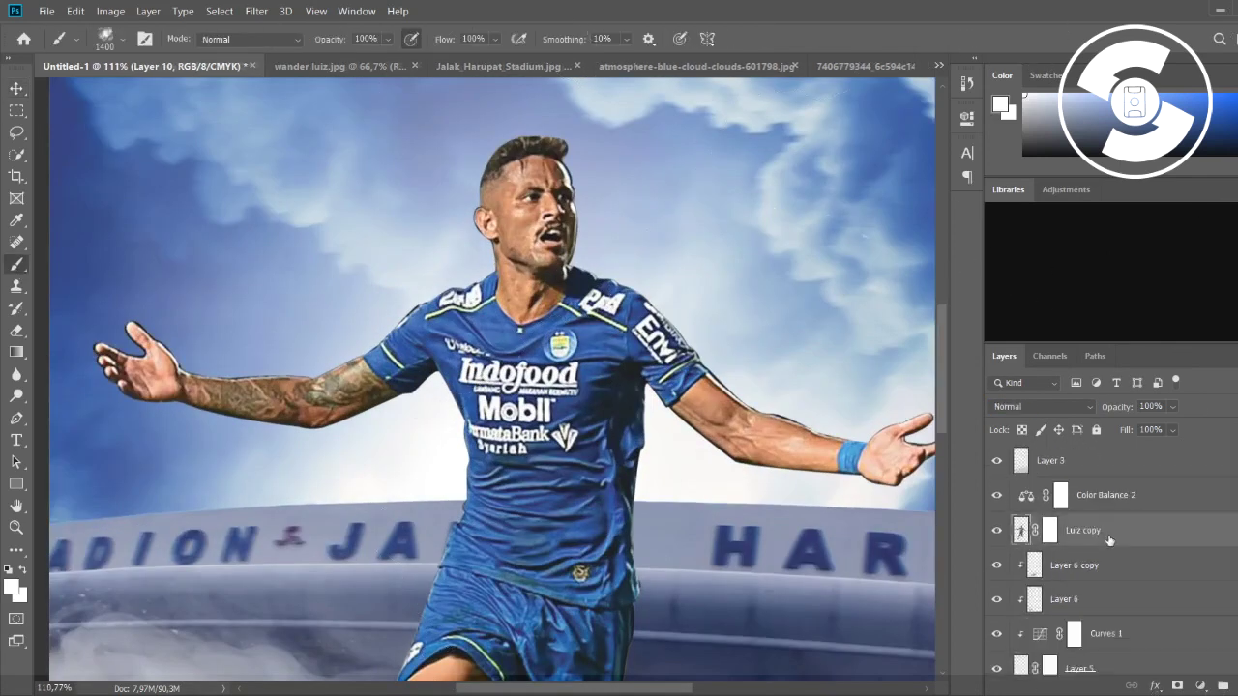
{"action": "left_click", "coordinate": [1116, 505]}
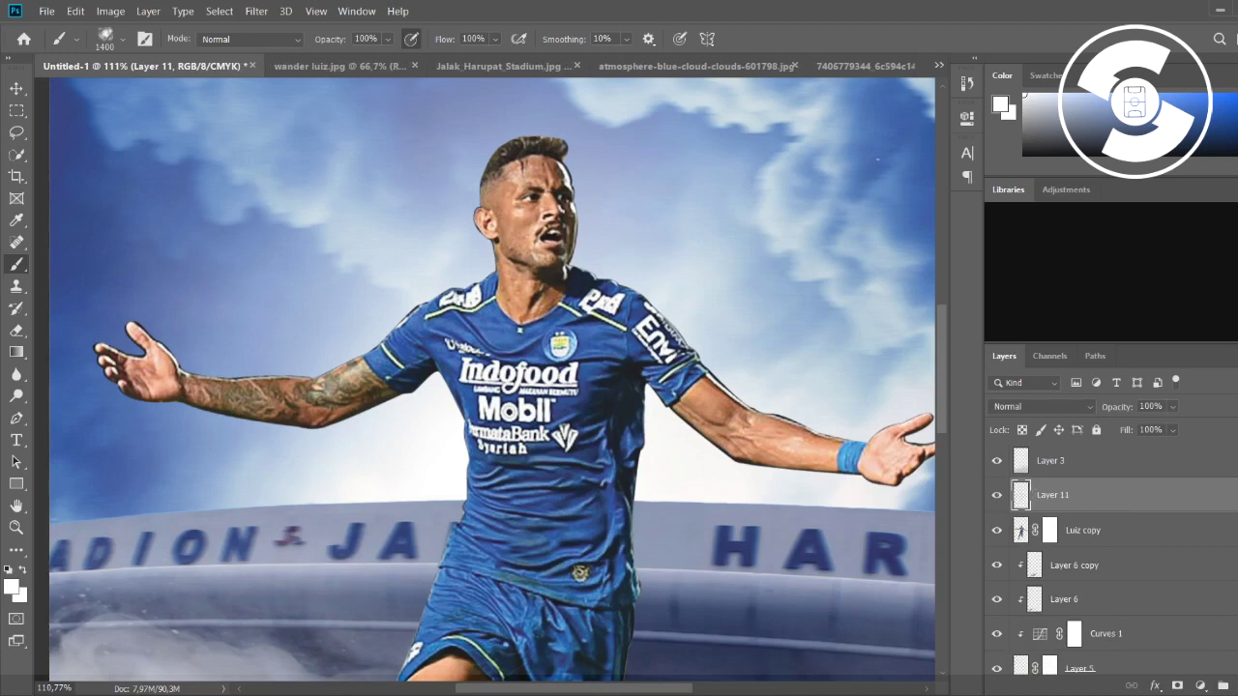
{"action": "key", "text": "ctrl+alt+g"}
{"action": "scroll", "coordinate": [436, 406], "scroll_direction": "up", "scroll_amount": 2}
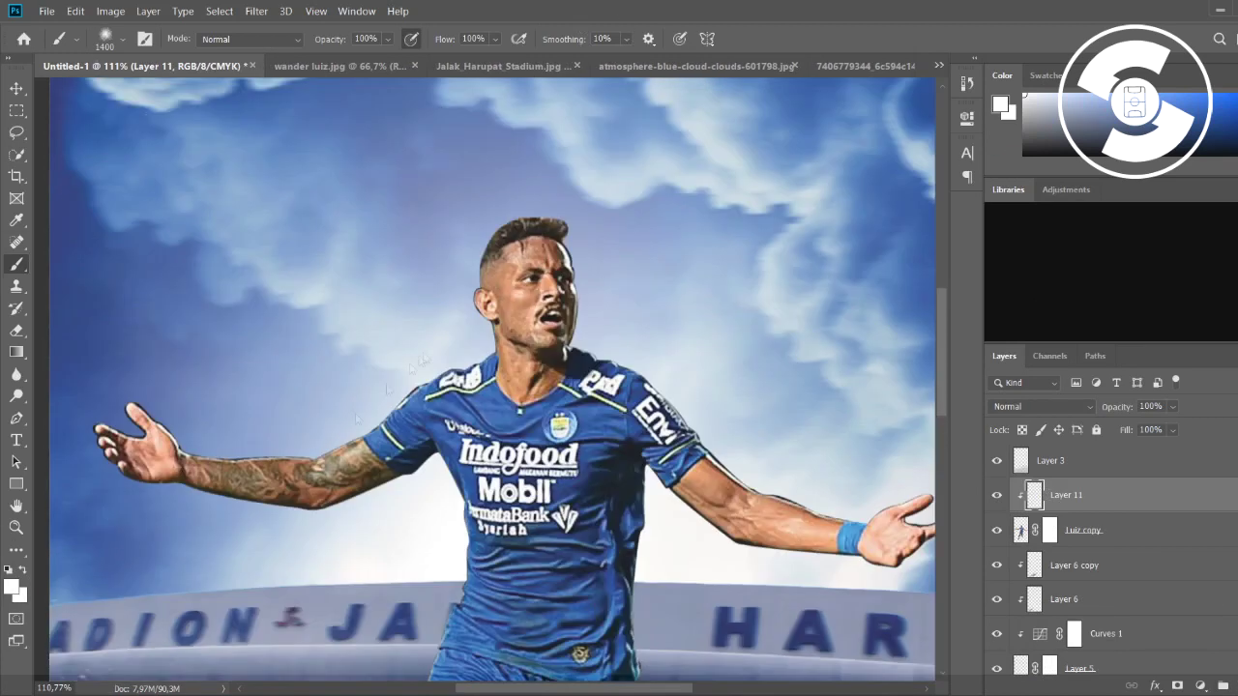
{"action": "scroll", "coordinate": [442, 348], "scroll_direction": "up", "scroll_amount": 5}
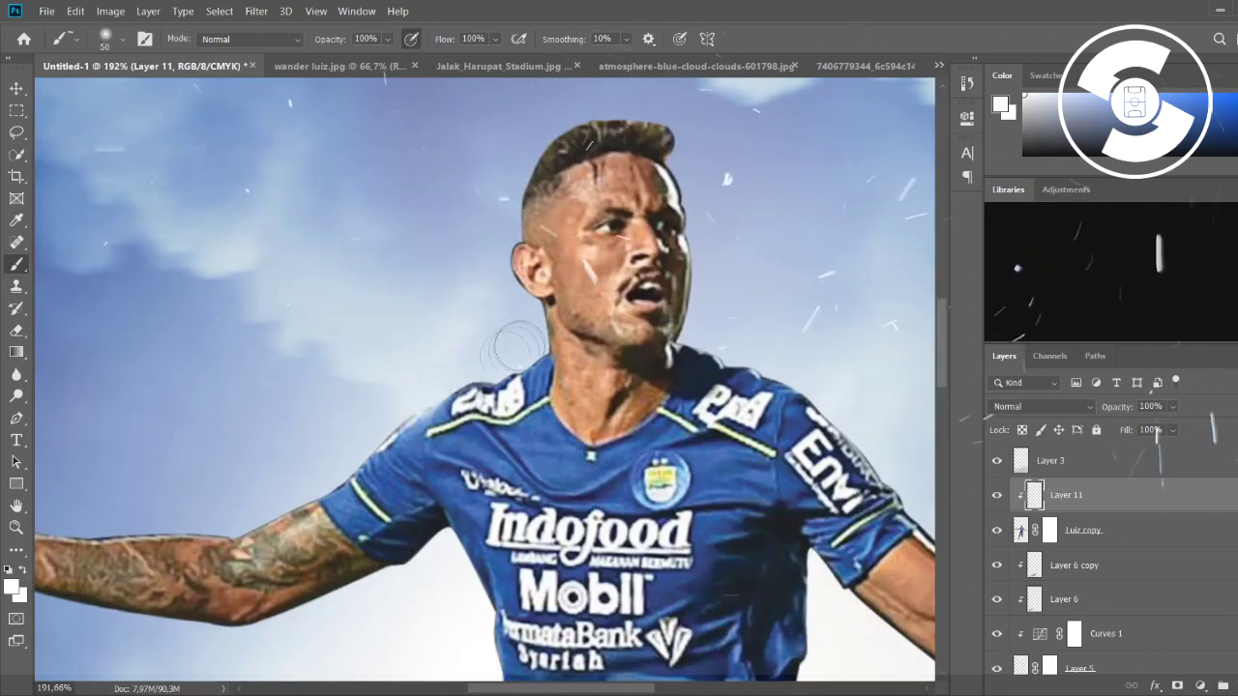
{"action": "scroll", "coordinate": [276, 510], "scroll_direction": "down", "scroll_amount": 1}
{"action": "scroll", "coordinate": [277, 511], "scroll_direction": "left", "scroll_amount": 3}
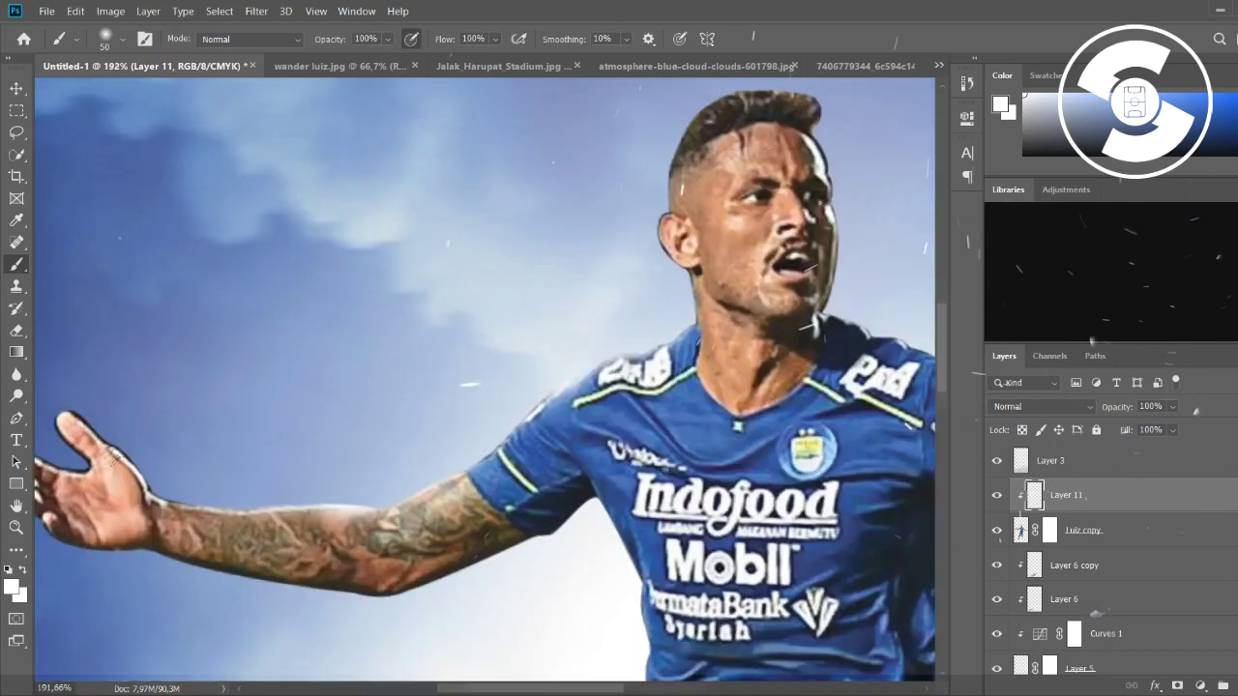
{"action": "scroll", "coordinate": [106, 426], "scroll_direction": "up", "scroll_amount": 5}
{"action": "scroll", "coordinate": [92, 411], "scroll_direction": "left", "scroll_amount": 2}
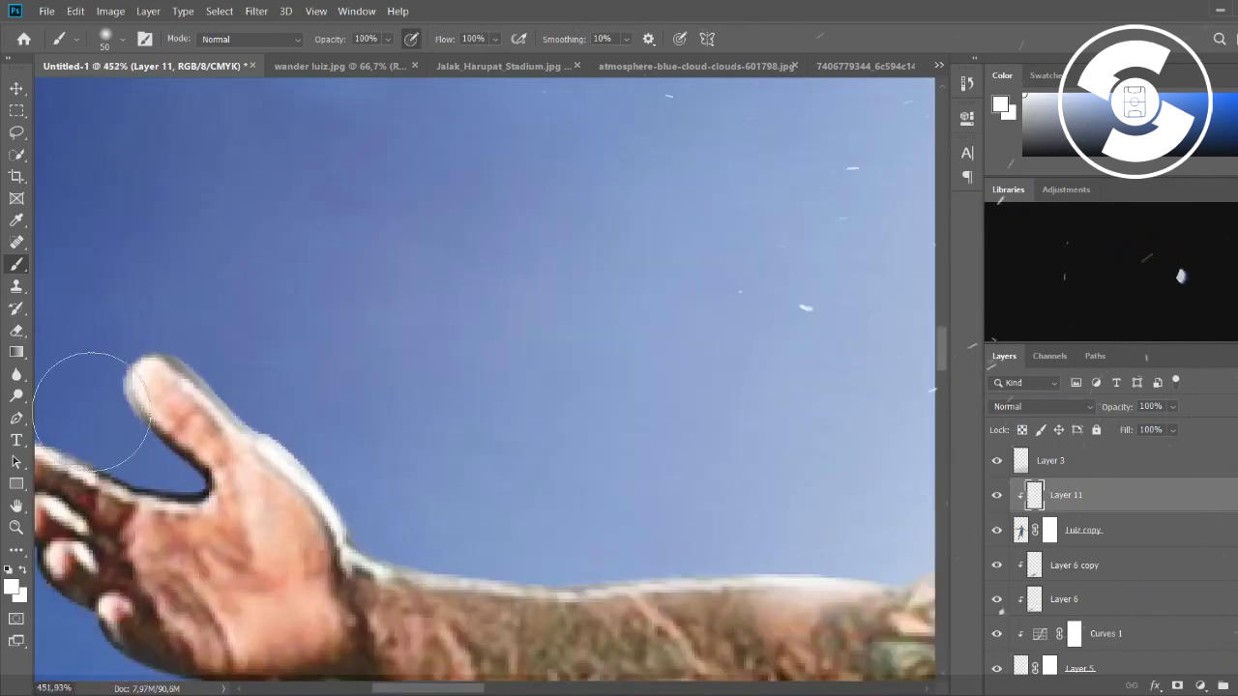
Step: Paint soft white highlights along the footballer's arm and head edges with a smaller brush
{"action": "key", "text": "bracketleft"}
{"action": "key", "text": "bracketleft"}
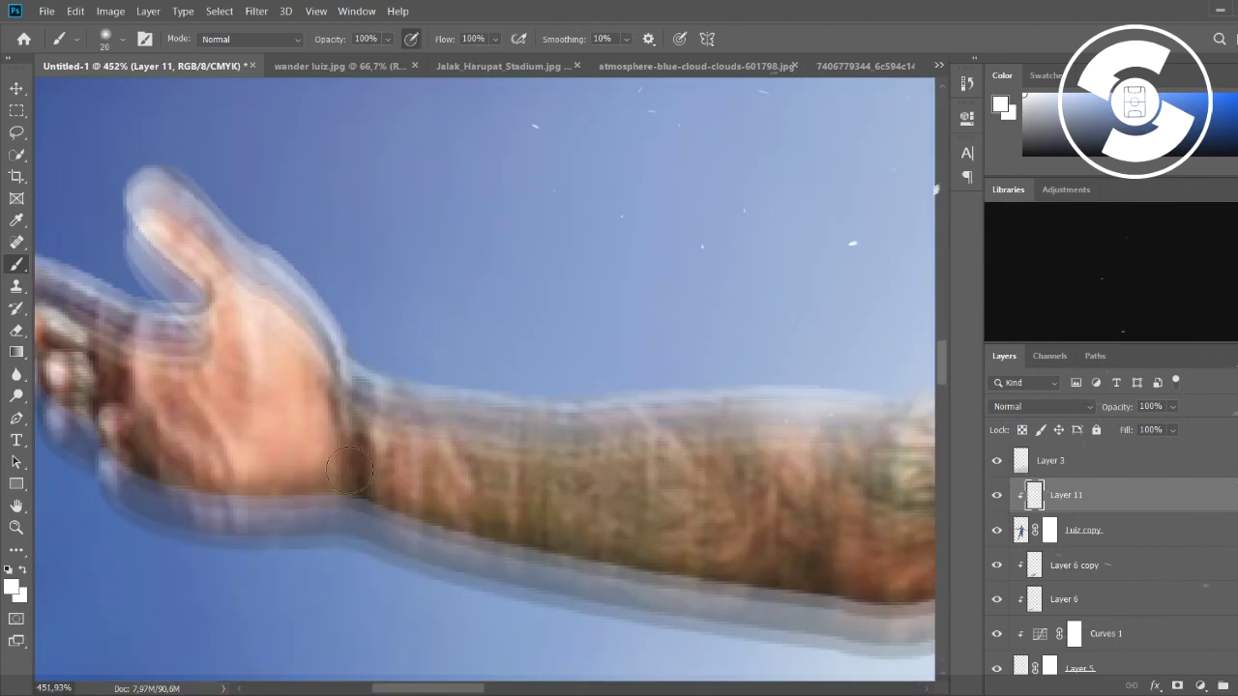
{"action": "scroll", "coordinate": [106, 435], "scroll_direction": "down", "scroll_amount": 2}
{"action": "scroll", "coordinate": [102, 401], "scroll_direction": "down", "scroll_amount": 1}
{"action": "scroll", "coordinate": [651, 428], "scroll_direction": "down", "scroll_amount": 1}
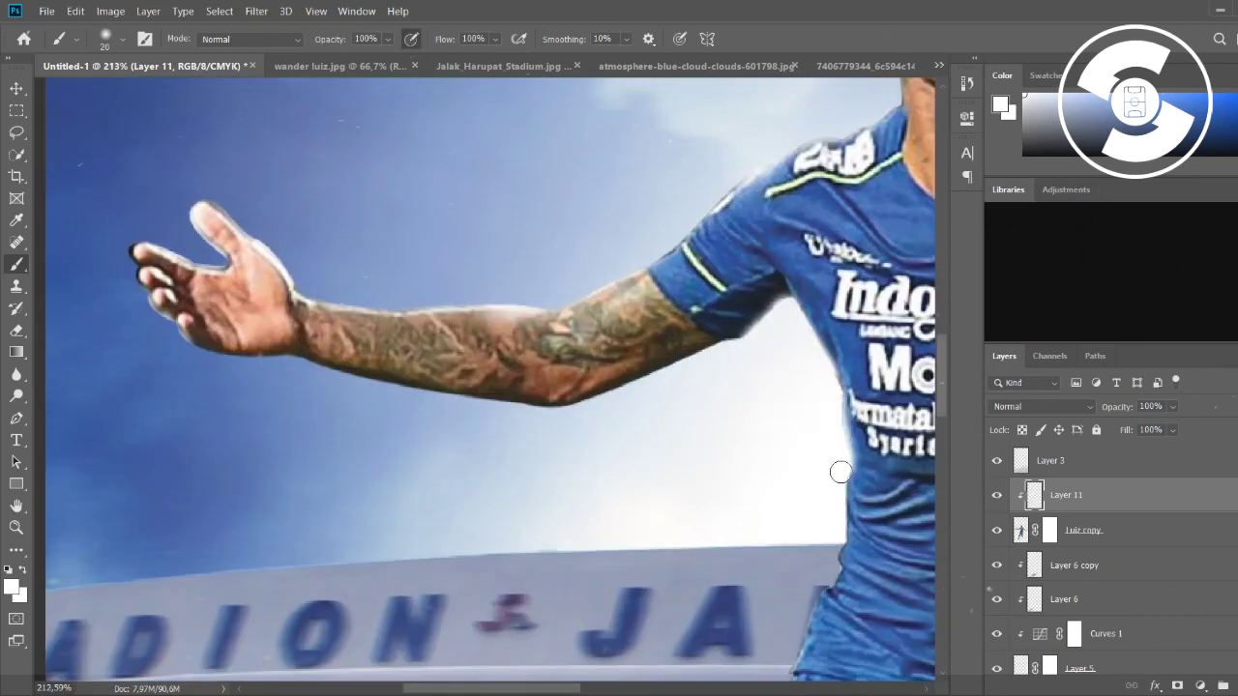
{"action": "scroll", "coordinate": [786, 538], "scroll_direction": "down", "scroll_amount": 3}
{"action": "scroll", "coordinate": [778, 455], "scroll_direction": "down", "scroll_amount": 2}
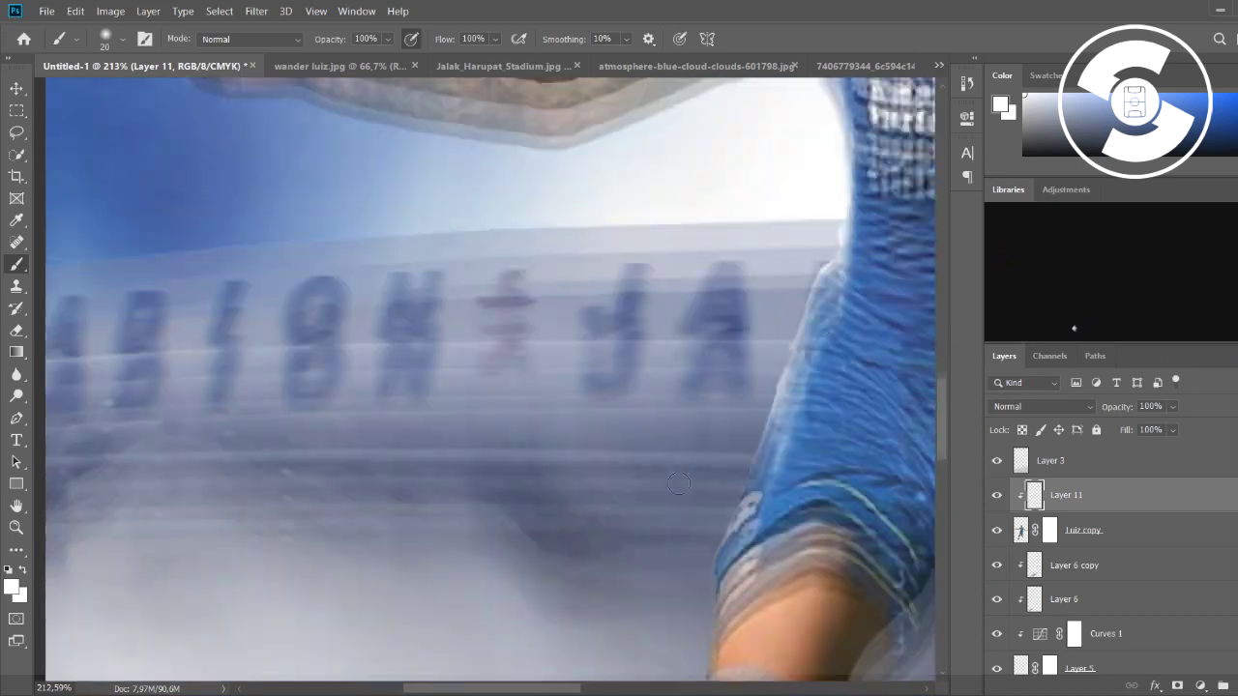
{"action": "scroll", "coordinate": [725, 532], "scroll_direction": "down", "scroll_amount": 1}
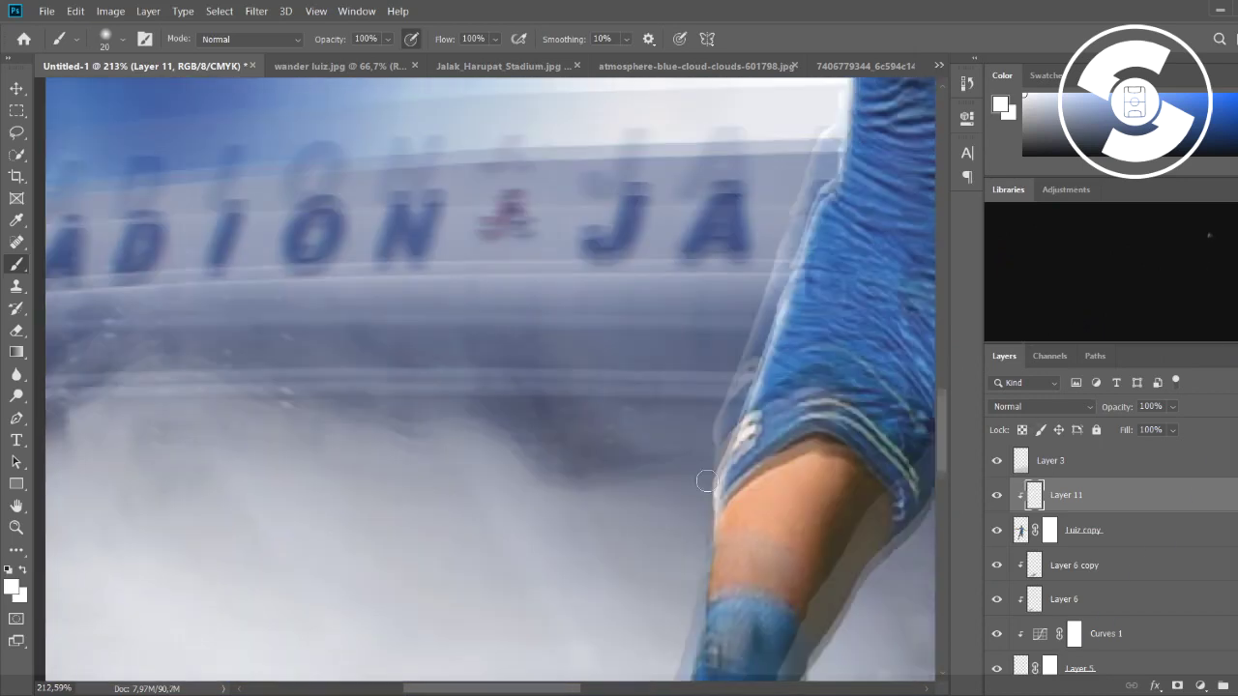
{"action": "scroll", "coordinate": [716, 527], "scroll_direction": "down", "scroll_amount": 1}
{"action": "scroll", "coordinate": [677, 512], "scroll_direction": "down", "scroll_amount": 1}
{"action": "scroll", "coordinate": [631, 481], "scroll_direction": "down", "scroll_amount": 2}
{"action": "scroll", "coordinate": [629, 488], "scroll_direction": "down", "scroll_amount": 2}
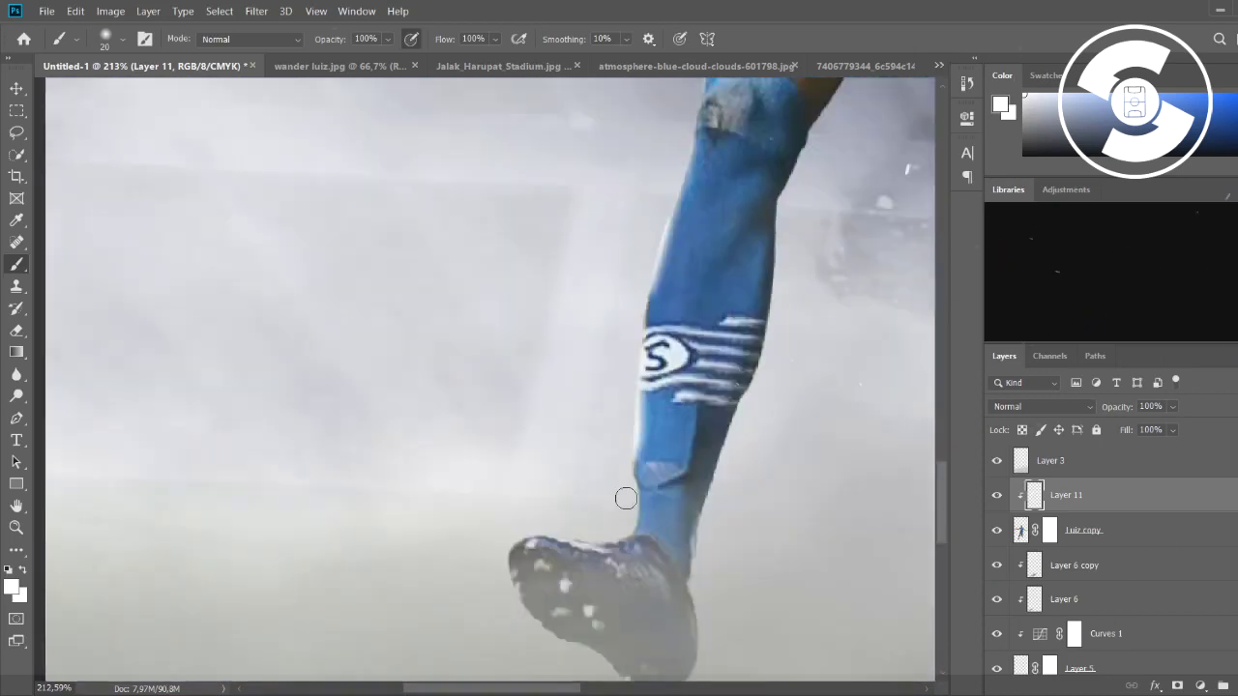
{"action": "scroll", "coordinate": [550, 477], "scroll_direction": "up", "scroll_amount": 3}
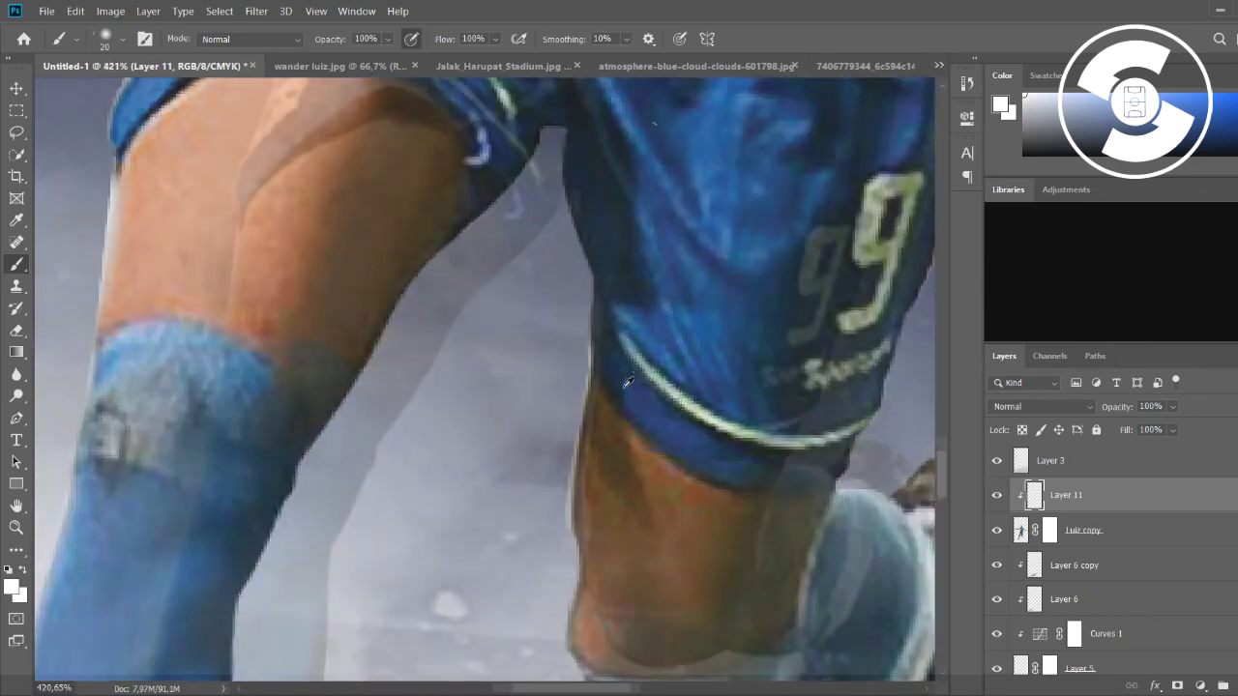
{"action": "scroll", "coordinate": [550, 474], "scroll_direction": "down", "scroll_amount": 1}
{"action": "scroll", "coordinate": [553, 434], "scroll_direction": "down", "scroll_amount": 1}
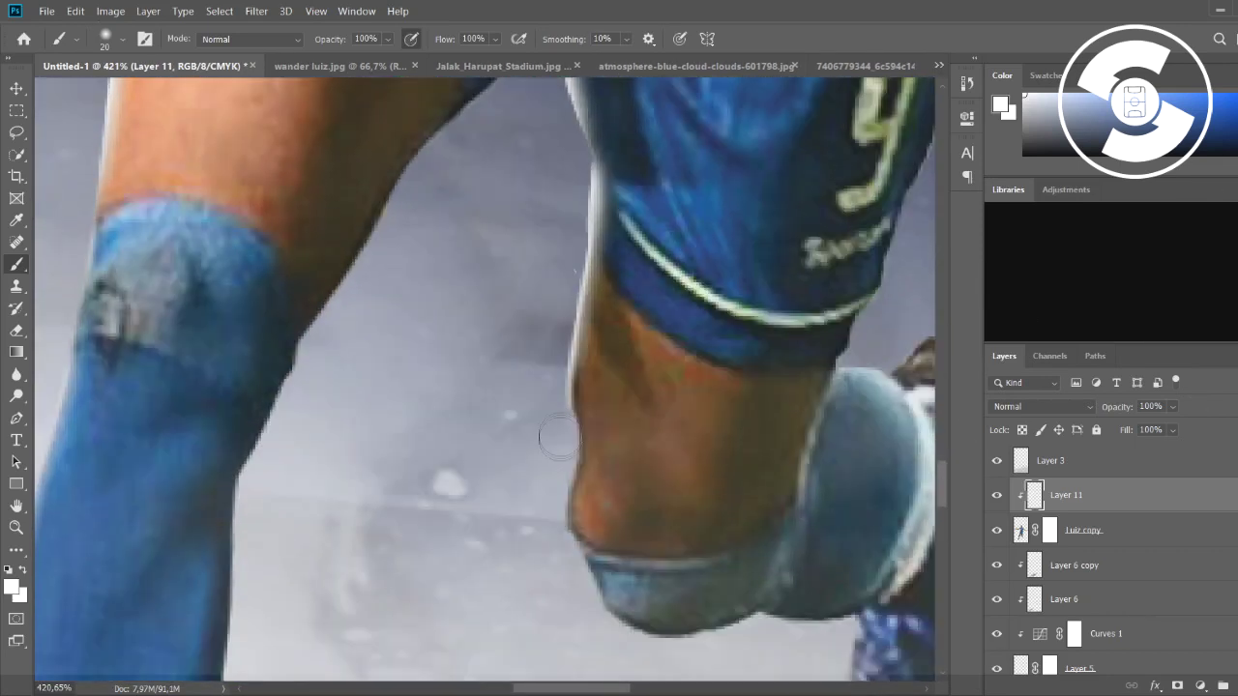
{"action": "scroll", "coordinate": [570, 513], "scroll_direction": "down", "scroll_amount": 1}
{"action": "scroll", "coordinate": [571, 512], "scroll_direction": "up", "scroll_amount": 2}
{"action": "scroll", "coordinate": [580, 464], "scroll_direction": "up", "scroll_amount": 1}
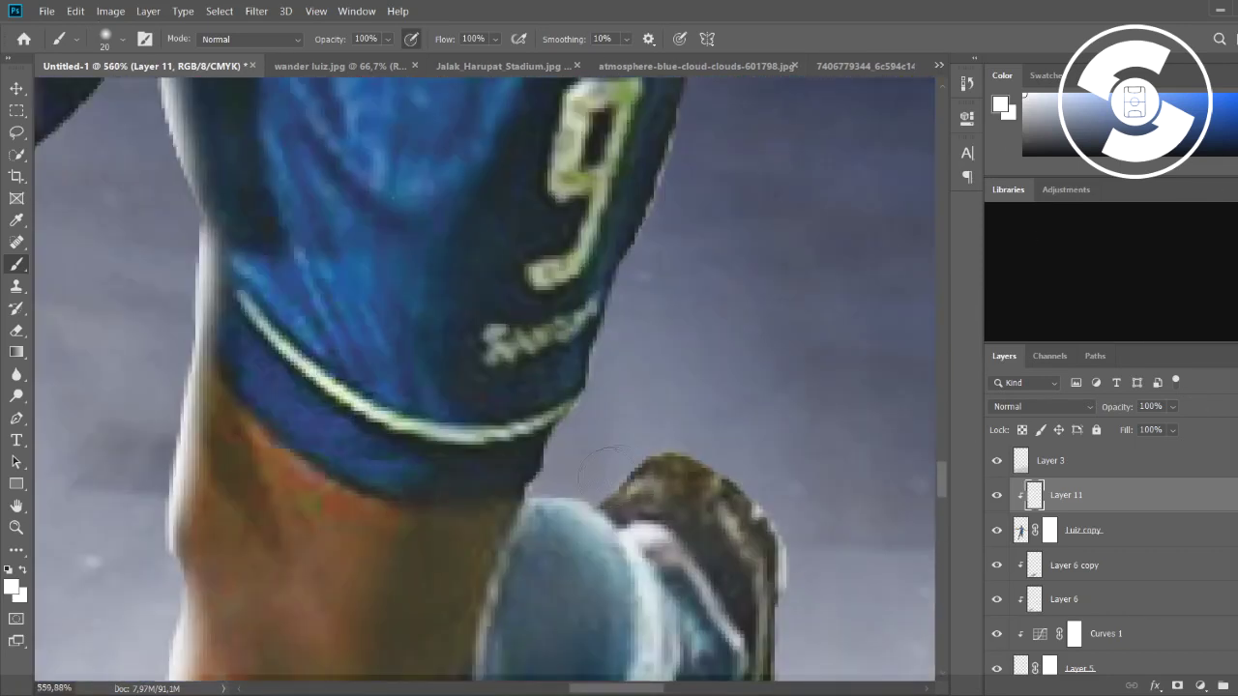
{"action": "scroll", "coordinate": [639, 333], "scroll_direction": "down", "scroll_amount": 3}
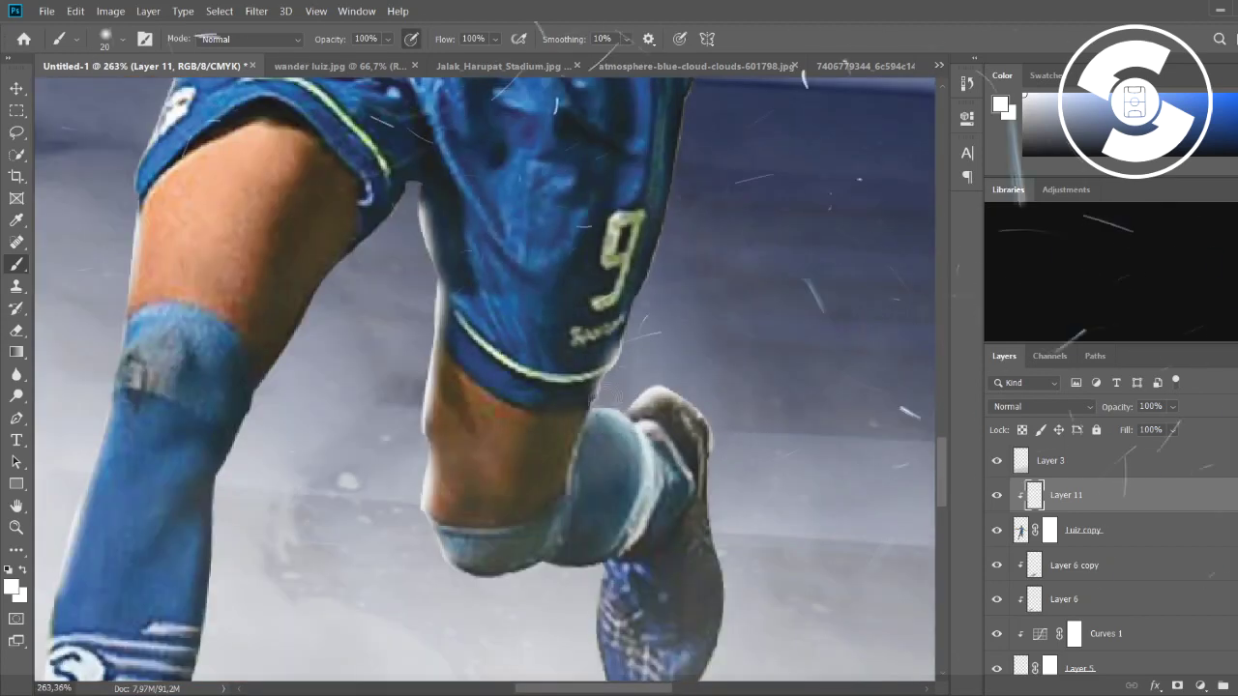
{"action": "scroll", "coordinate": [730, 498], "scroll_direction": "down", "scroll_amount": 1}
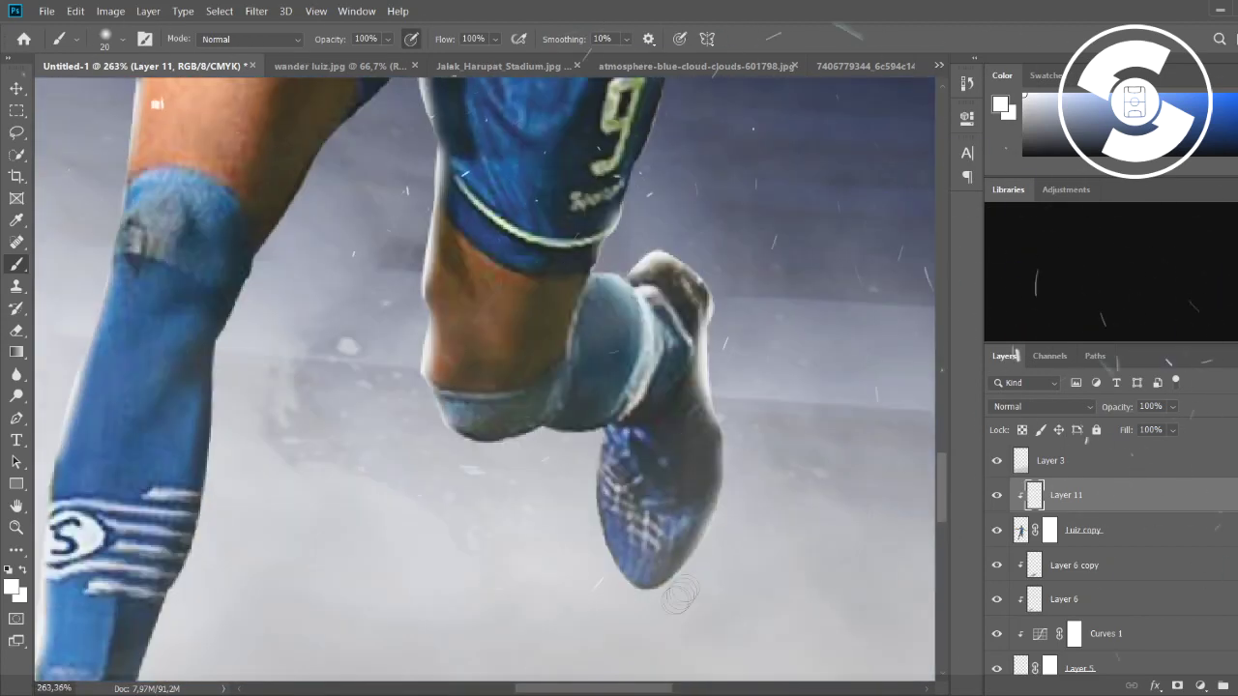
{"action": "scroll", "coordinate": [736, 506], "scroll_direction": "down", "scroll_amount": 1}
{"action": "scroll", "coordinate": [736, 506], "scroll_direction": "down", "scroll_amount": 3}
{"action": "scroll", "coordinate": [552, 361], "scroll_direction": "up", "scroll_amount": 5}
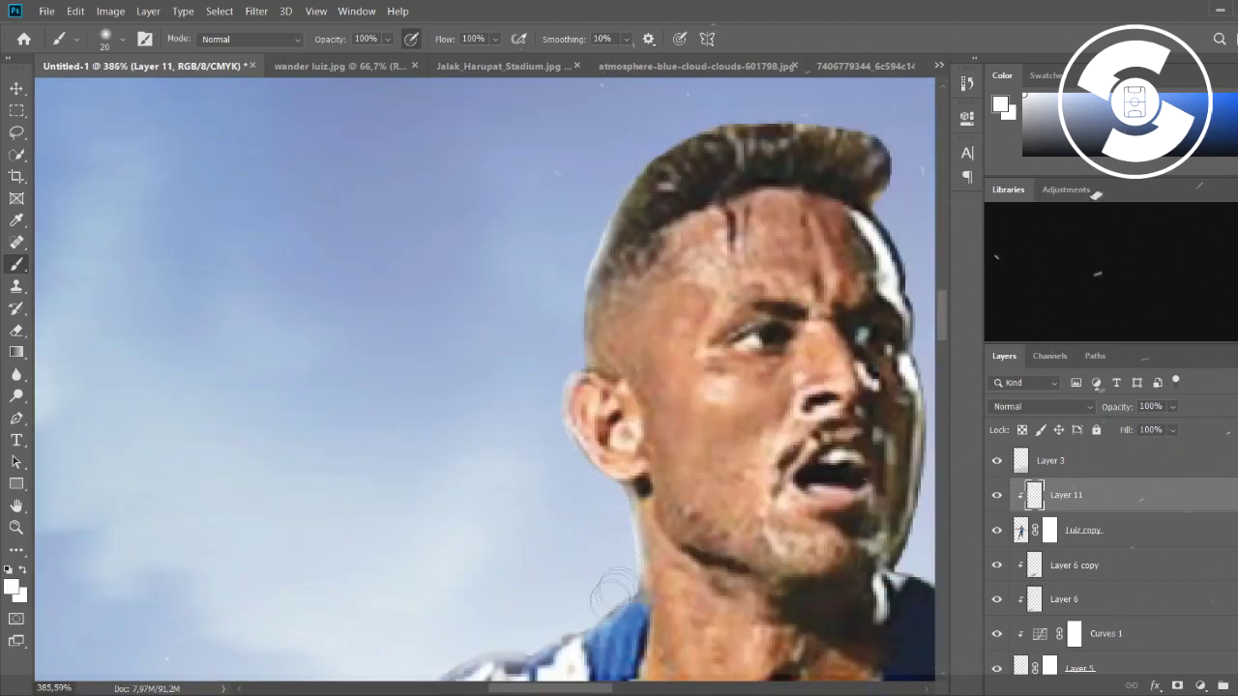
{"action": "scroll", "coordinate": [597, 520], "scroll_direction": "down", "scroll_amount": 1}
{"action": "scroll", "coordinate": [597, 521], "scroll_direction": "down", "scroll_amount": 4}
{"action": "scroll", "coordinate": [597, 520], "scroll_direction": "down", "scroll_amount": 2}
{"action": "scroll", "coordinate": [571, 542], "scroll_direction": "up", "scroll_amount": 7}
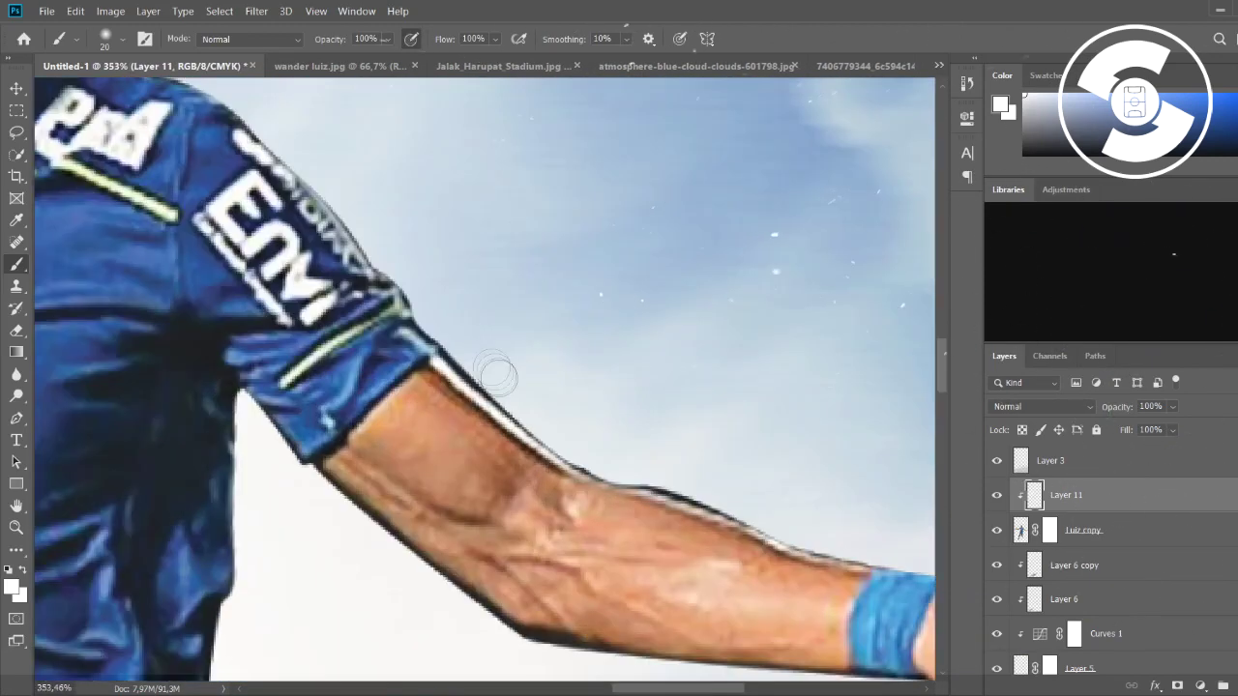
{"action": "scroll", "coordinate": [848, 423], "scroll_direction": "down", "scroll_amount": 2}
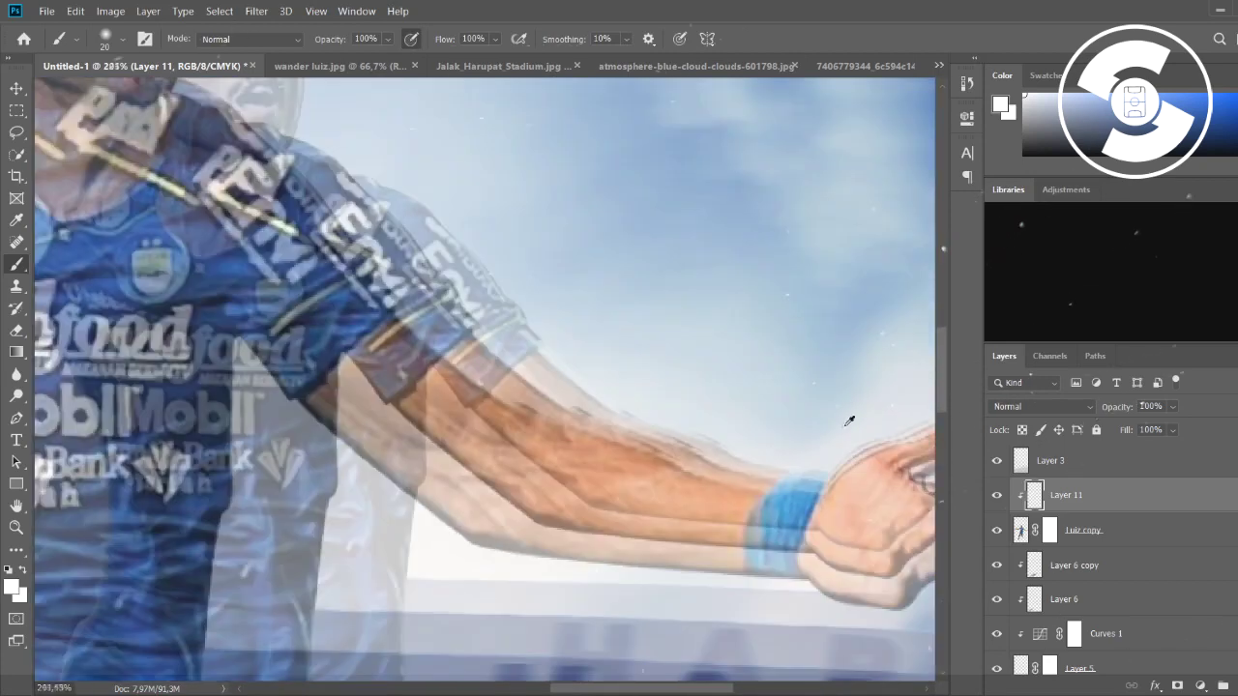
{"action": "scroll", "coordinate": [768, 436], "scroll_direction": "up", "scroll_amount": 3}
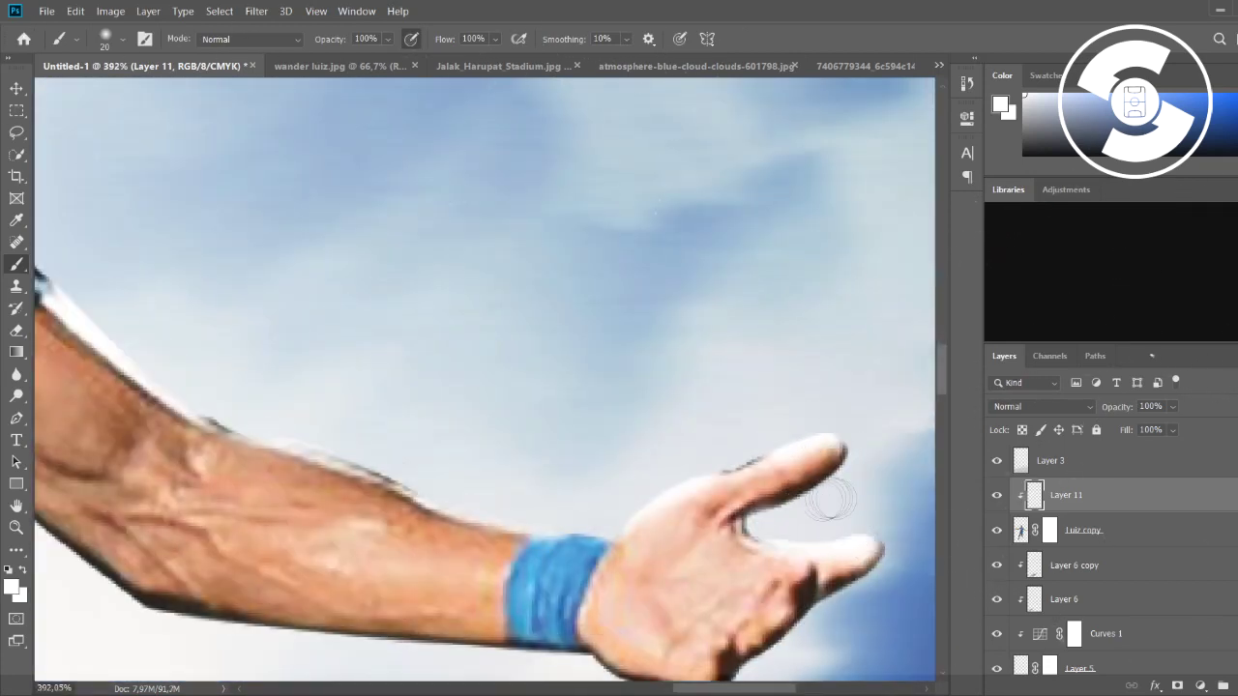
{"action": "scroll", "coordinate": [829, 497], "scroll_direction": "right", "scroll_amount": 1}
{"action": "scroll", "coordinate": [707, 512], "scroll_direction": "down", "scroll_amount": 5}
{"action": "scroll", "coordinate": [707, 513], "scroll_direction": "up", "scroll_amount": 3}
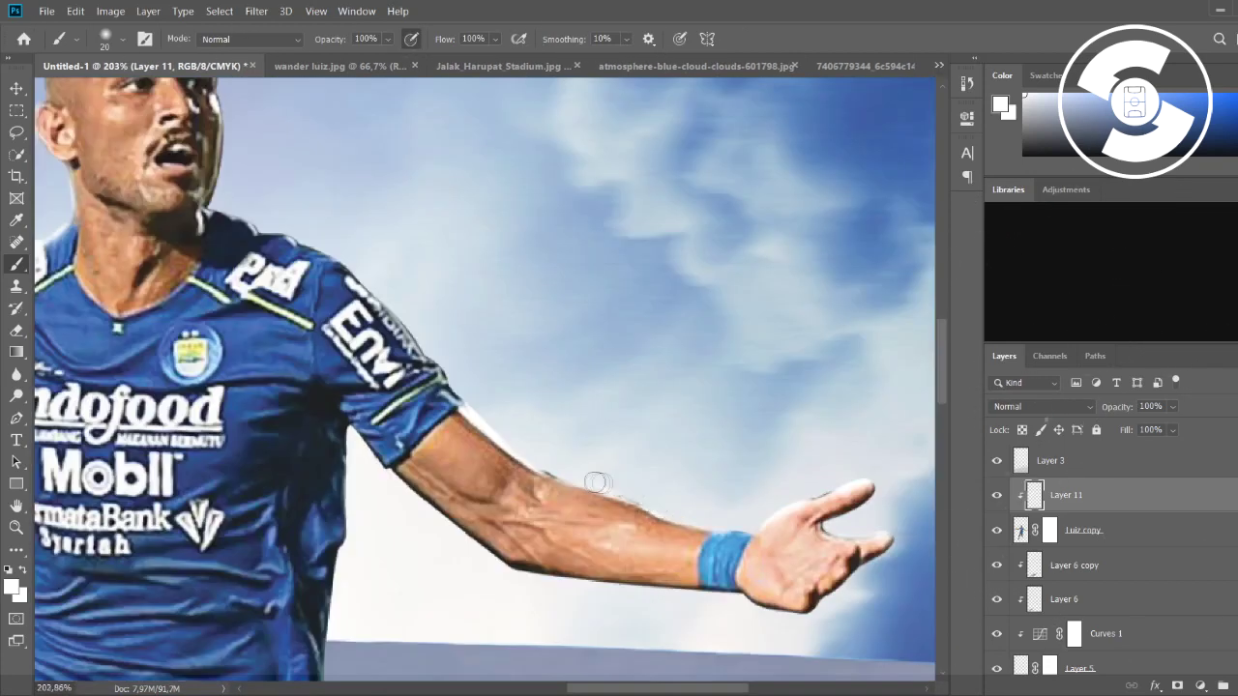
{"action": "scroll", "coordinate": [247, 281], "scroll_direction": "up", "scroll_amount": 1}
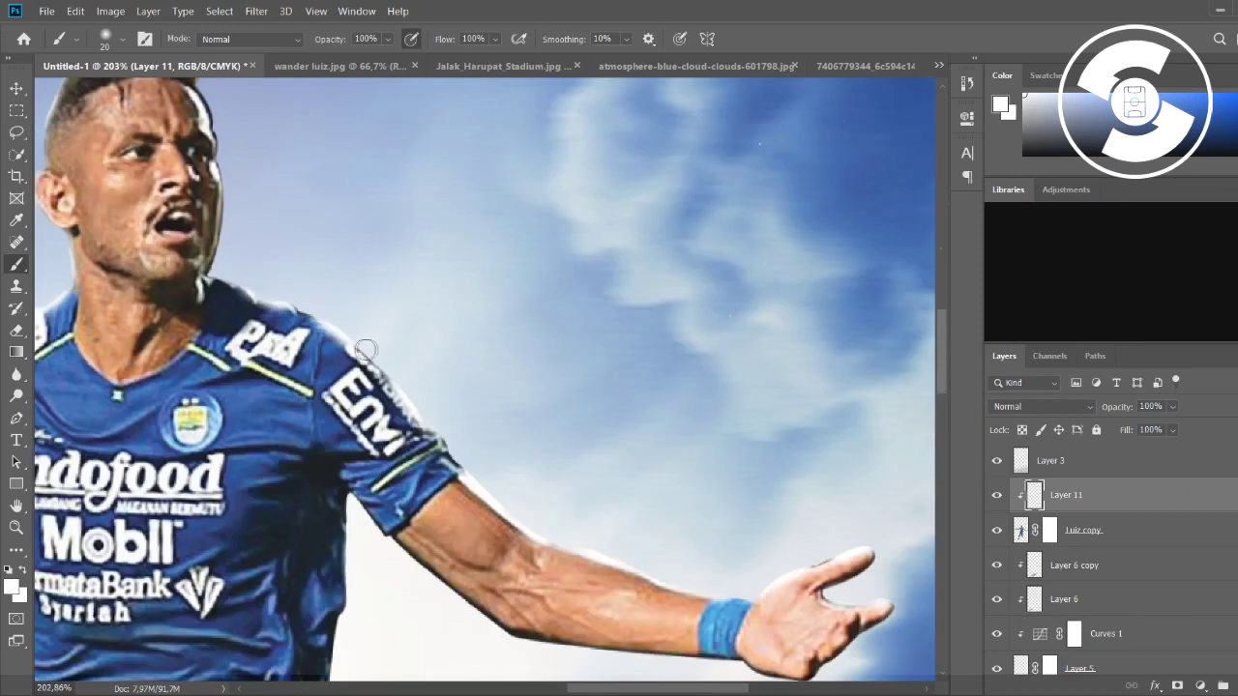
{"action": "scroll", "coordinate": [366, 350], "scroll_direction": "down", "scroll_amount": 4}
{"action": "scroll", "coordinate": [403, 287], "scroll_direction": "up", "scroll_amount": 4}
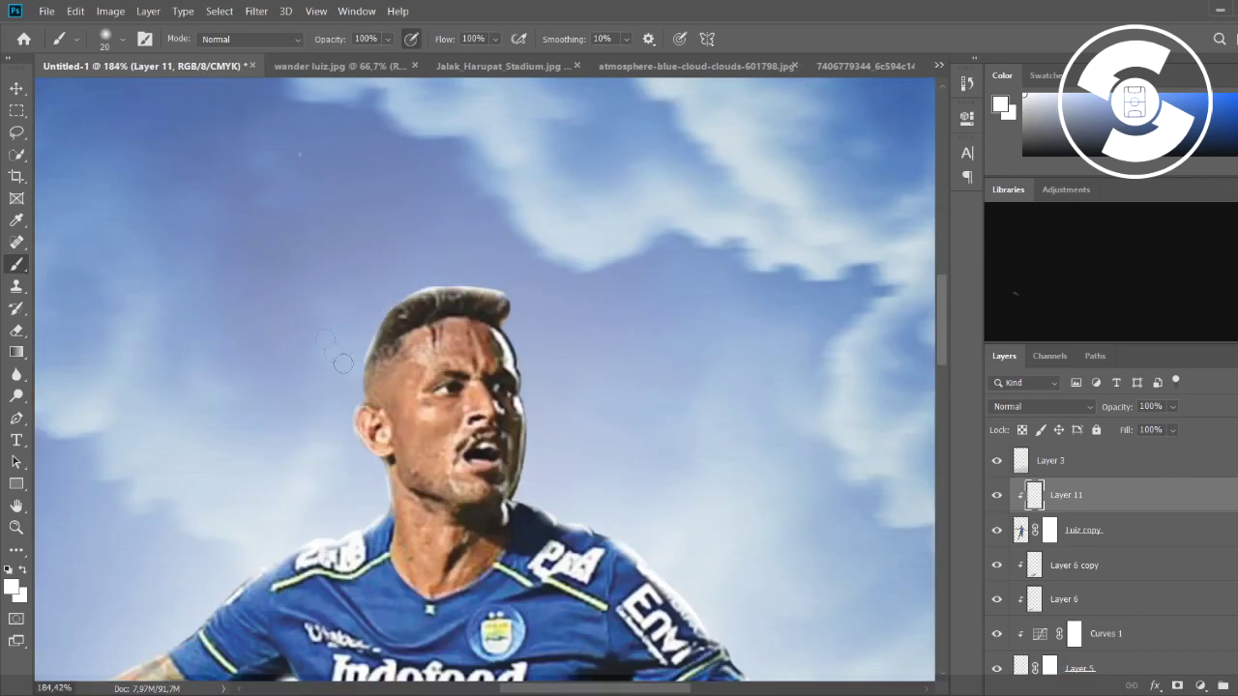
{"action": "scroll", "coordinate": [343, 363], "scroll_direction": "down", "scroll_amount": 5}
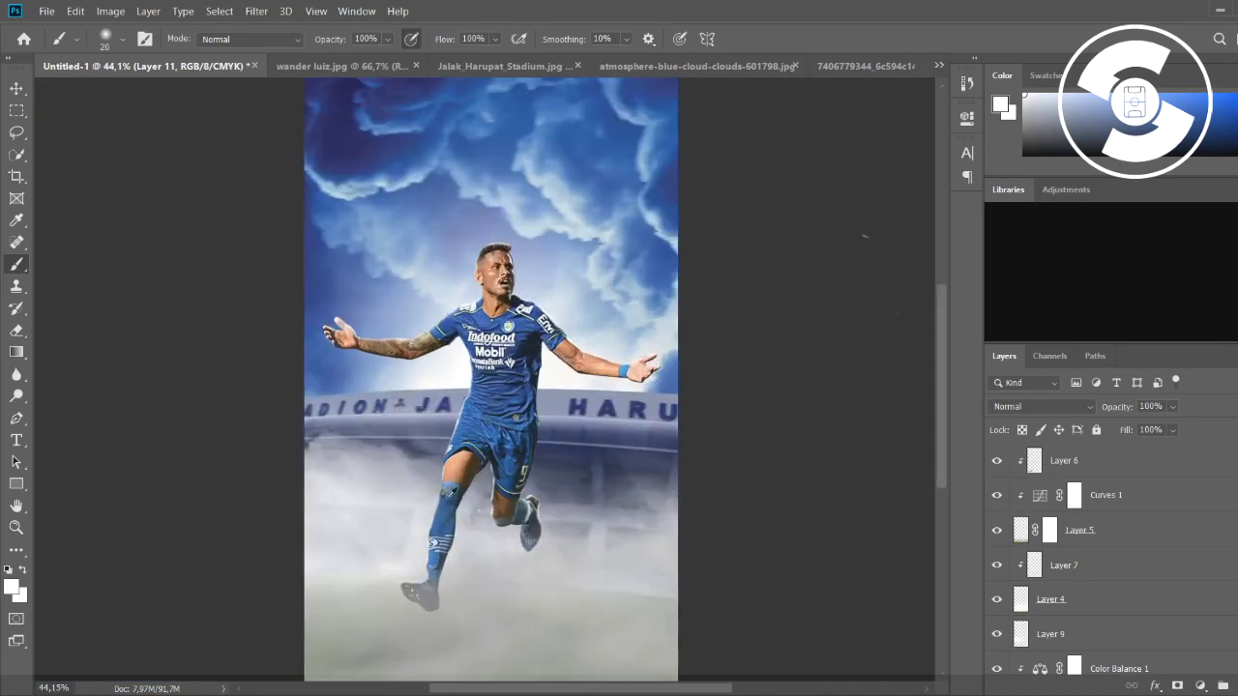
Step: Create Layer 12 clipped above Luiz copy in Soft Light at 76%, with black paint
{"action": "left_click", "coordinate": [1124, 503]}
{"action": "key", "text": "ctrl+shift+alt+n"}
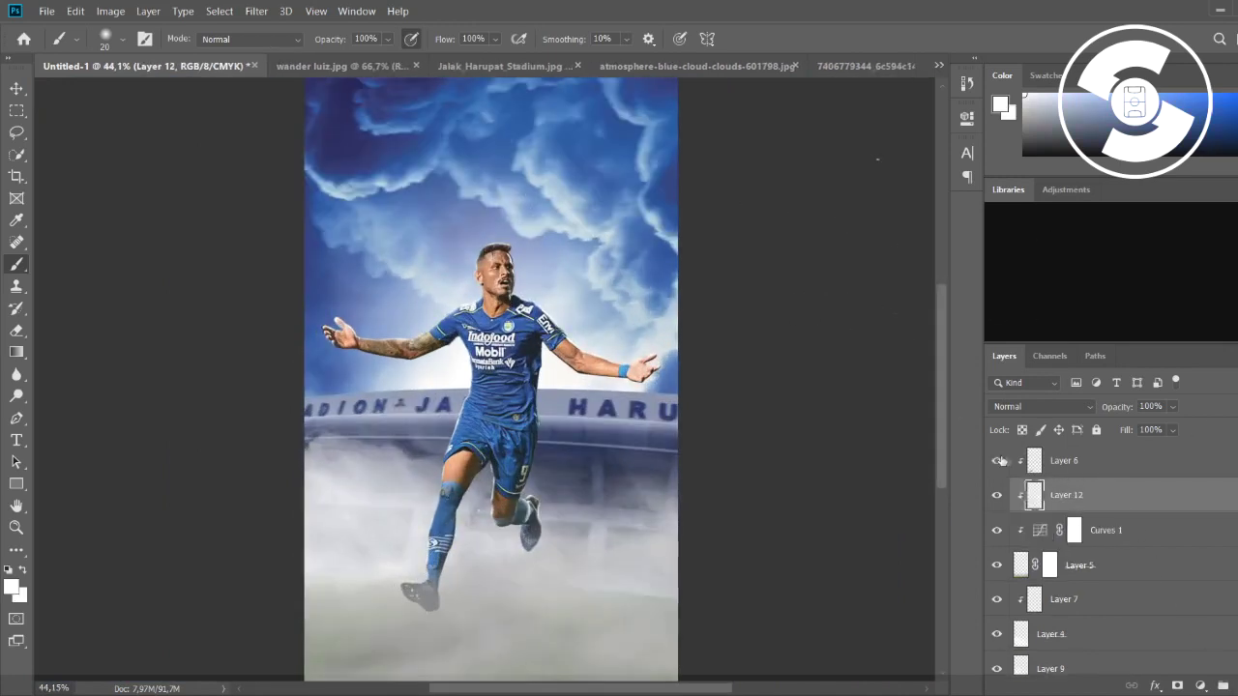
{"action": "scroll", "coordinate": [997, 501], "scroll_direction": "up", "scroll_amount": 3}
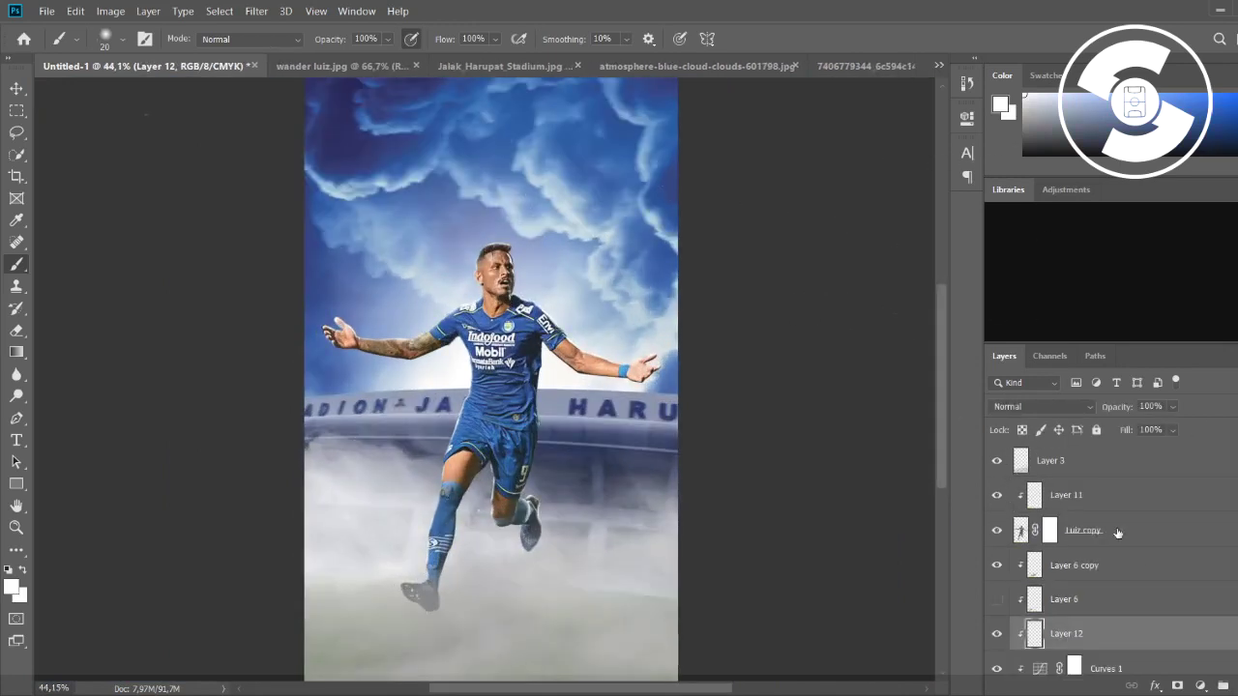
{"action": "left_click", "coordinate": [997, 599]}
{"action": "left_click_drag", "start_coordinate": [1064, 633], "coordinate": [1064, 514]}
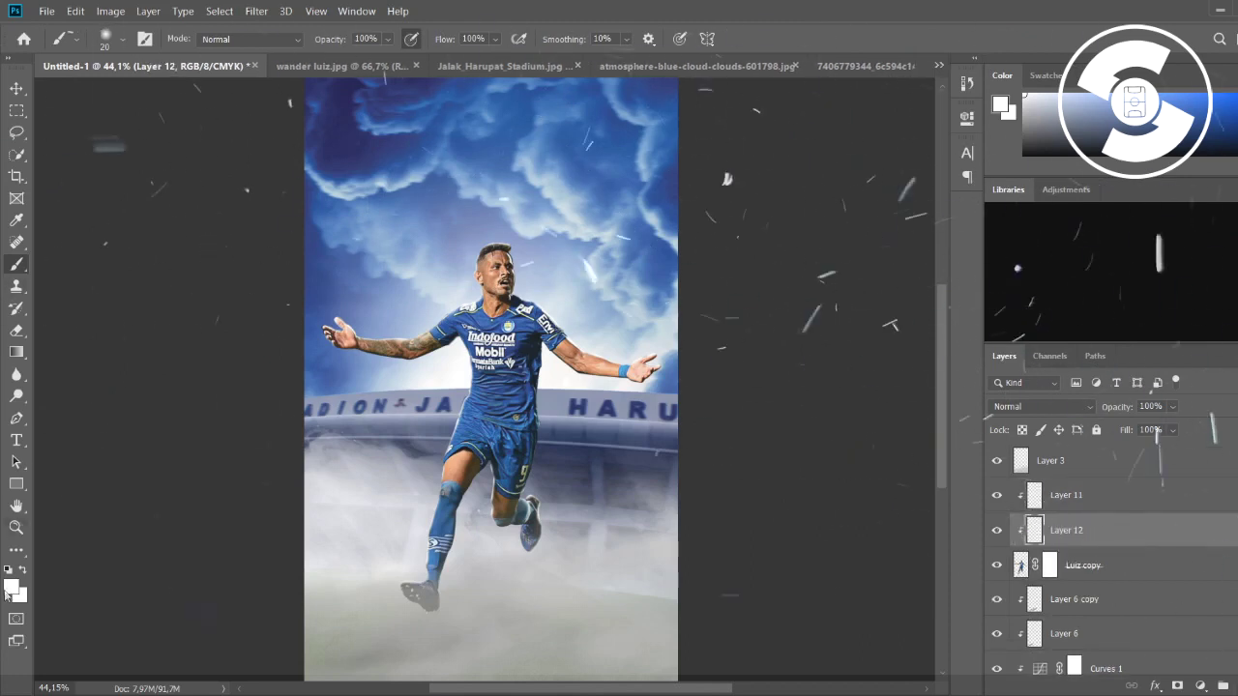
{"action": "key", "text": "d"}
{"action": "key", "text": "bracketright"}
{"action": "key", "text": "bracketright"}
{"action": "key", "text": "bracketright"}
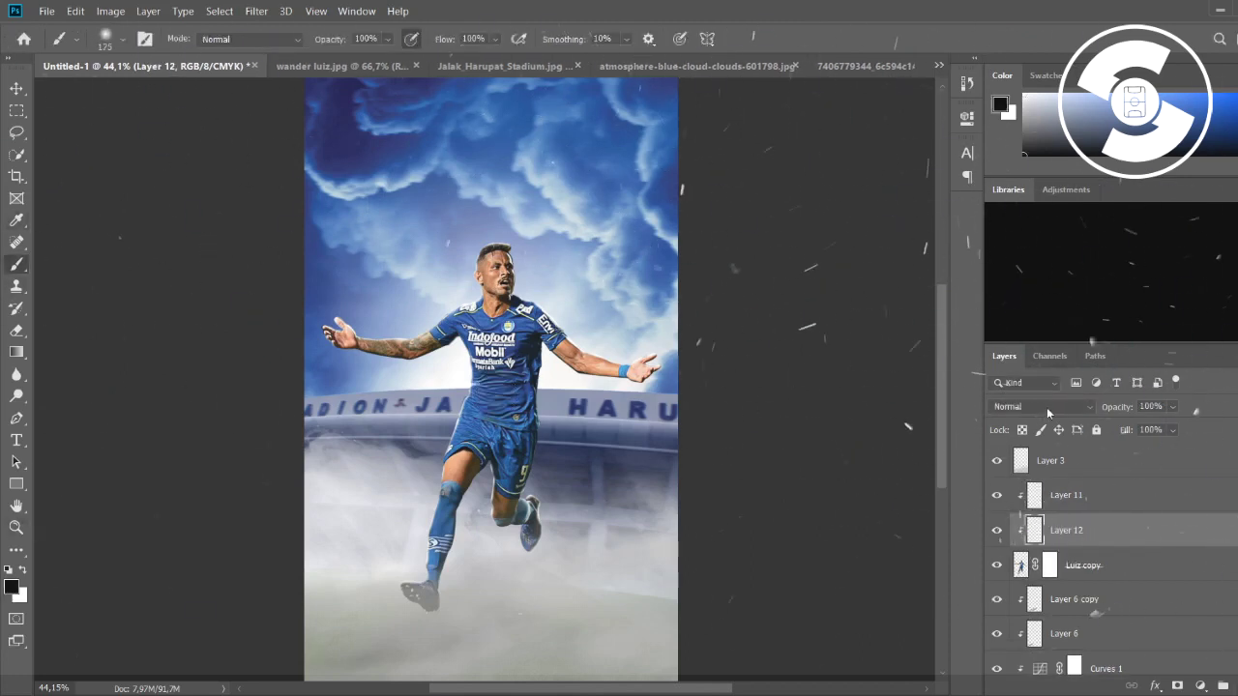
Step: Paint black shading on the boot, lower leg and right side of the shirt
{"action": "scroll", "coordinate": [1047, 407], "scroll_direction": "down", "scroll_amount": 13}
{"action": "scroll", "coordinate": [546, 537], "scroll_direction": "up", "scroll_amount": 10}
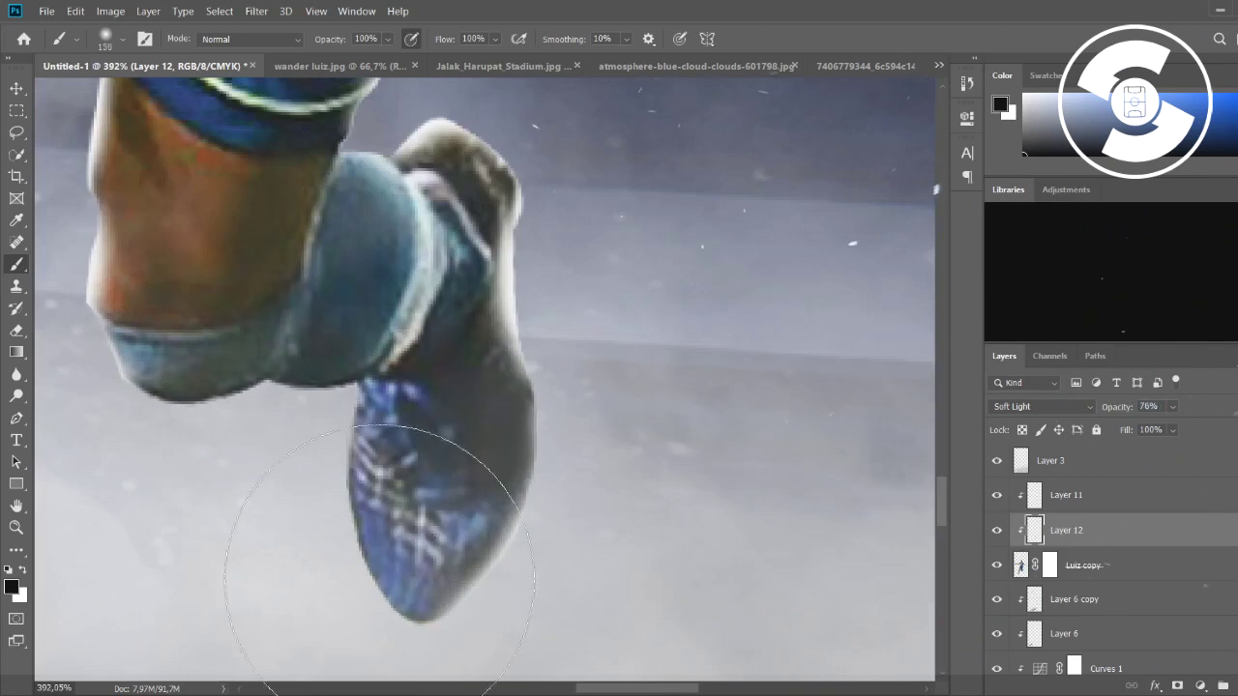
{"action": "key", "text": "bracketleft"}
{"action": "key", "text": "bracketleft"}
{"action": "key", "text": "bracketleft"}
{"action": "mouse_move", "coordinate": [379, 580]}
{"action": "left_mouse_down"}
{"action": "mouse_move", "coordinate": [358, 387]}
{"action": "mouse_move", "coordinate": [207, 221]}
{"action": "left_mouse_up"}
{"action": "scroll", "coordinate": [236, 471], "scroll_direction": "down", "scroll_amount": 3}
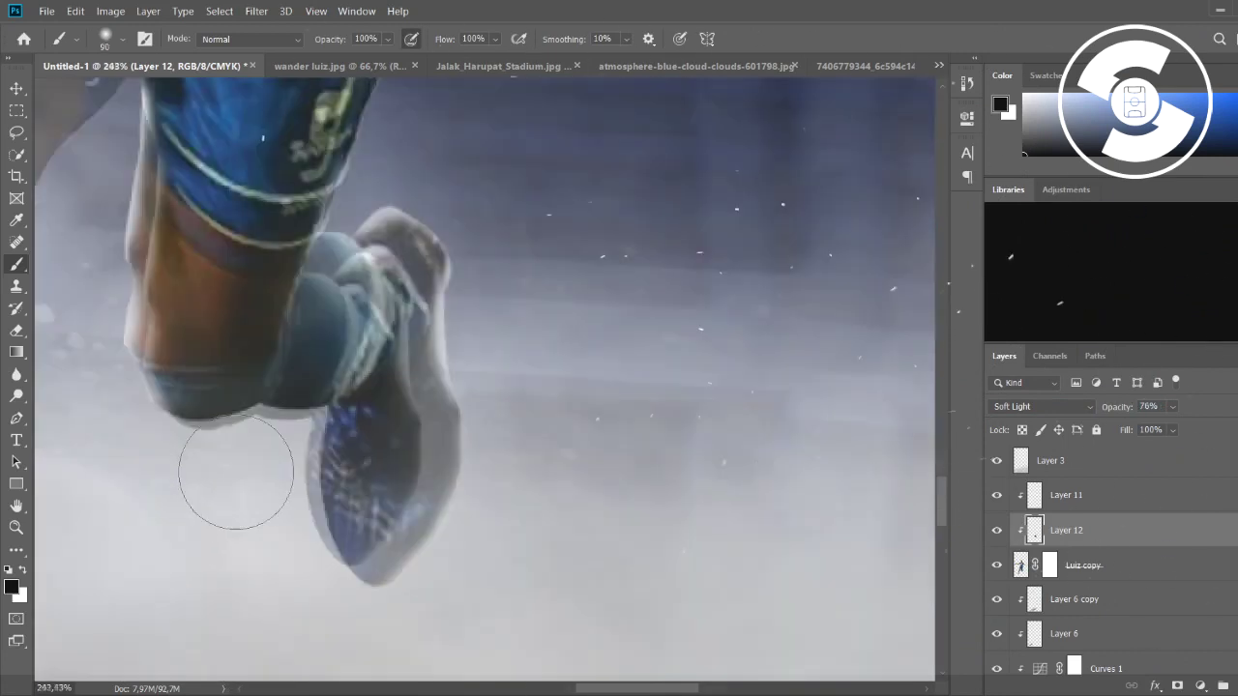
{"action": "scroll", "coordinate": [236, 471], "scroll_direction": "down", "scroll_amount": 5}
{"action": "scroll", "coordinate": [169, 362], "scroll_direction": "down", "scroll_amount": 2}
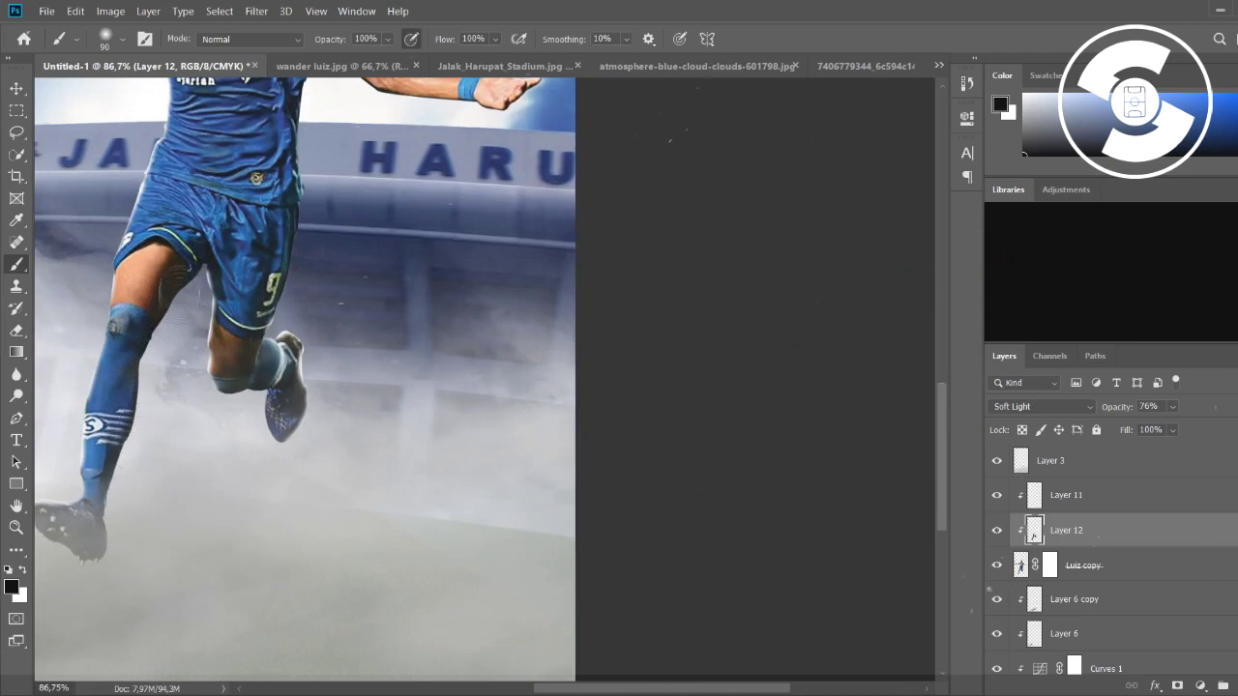
{"action": "scroll", "coordinate": [169, 363], "scroll_direction": "up", "scroll_amount": 3}
{"action": "left_click_drag", "start_coordinate": [241, 407], "coordinate": [295, 222]}
{"action": "left_click_drag", "start_coordinate": [295, 271], "coordinate": [269, 513]}
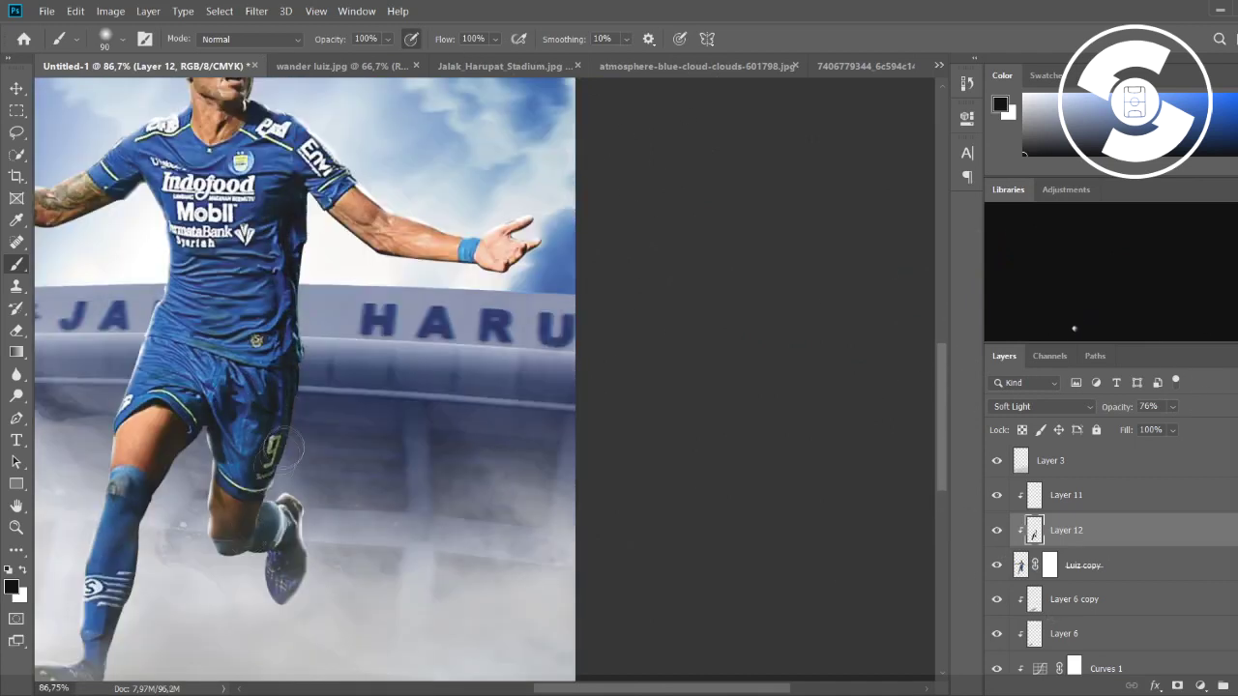
Step: Shade the forearm near the blue wristband, then fit the poster in the window
{"action": "scroll", "coordinate": [283, 446], "scroll_direction": "up", "scroll_amount": 2}
{"action": "scroll", "coordinate": [306, 375], "scroll_direction": "up", "scroll_amount": 2}
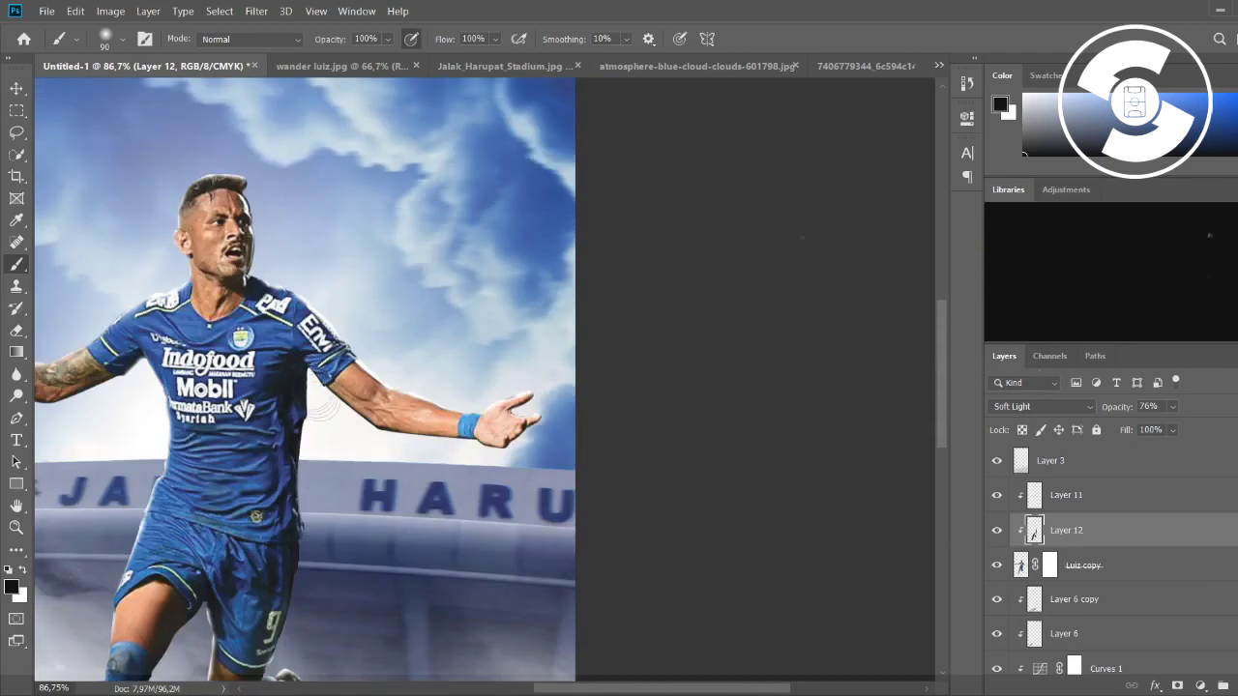
{"action": "scroll", "coordinate": [56, 377], "scroll_direction": "up", "scroll_amount": 2, "text": "alt"}
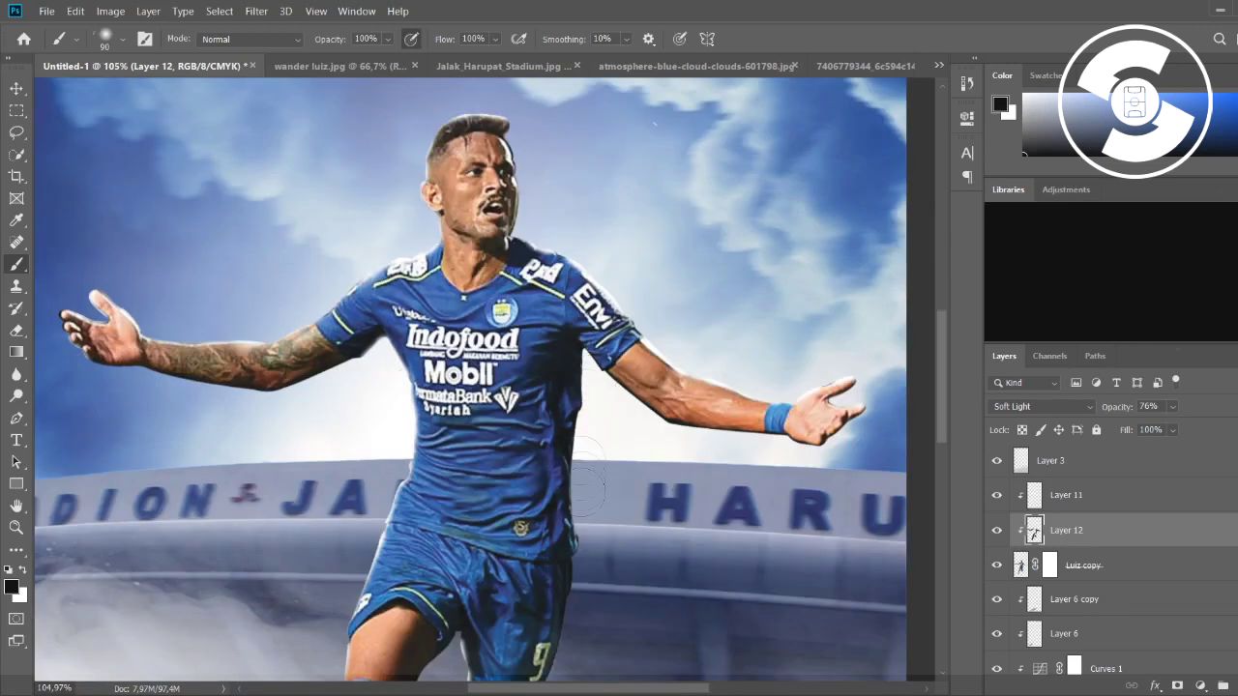
{"action": "key", "text": "bracketright"}
{"action": "key", "text": "bracketright"}
{"action": "key", "text": "bracketright"}
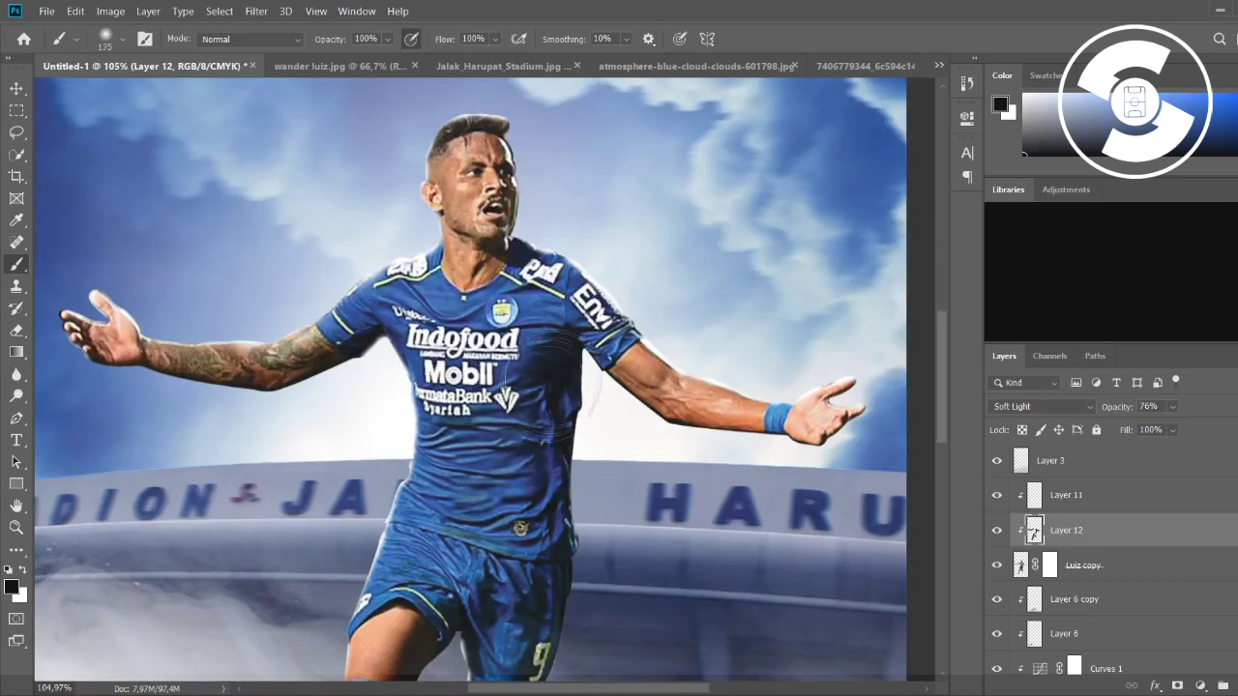
{"action": "scroll", "coordinate": [536, 551], "scroll_direction": "down", "scroll_amount": 1}
{"action": "scroll", "coordinate": [534, 556], "scroll_direction": "up", "scroll_amount": 3}
{"action": "key", "text": "bracketleft"}
{"action": "key", "text": "bracketleft"}
{"action": "key", "text": "bracketleft"}
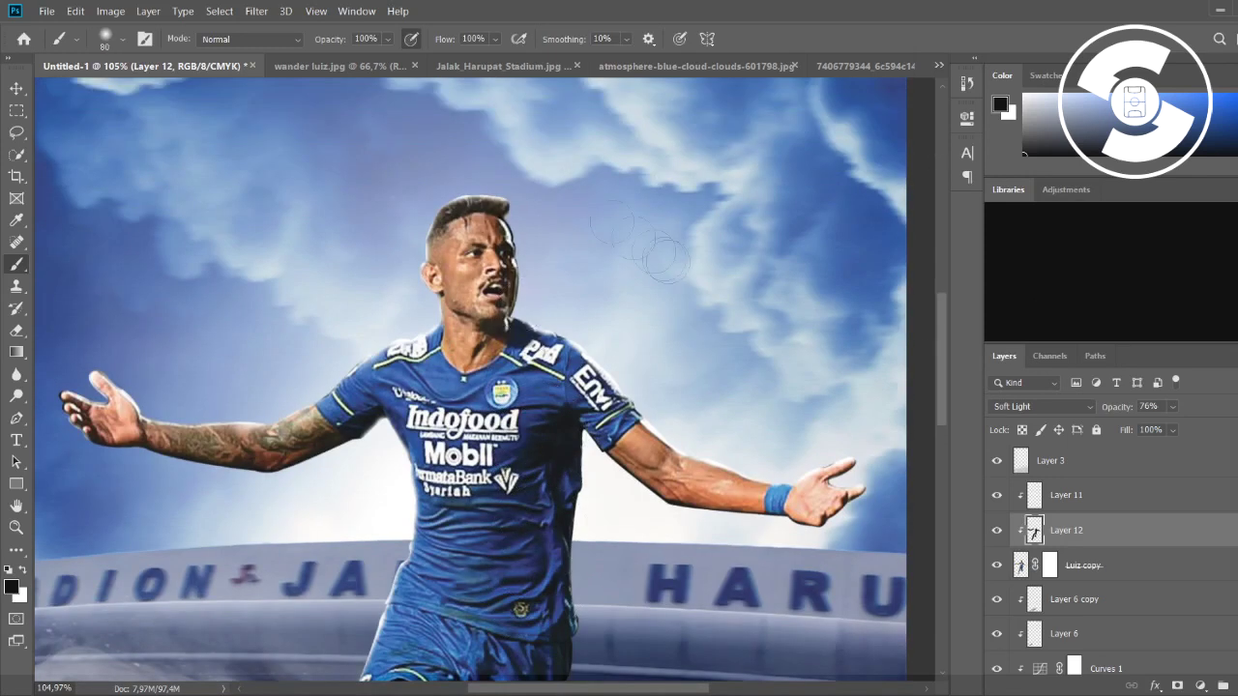
{"action": "left_click_drag", "start_coordinate": [638, 454], "coordinate": [694, 488]}
{"action": "key", "text": "ctrl+0"}
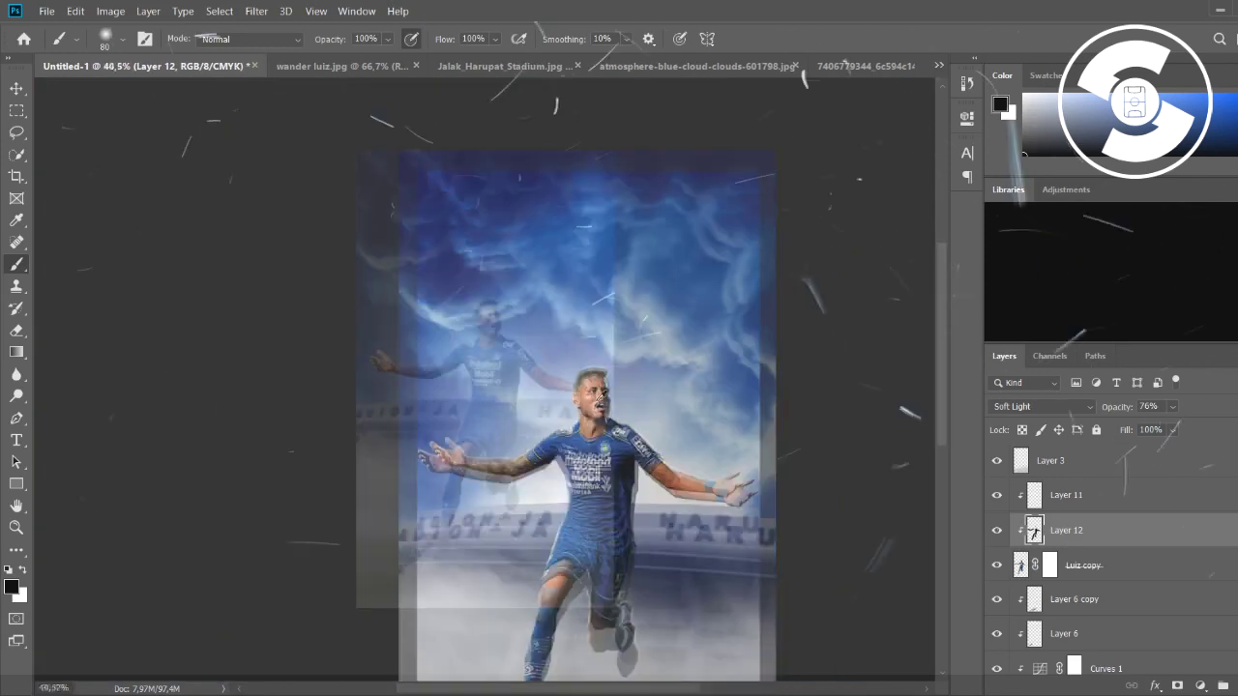
Step: Select Layer 11 and switch to a 50-px eraser
{"action": "scroll", "coordinate": [542, 503], "scroll_direction": "up", "scroll_amount": 6}
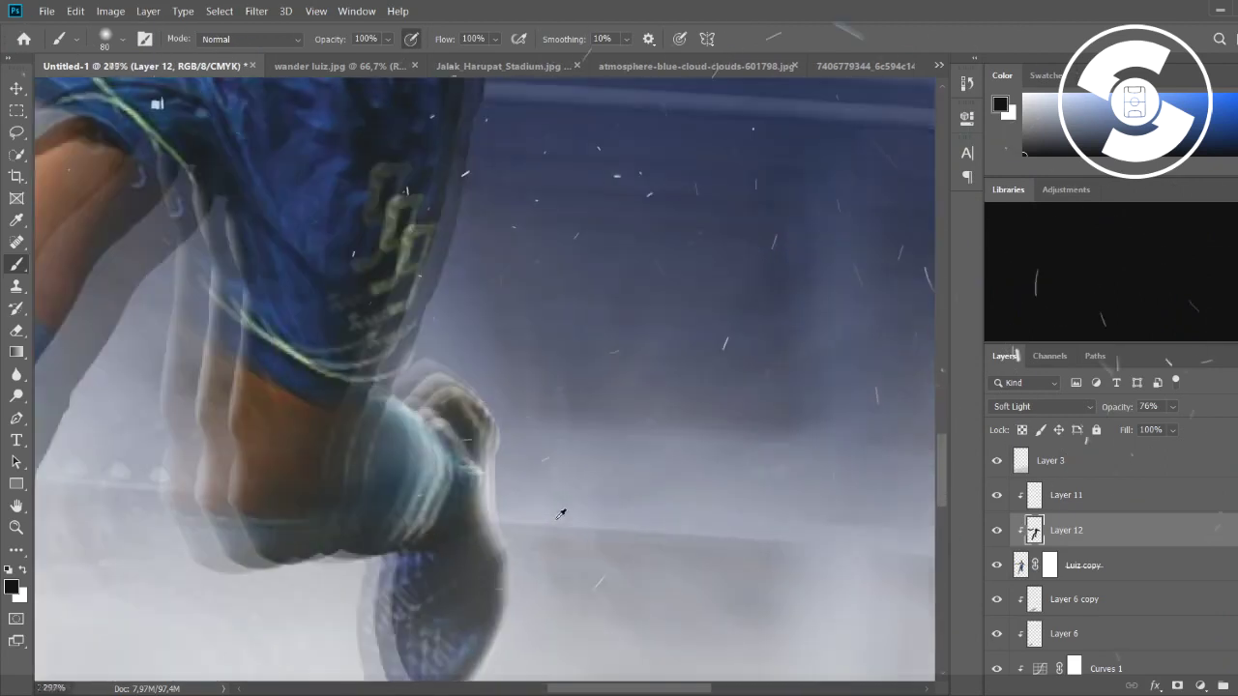
{"action": "left_click", "coordinate": [1066, 494]}
{"action": "key", "text": "g"}
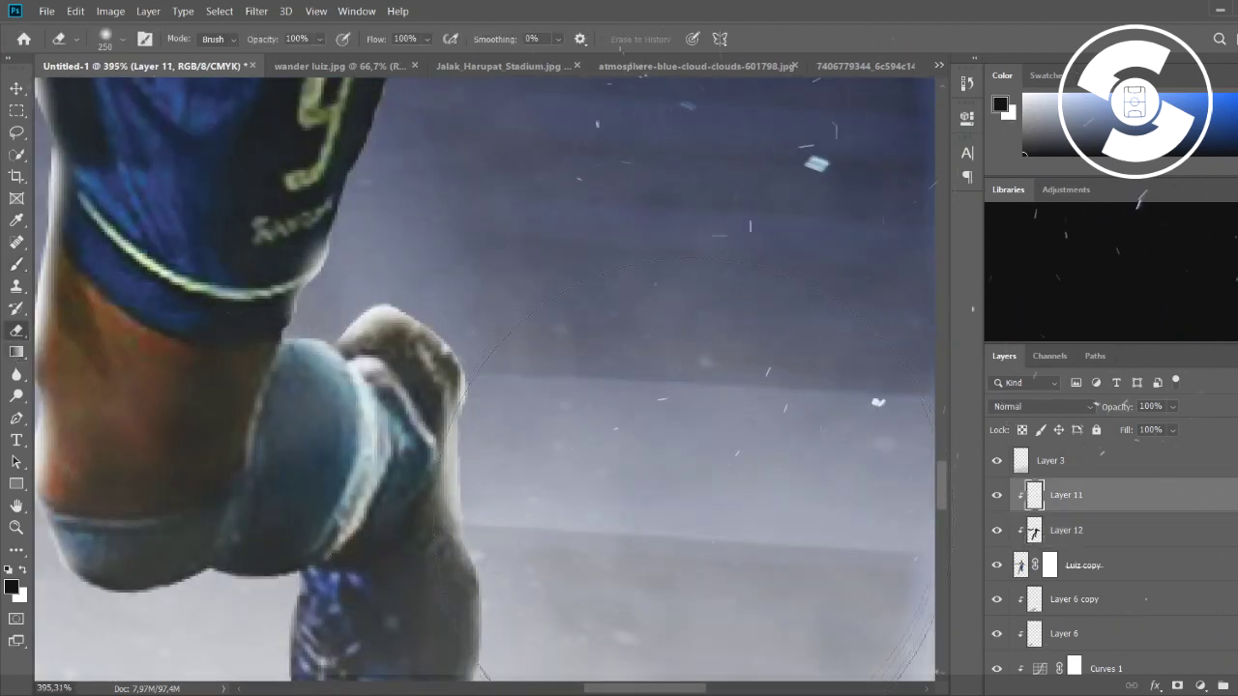
{"action": "key", "text": "e"}
{"action": "key", "text": "bracketleft"}
{"action": "key", "text": "bracketleft"}
{"action": "key", "text": "bracketleft"}
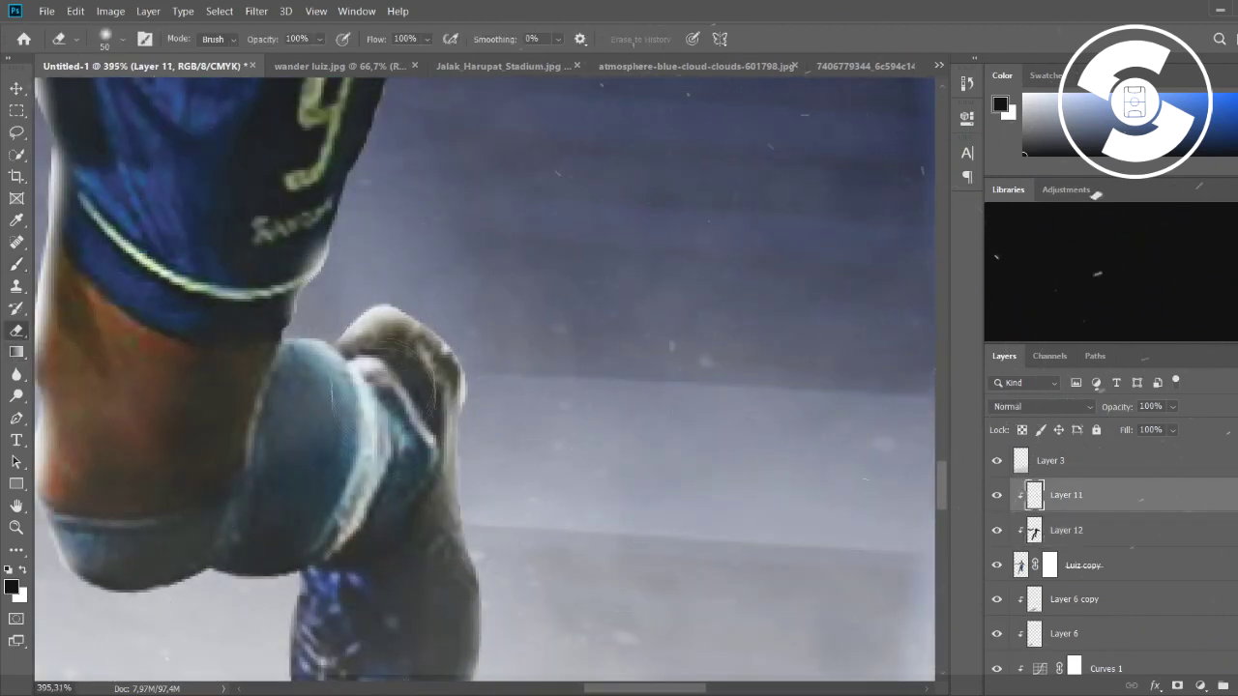
{"action": "scroll", "coordinate": [406, 464], "scroll_direction": "down", "scroll_amount": 10}
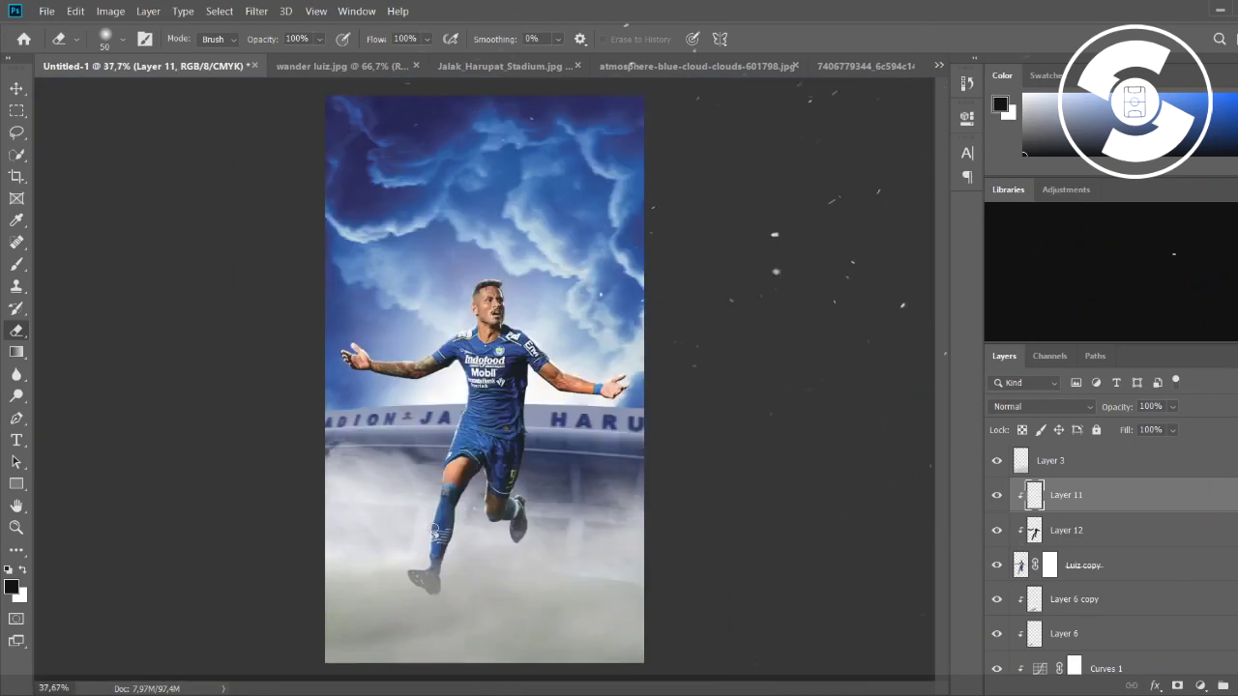
Step: Paint black on the Awan Black & White mask with a 1900 px soft brush, keeping the centre sky blue
{"action": "scroll", "coordinate": [1105, 537], "scroll_direction": "down", "scroll_amount": 5}
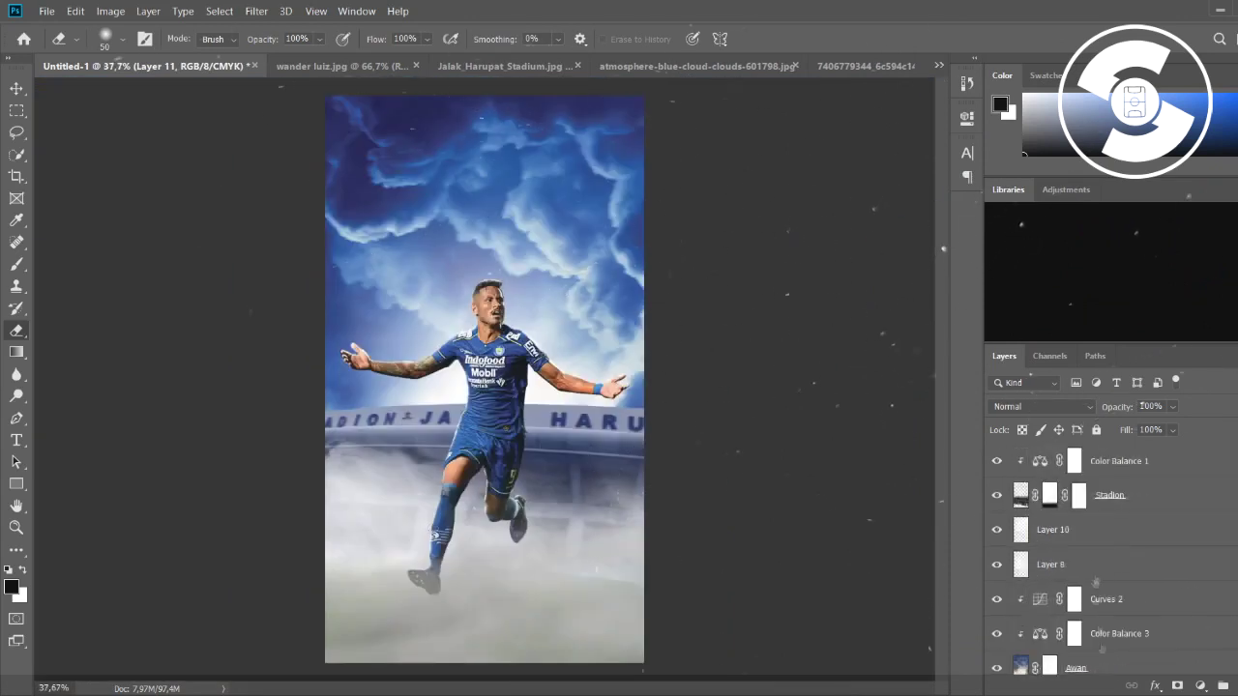
{"action": "left_click", "coordinate": [1076, 587]}
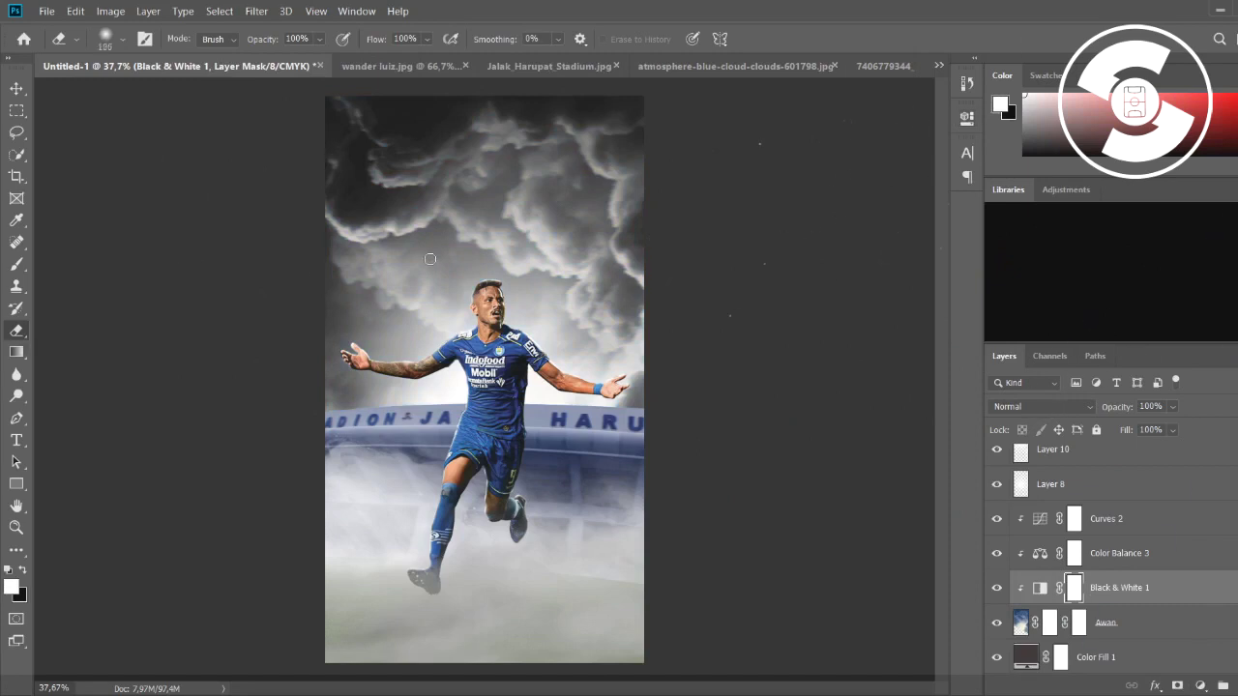
{"action": "left_click", "coordinate": [484, 213]}
{"action": "key", "text": "bracketright"}
{"action": "key", "text": "bracketright"}
{"action": "key", "text": "bracketright"}
{"action": "left_click_drag", "start_coordinate": [479, 386], "coordinate": [455, 386]}
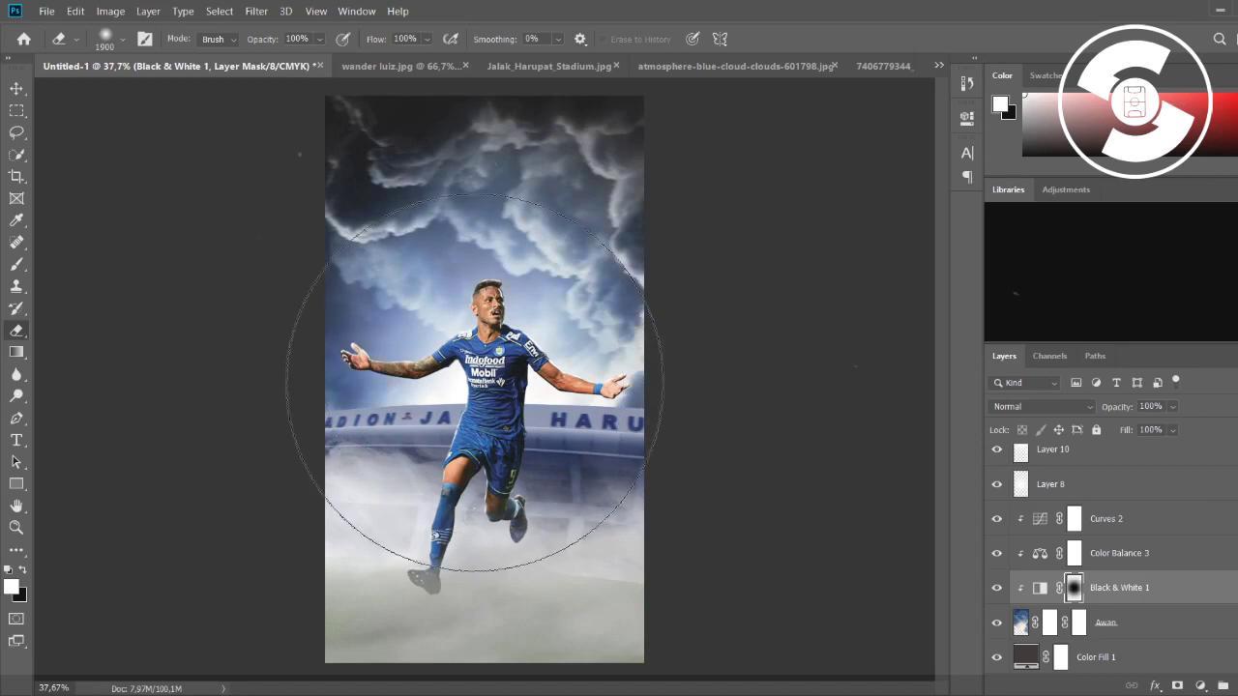
{"action": "key", "text": "ctrl+minus"}
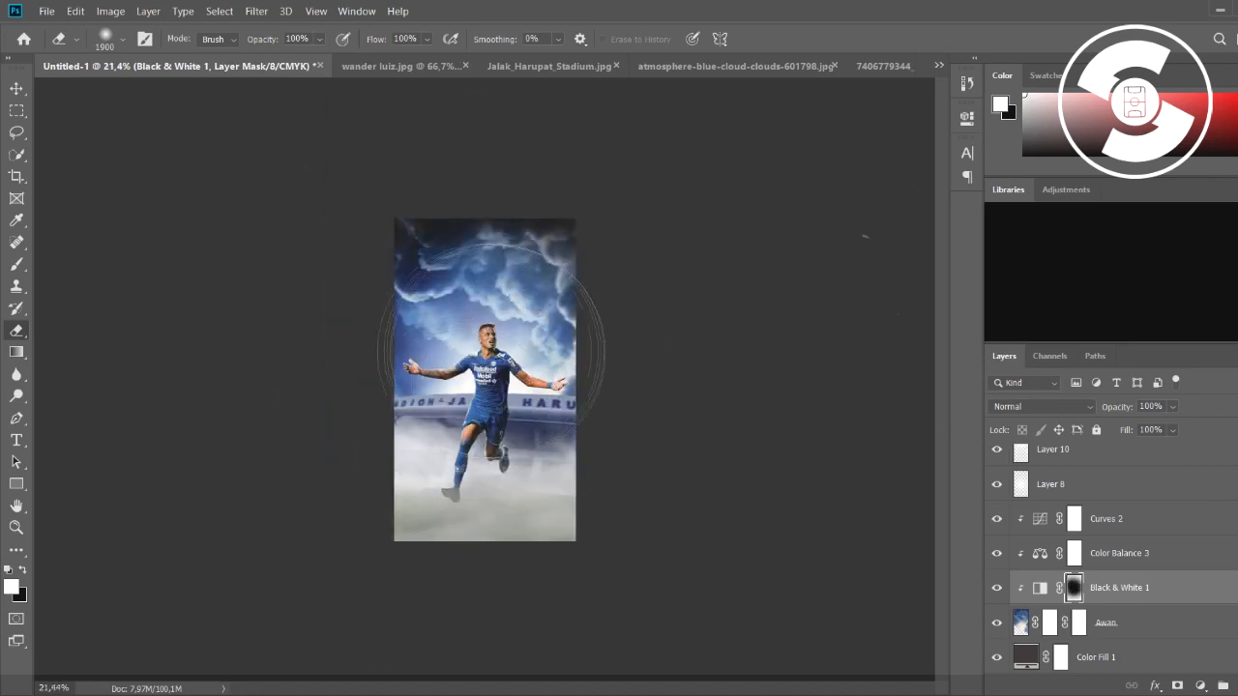
{"action": "key", "text": "ctrl+plus"}
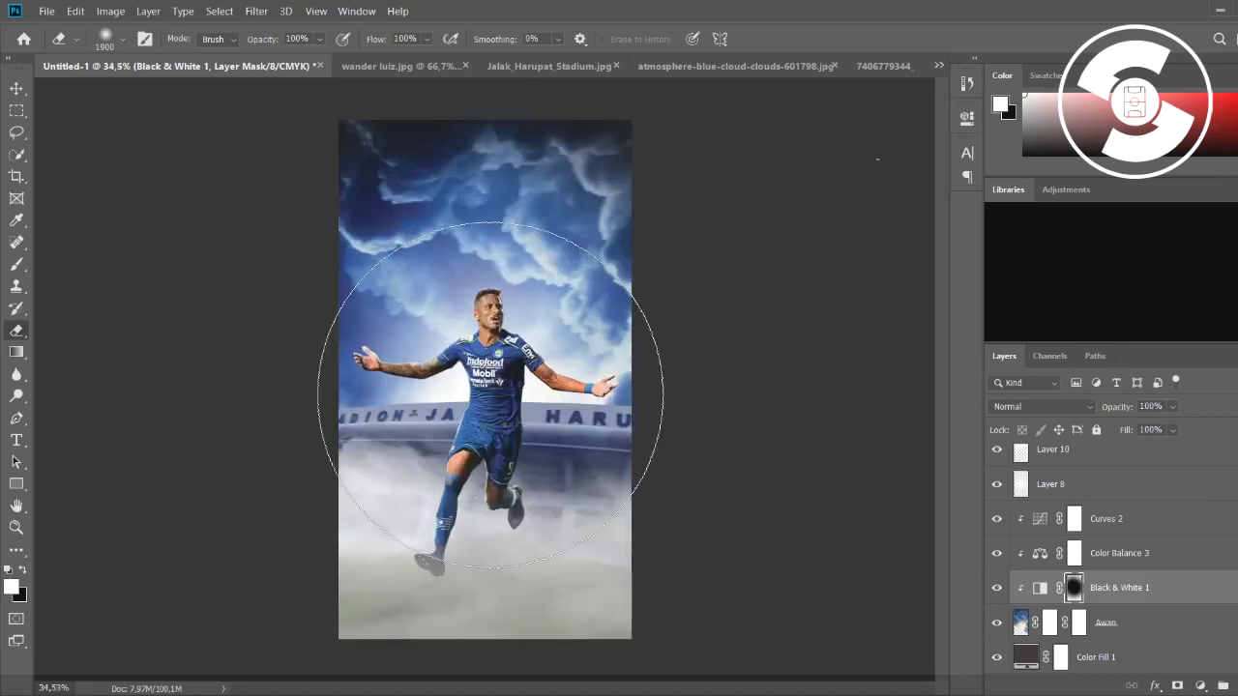
Step: Switch to the Move tool and select the Stadion layer
{"action": "key", "text": "v"}
{"action": "scroll", "coordinate": [1103, 576], "scroll_direction": "down", "scroll_amount": 2}
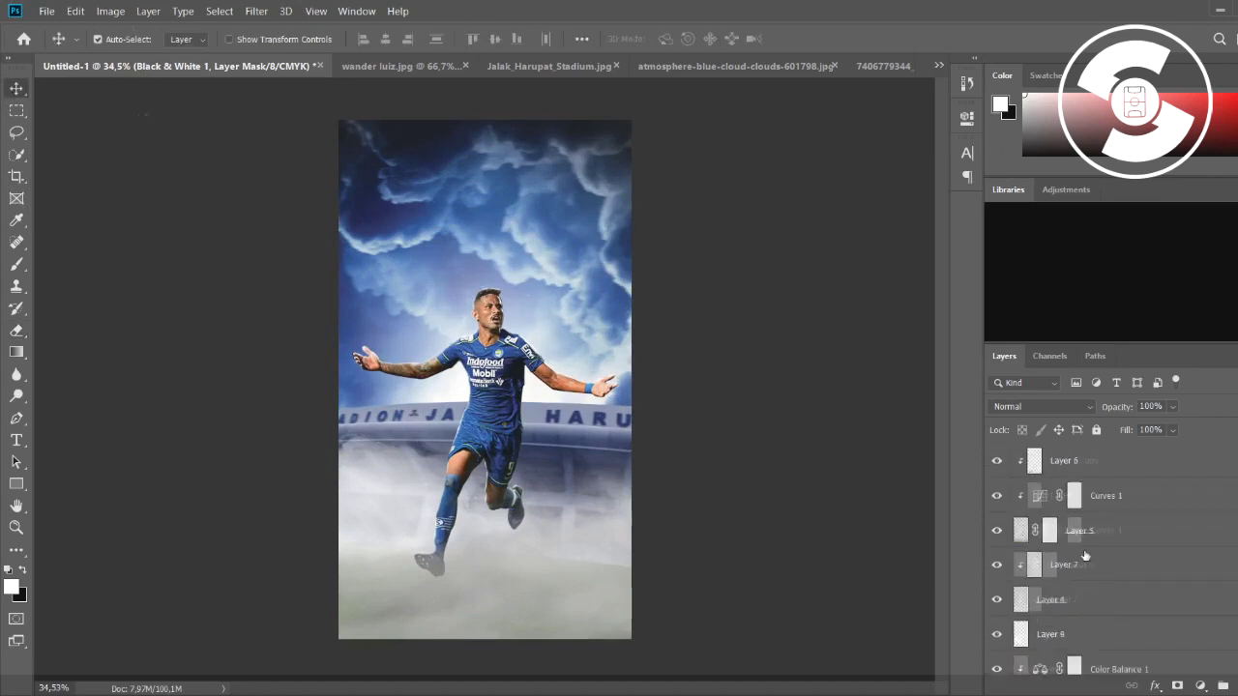
{"action": "scroll", "coordinate": [1102, 576], "scroll_direction": "up", "scroll_amount": 3}
{"action": "left_click", "coordinate": [1109, 483]}
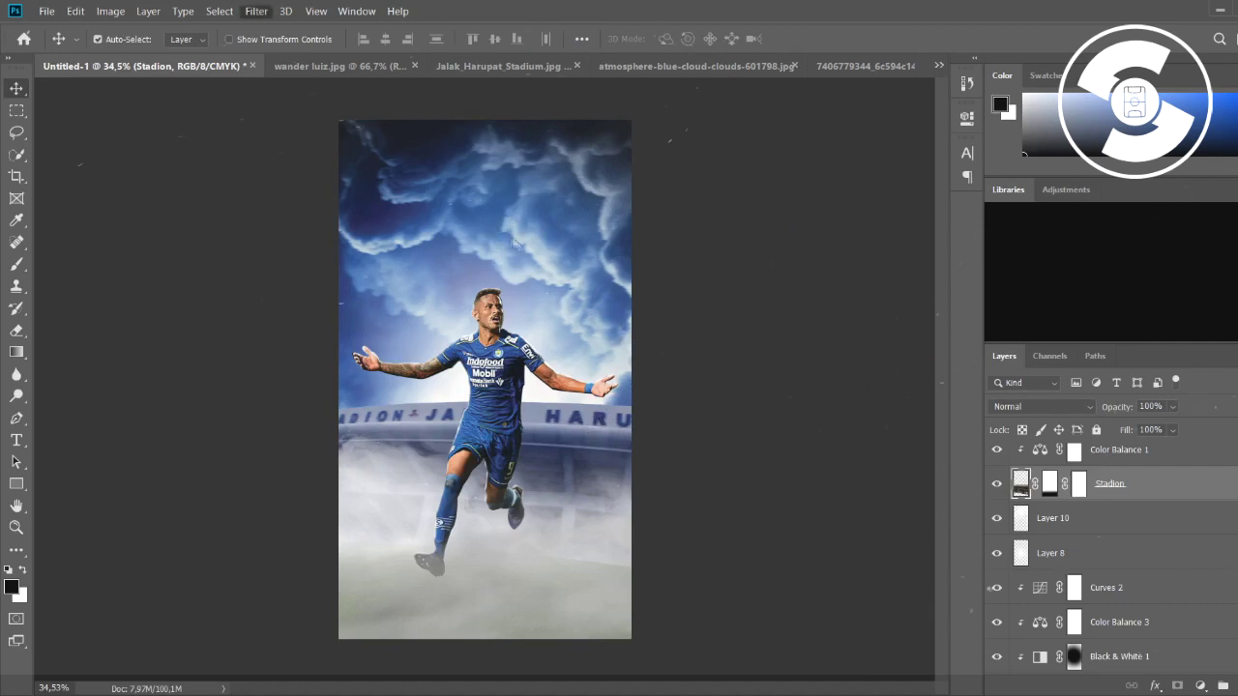
Step: Show Layer 4's fog again, select Layer 9, and ready a soft brush of about 1800 px
{"action": "key", "text": "space"}
{"action": "left_click", "coordinate": [580, 193]}
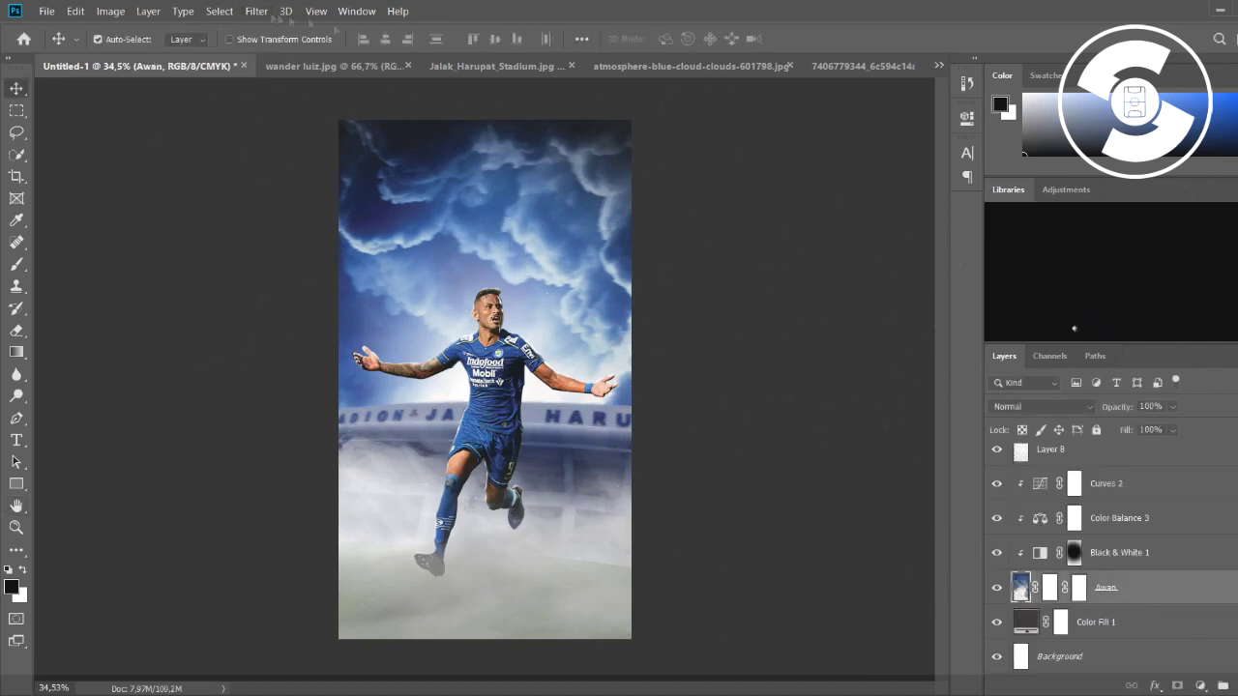
{"action": "key", "text": "space"}
{"action": "left_click", "coordinate": [184, 227]}
{"action": "key", "text": "e"}
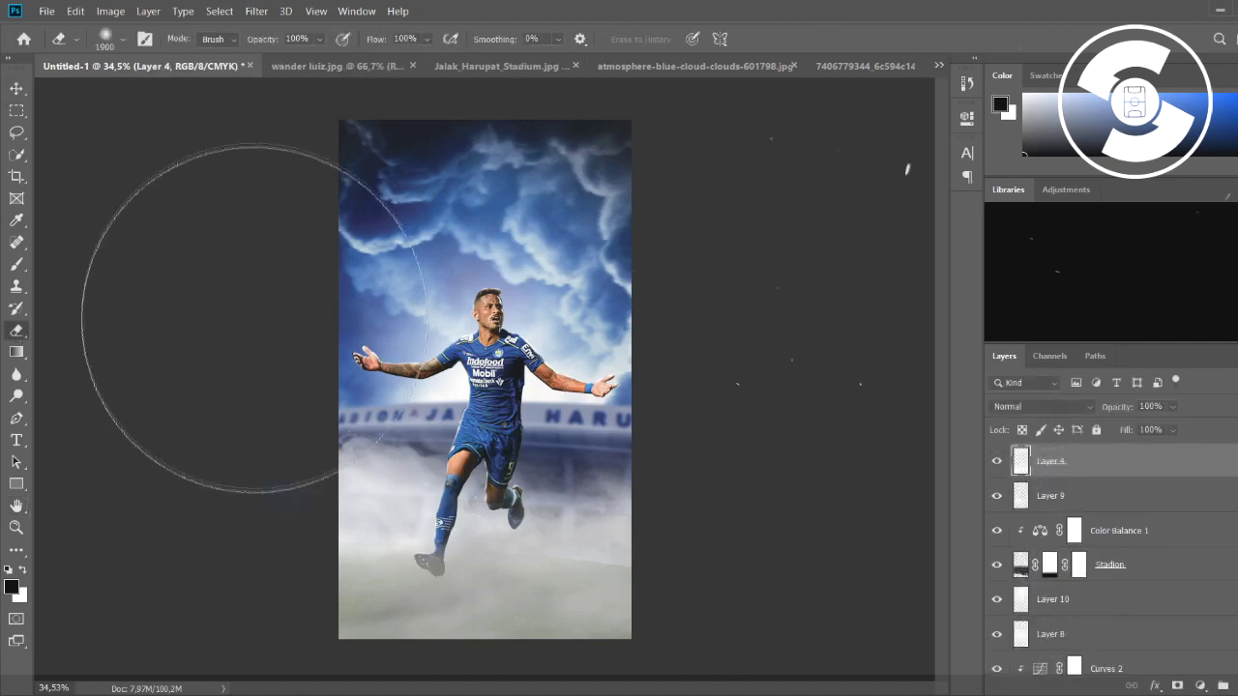
{"action": "left_click", "coordinate": [997, 461]}
{"action": "left_click", "coordinate": [997, 461]}
{"action": "left_click", "coordinate": [1054, 495]}
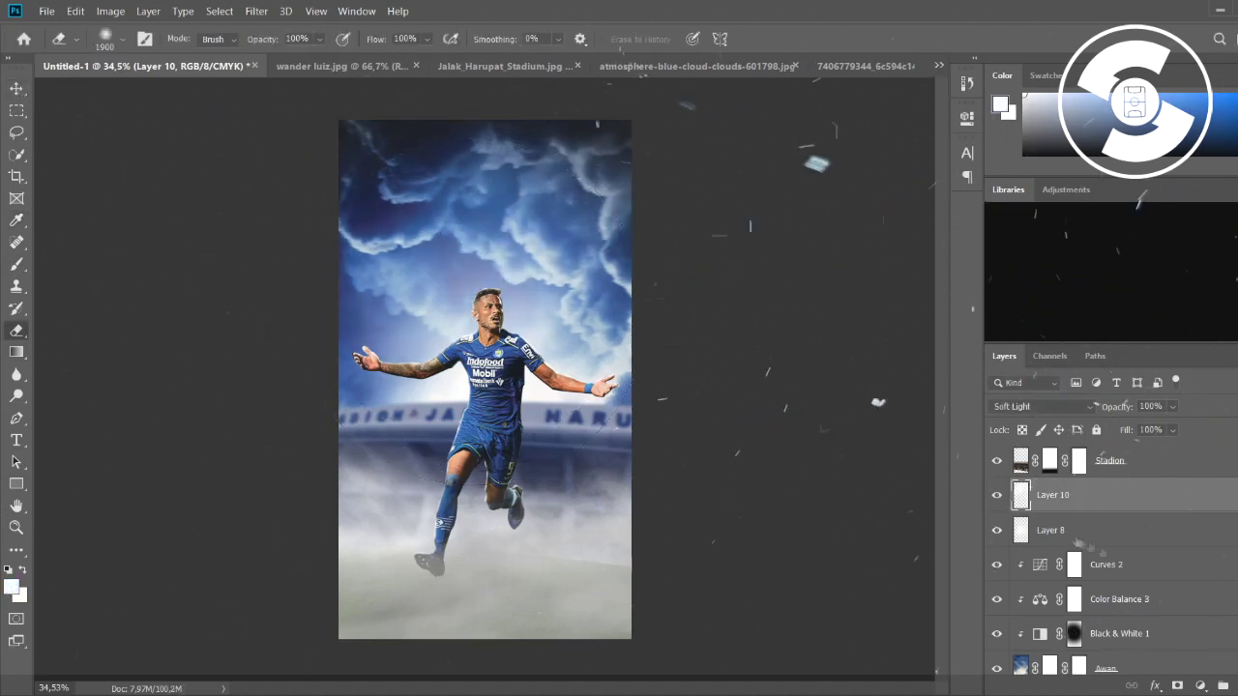
{"action": "key", "text": "b"}
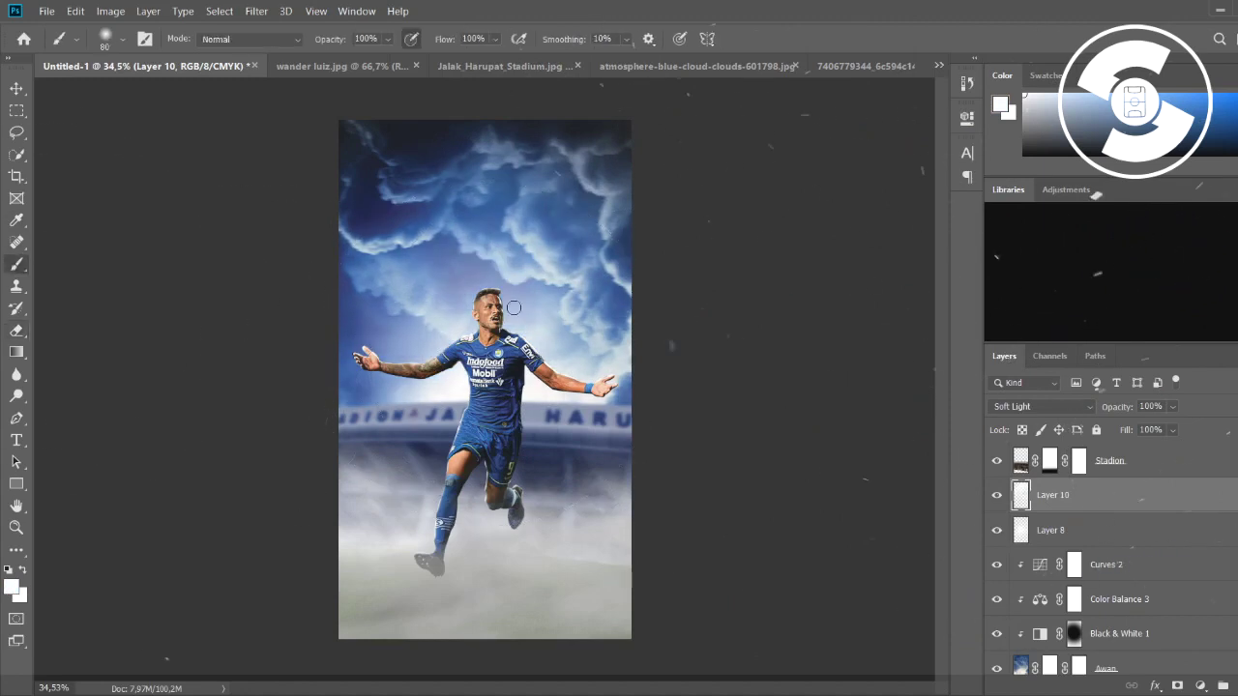
{"action": "key", "text": "bracketright"}
{"action": "key", "text": "bracketright"}
{"action": "key", "text": "bracketright"}
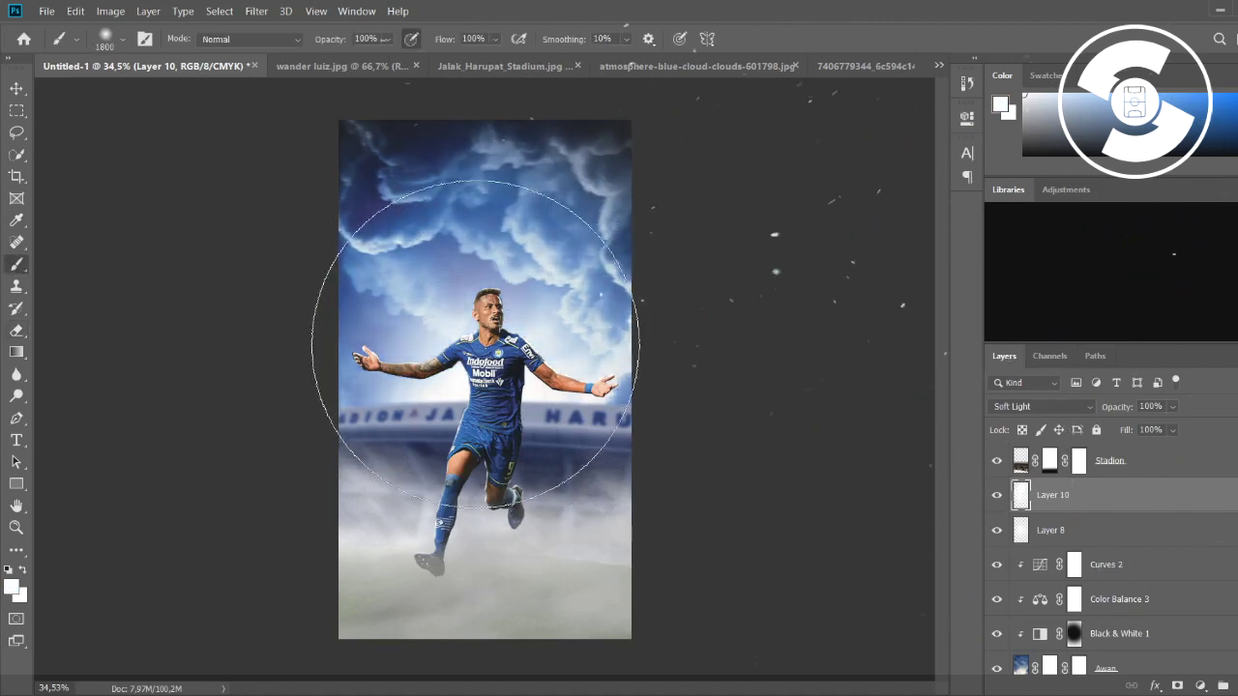
{"action": "scroll", "coordinate": [1112, 542], "scroll_direction": "down", "scroll_amount": 2}
{"action": "scroll", "coordinate": [1112, 541], "scroll_direction": "up", "scroll_amount": 3}
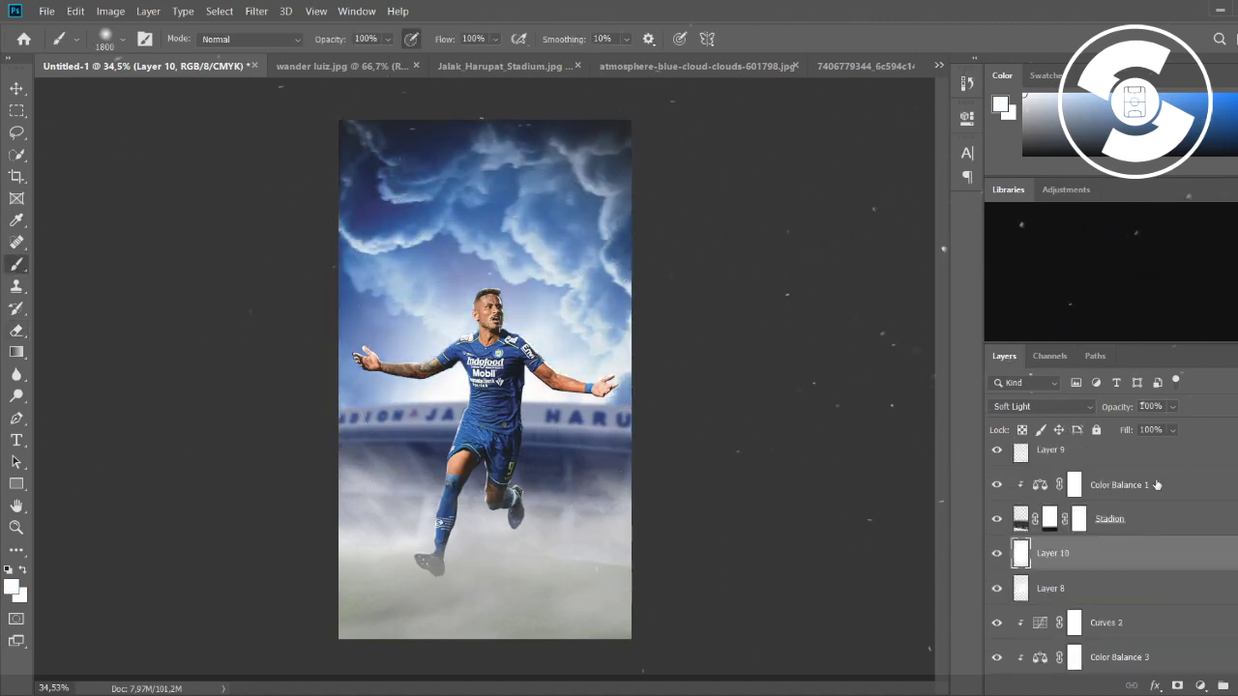
Step: Add a new layer clipped to Stadion and paint white haze around the player's legs
{"action": "left_click", "coordinate": [1122, 518]}
{"action": "key", "text": "ctrl+shift+alt+n"}
{"action": "key", "text": "ctrl+alt+g"}
{"action": "left_click", "coordinate": [478, 461]}
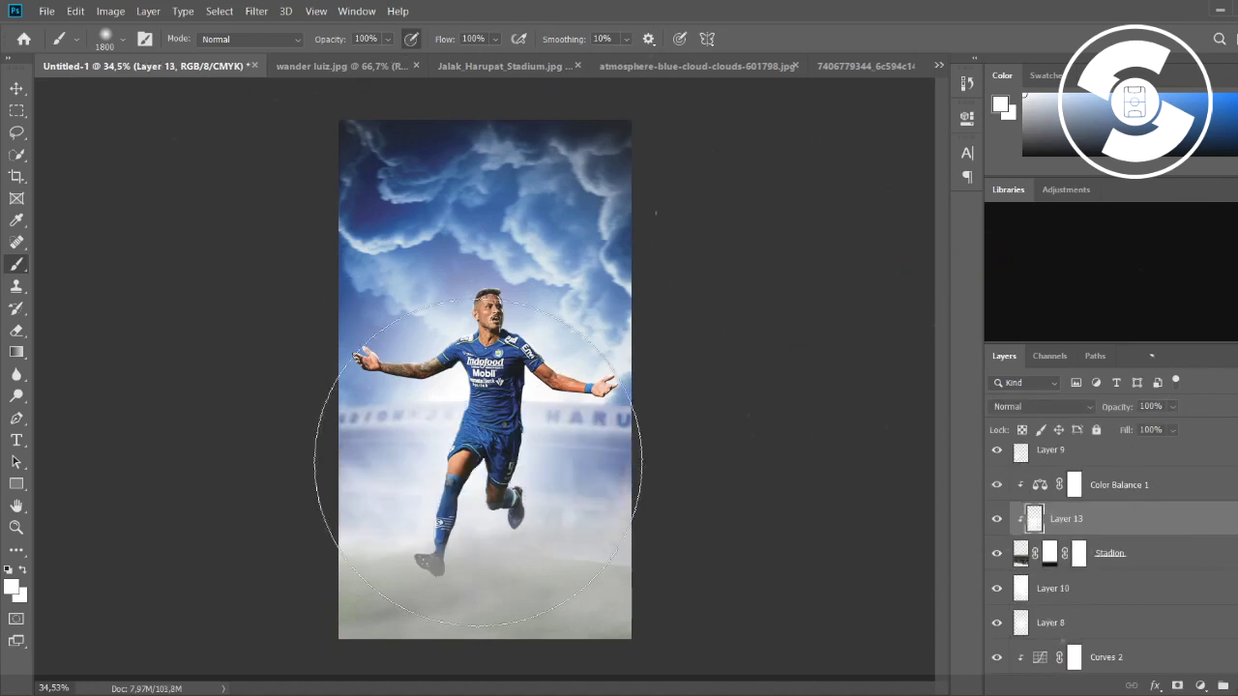
{"action": "key", "text": "ctrl+z"}
{"action": "key", "text": "bracketleft"}
{"action": "key", "text": "bracketleft"}
{"action": "key", "text": "bracketleft"}
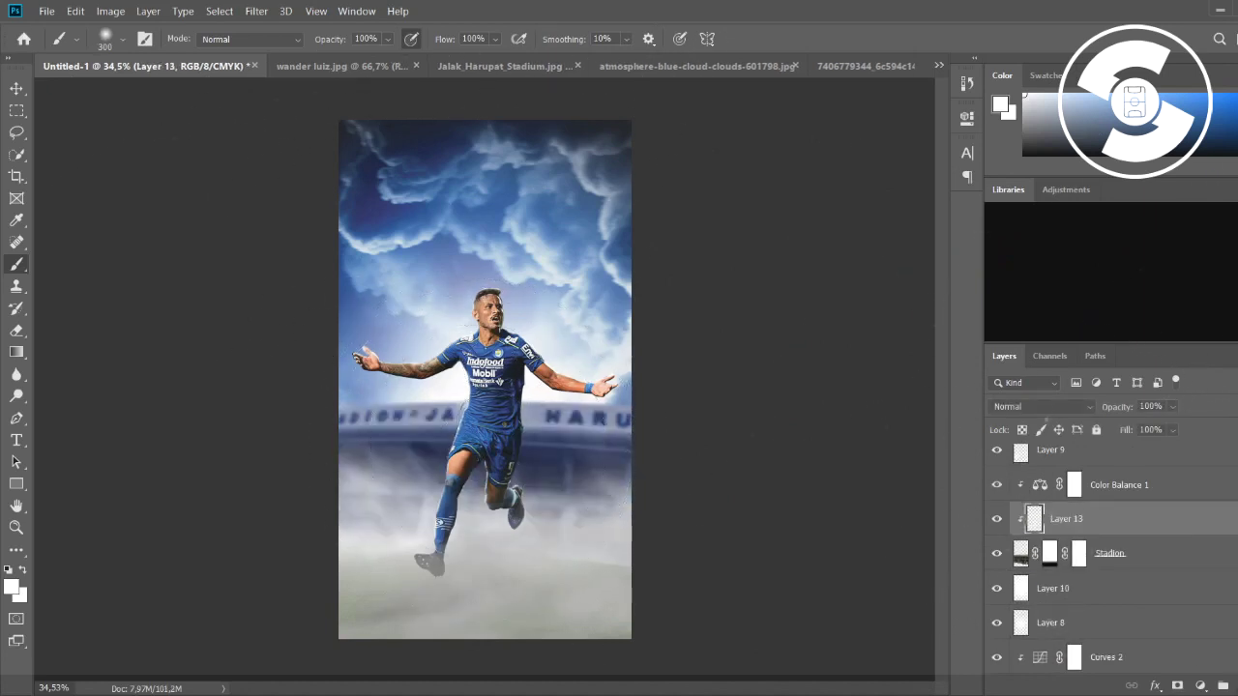
{"action": "left_click_drag", "start_coordinate": [453, 446], "coordinate": [504, 524]}
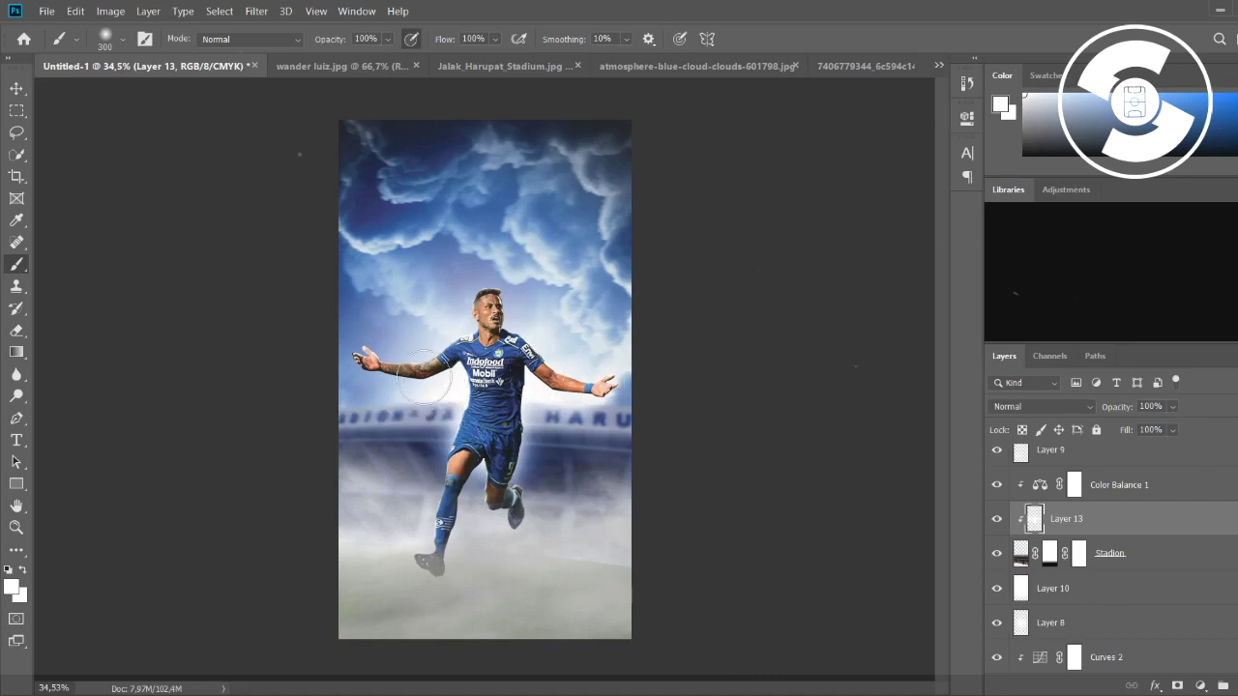
{"action": "left_click_drag", "start_coordinate": [437, 482], "coordinate": [472, 619]}
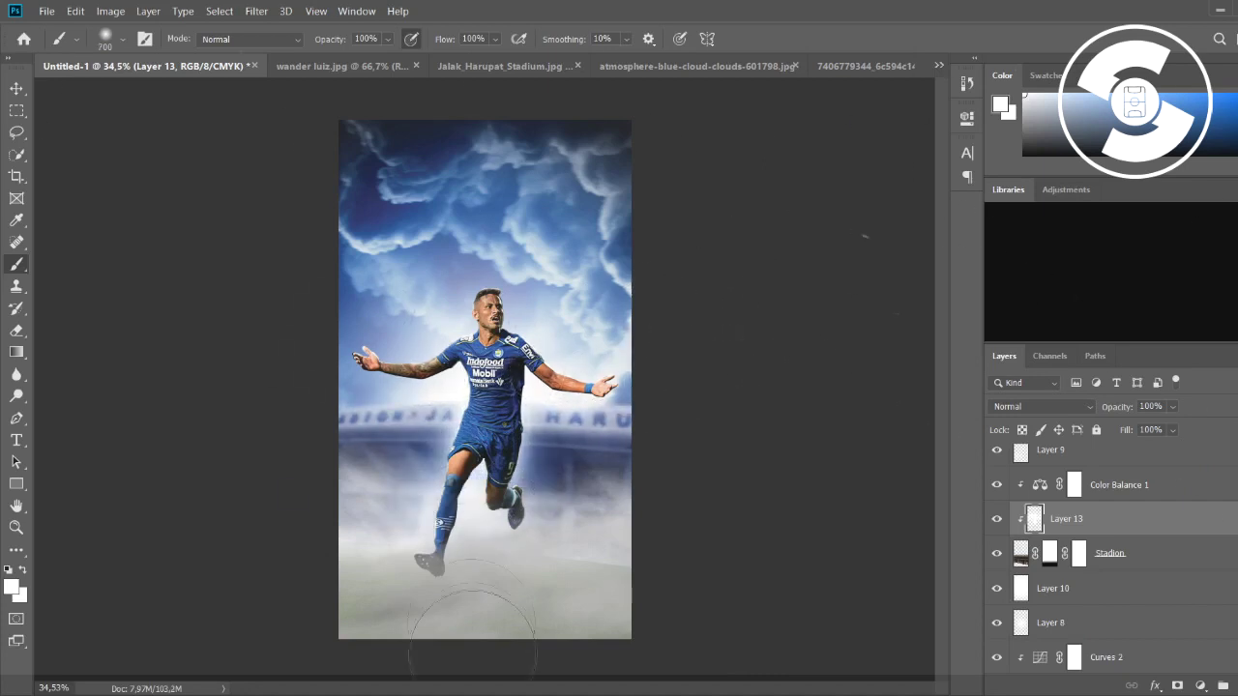
{"action": "key", "text": "ctrl+z"}
{"action": "key", "text": "bracketright"}
{"action": "key", "text": "bracketright"}
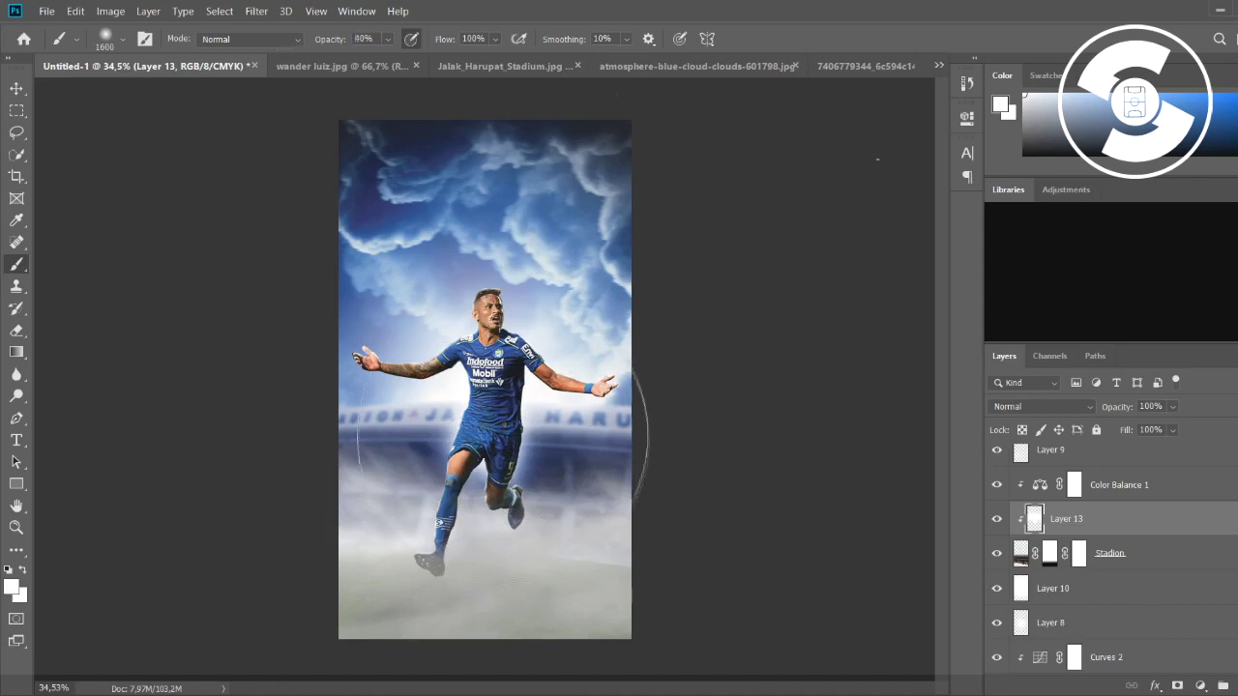
{"action": "left_click", "coordinate": [15, 89]}
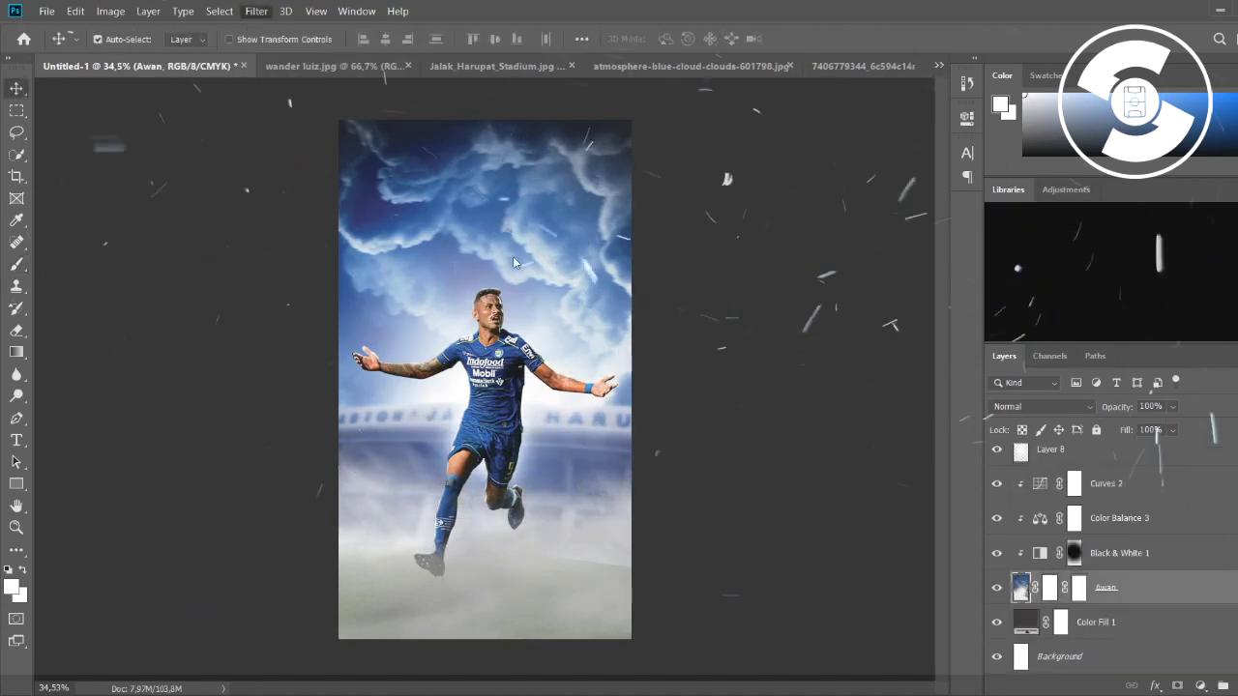
Step: Switch to the Eraser and undo the accidental deletion of Brightness/Contrast 1 and Layer 14
{"action": "scroll", "coordinate": [507, 446], "scroll_direction": "down", "scroll_amount": 1}
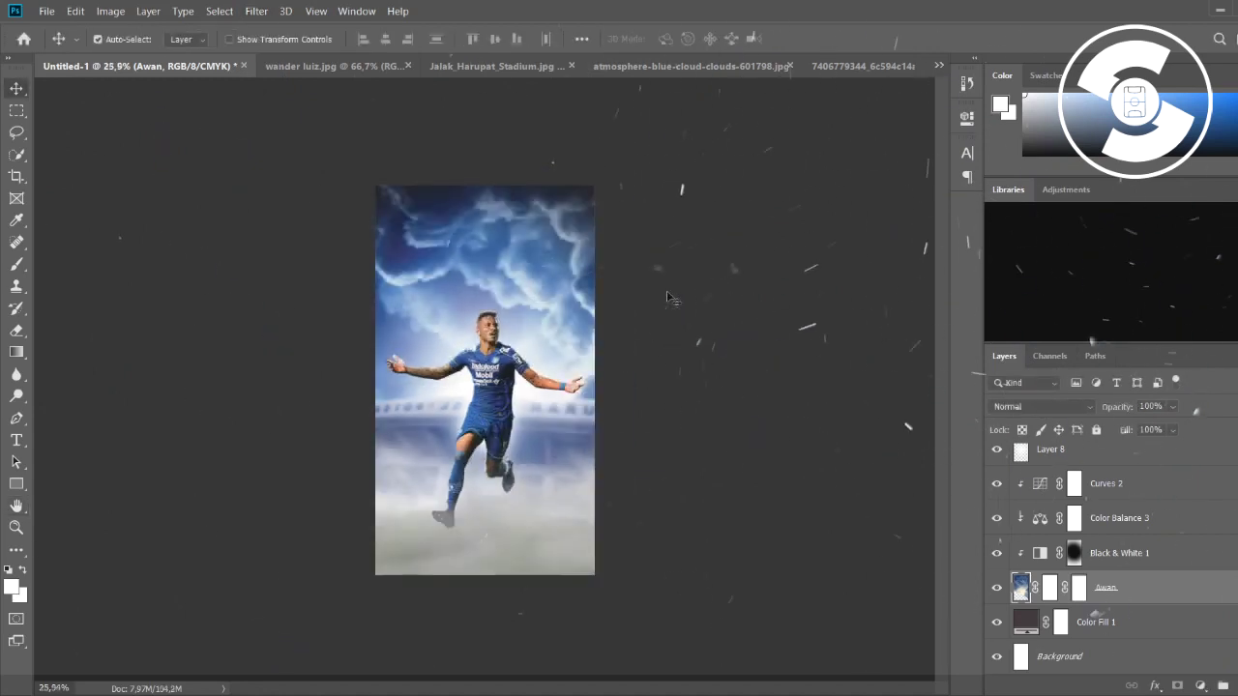
{"action": "scroll", "coordinate": [507, 446], "scroll_direction": "up", "scroll_amount": 4}
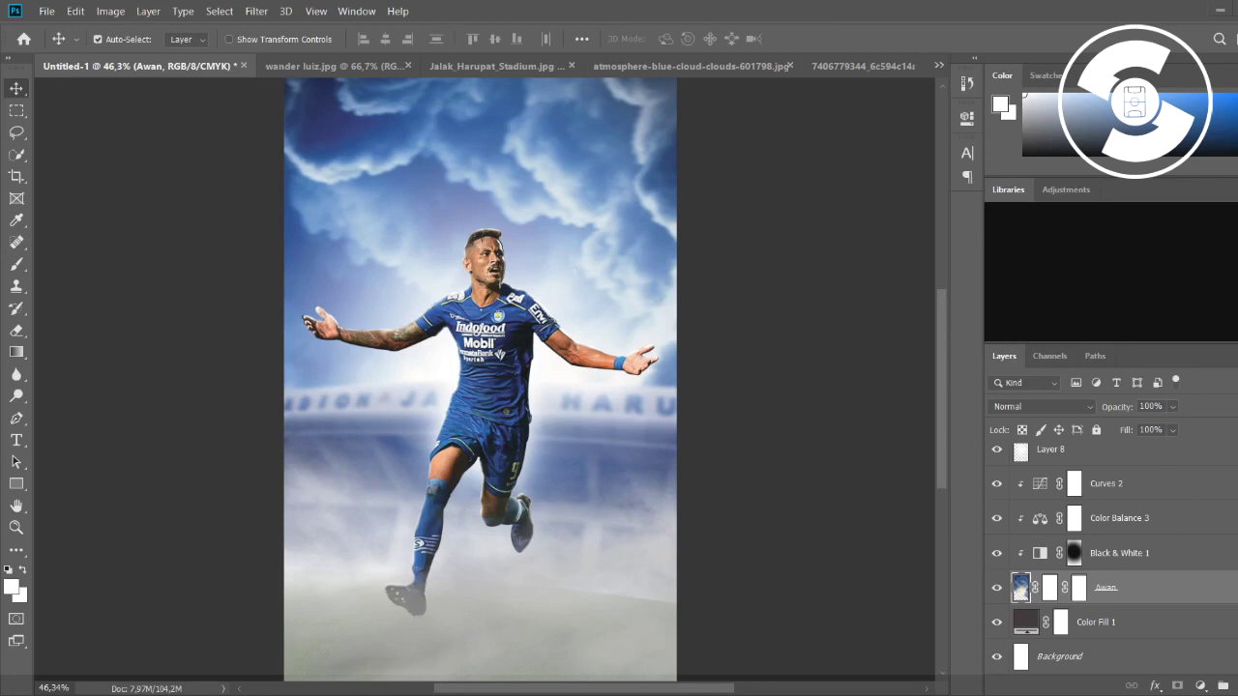
{"action": "scroll", "coordinate": [1112, 565], "scroll_direction": "up", "scroll_amount": 5}
{"action": "left_click", "coordinate": [1112, 565]}
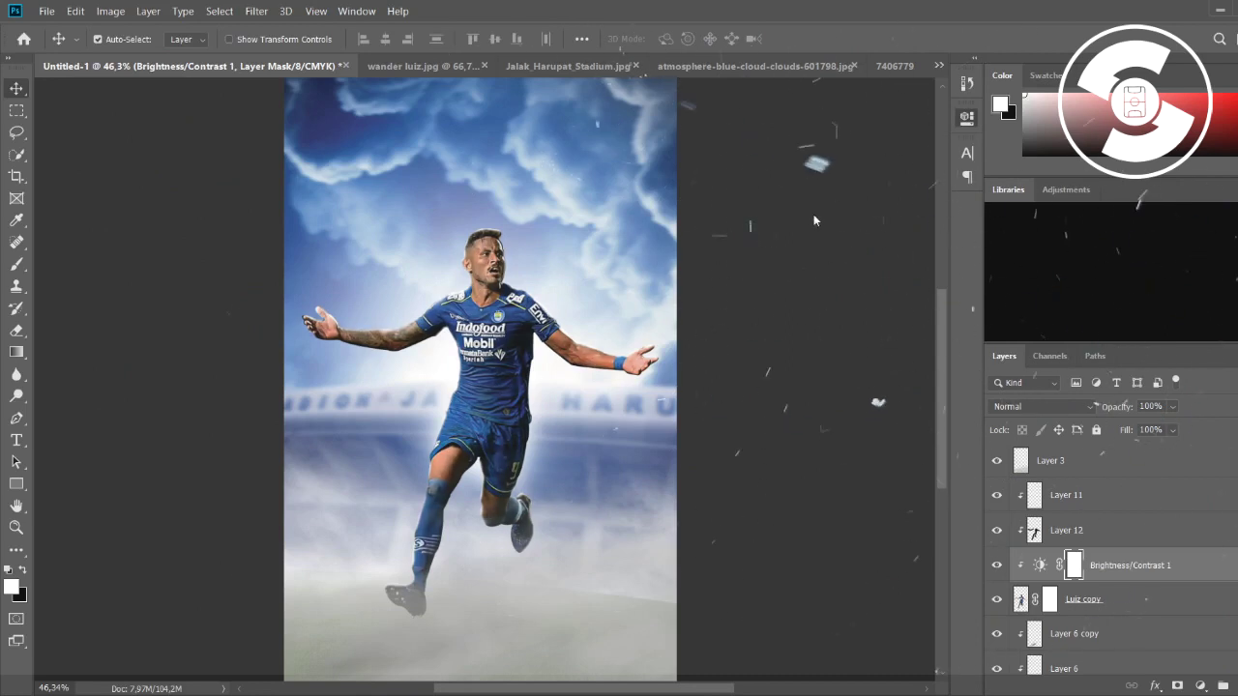
{"action": "key", "text": "e"}
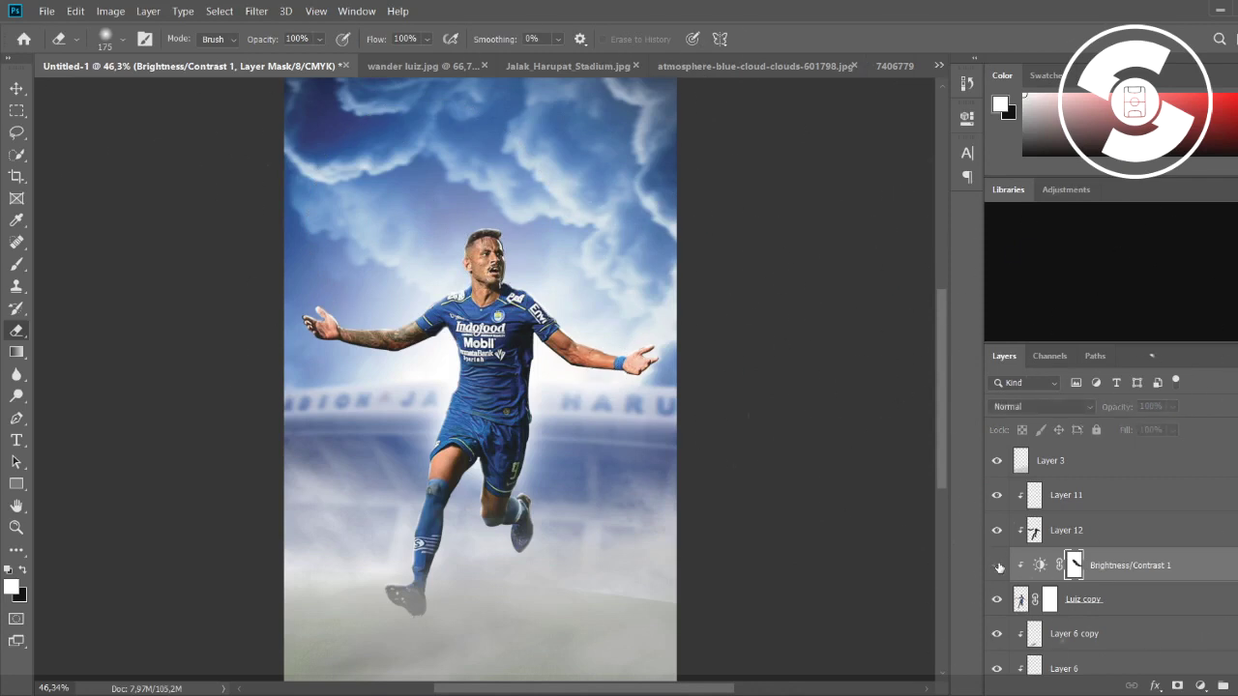
{"action": "key", "text": "Delete"}
{"action": "scroll", "coordinate": [998, 568], "scroll_direction": "down", "scroll_amount": 3}
{"action": "scroll", "coordinate": [997, 502], "scroll_direction": "up", "scroll_amount": 3}
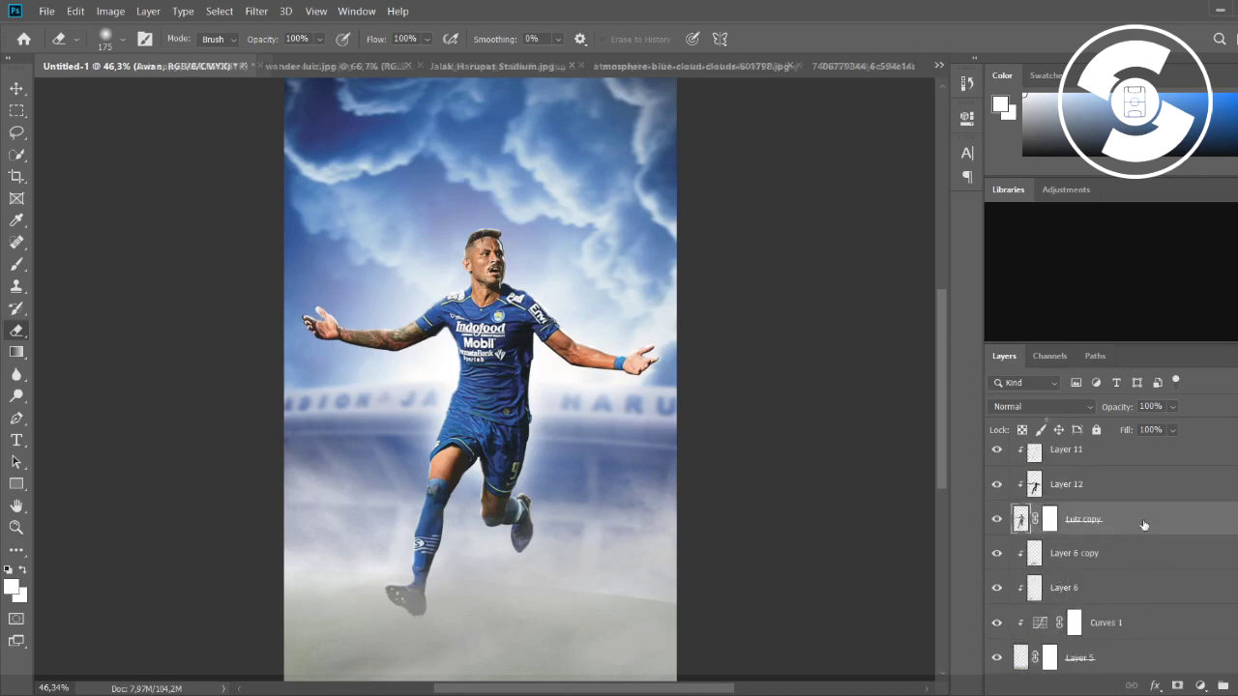
{"action": "left_click", "coordinate": [997, 485]}
{"action": "key", "text": "ctrl+z"}
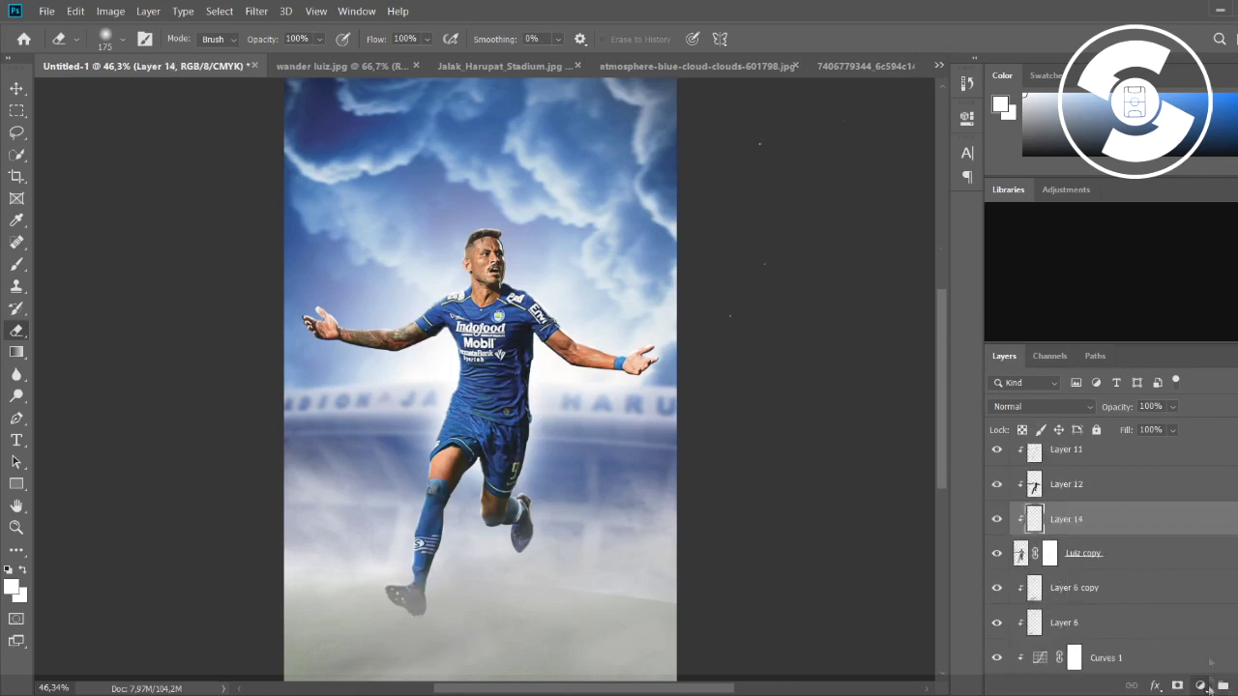
{"action": "key", "text": "ctrl+z"}
{"action": "key", "text": "ctrl+z"}
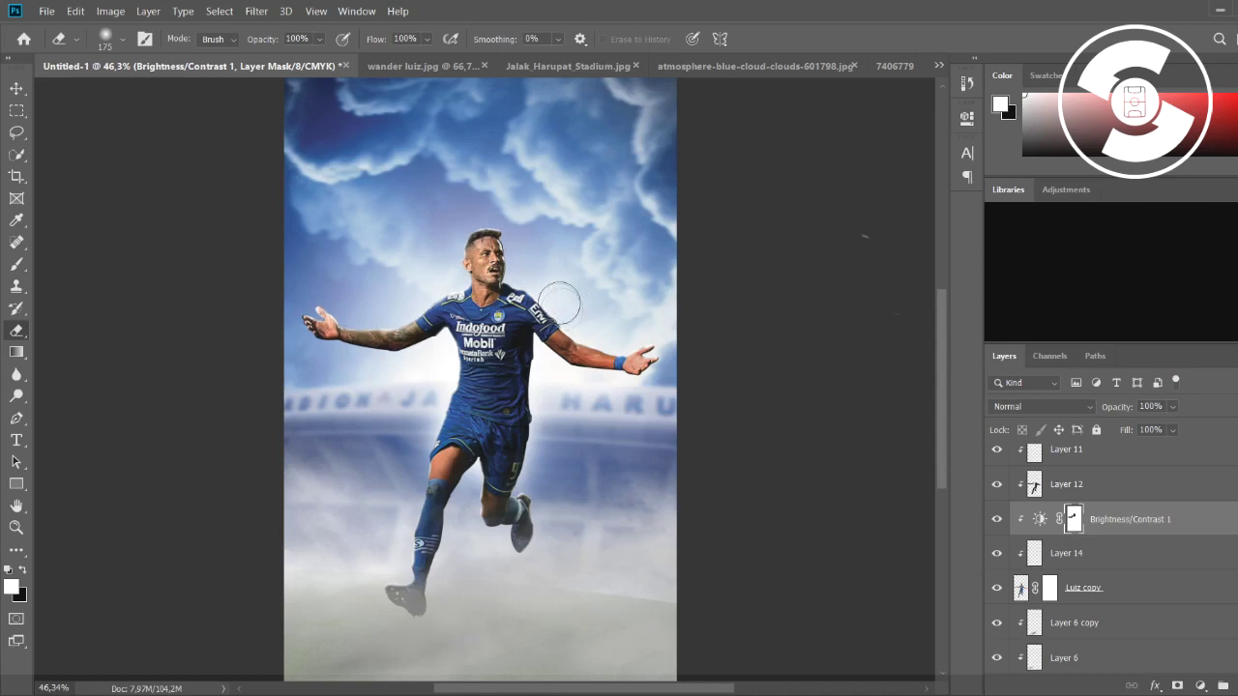
Step: Erase the Brightness/Contrast 1 mask across the player's torso and legs, then fit the poster on screen
{"action": "left_click_drag", "start_coordinate": [580, 329], "coordinate": [461, 484]}
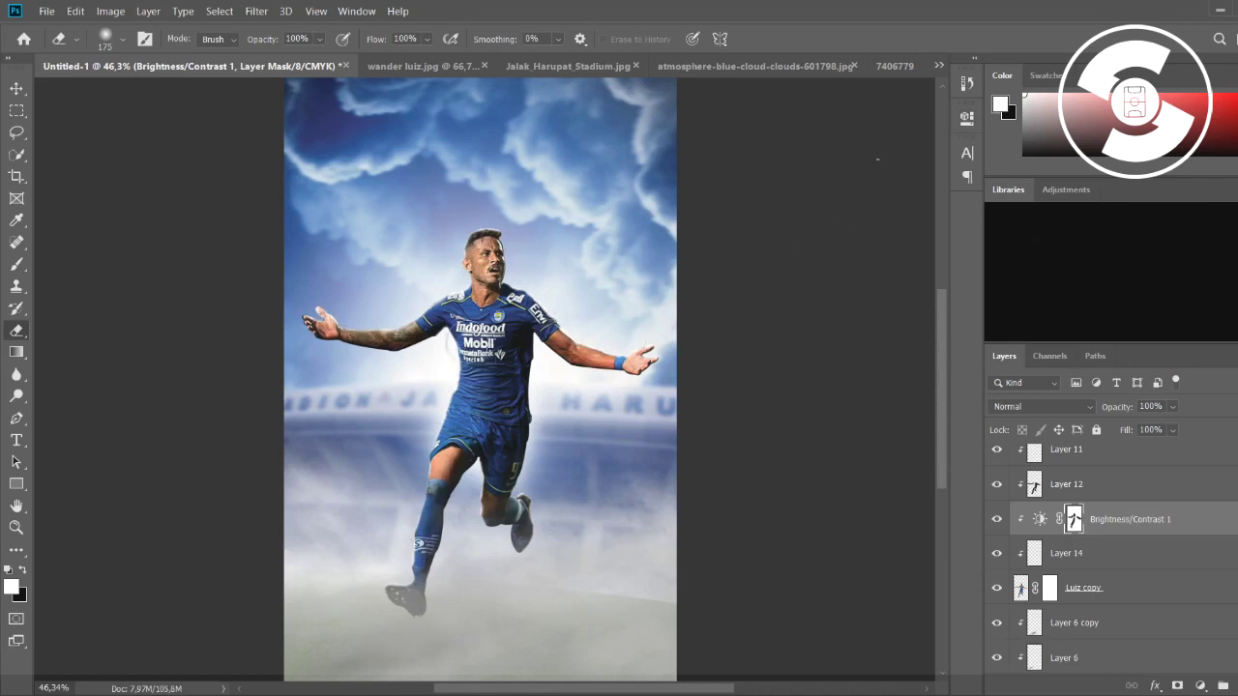
{"action": "key", "text": "ctrl+minus"}
{"action": "key", "text": "ctrl+minus"}
{"action": "key", "text": "ctrl+minus"}
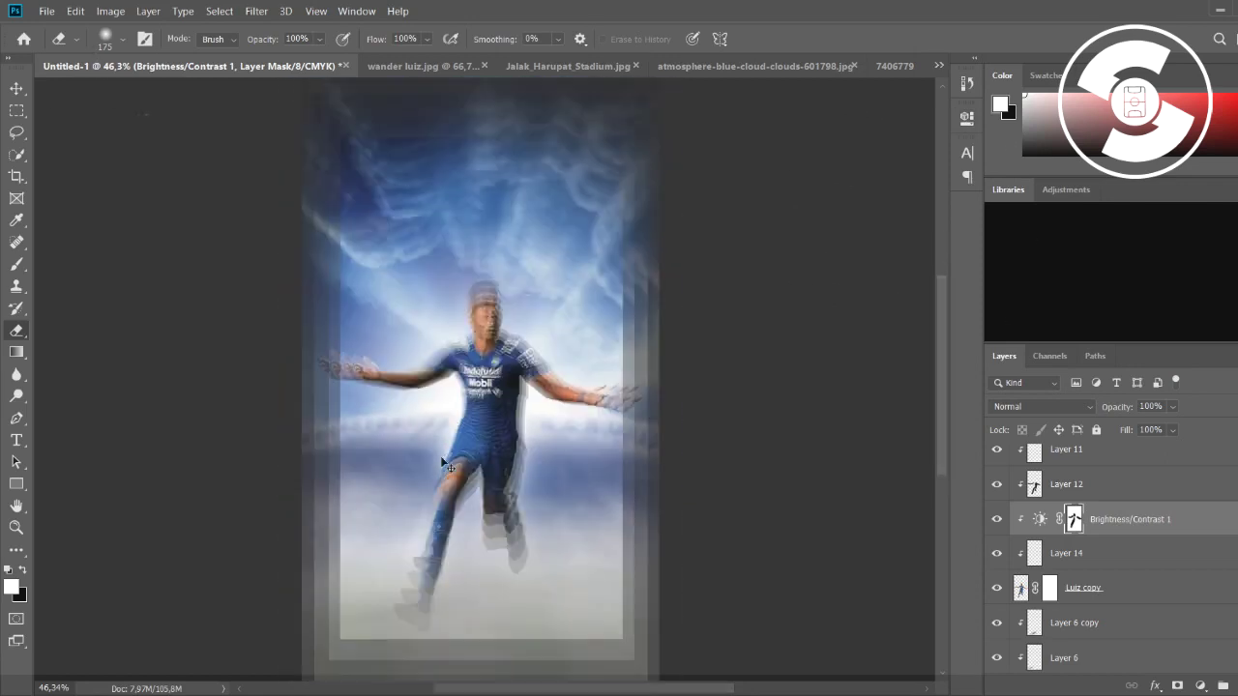
{"action": "key", "text": "v"}
{"action": "key", "text": "ctrl+0"}
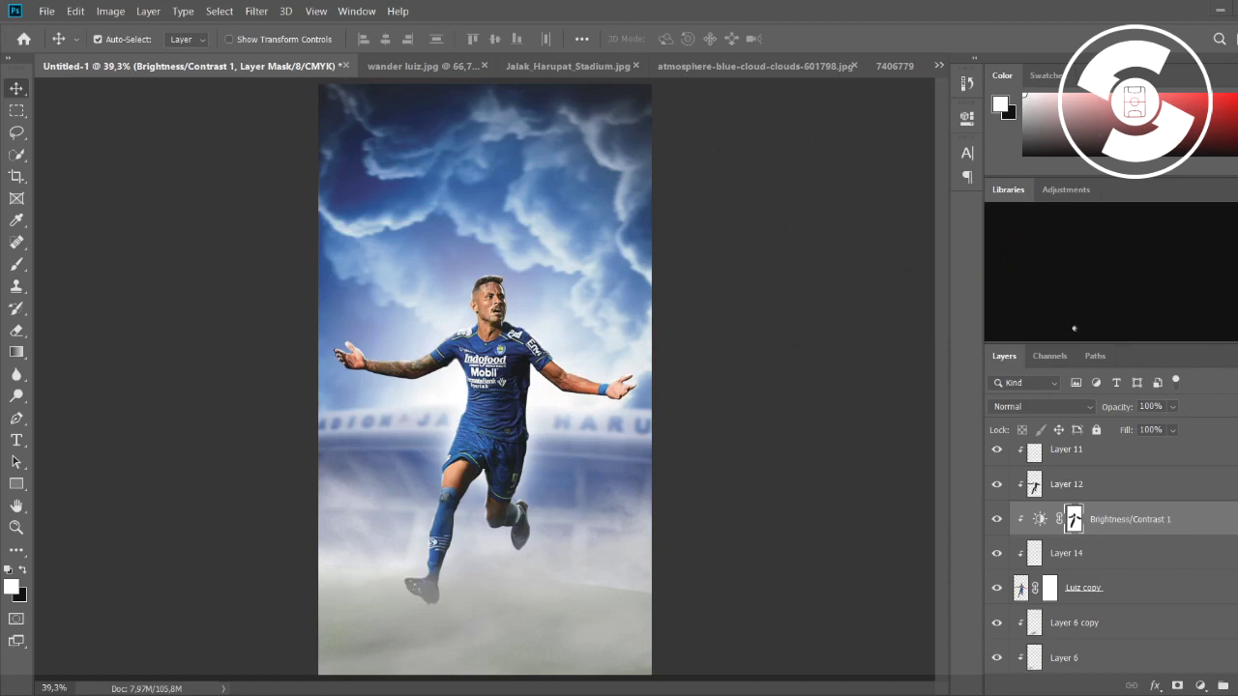
Step: Type 'Wander Luiz' on a new layer and rotate it 90° to run vertically
{"action": "key", "text": "ctrl+shift+alt+n"}
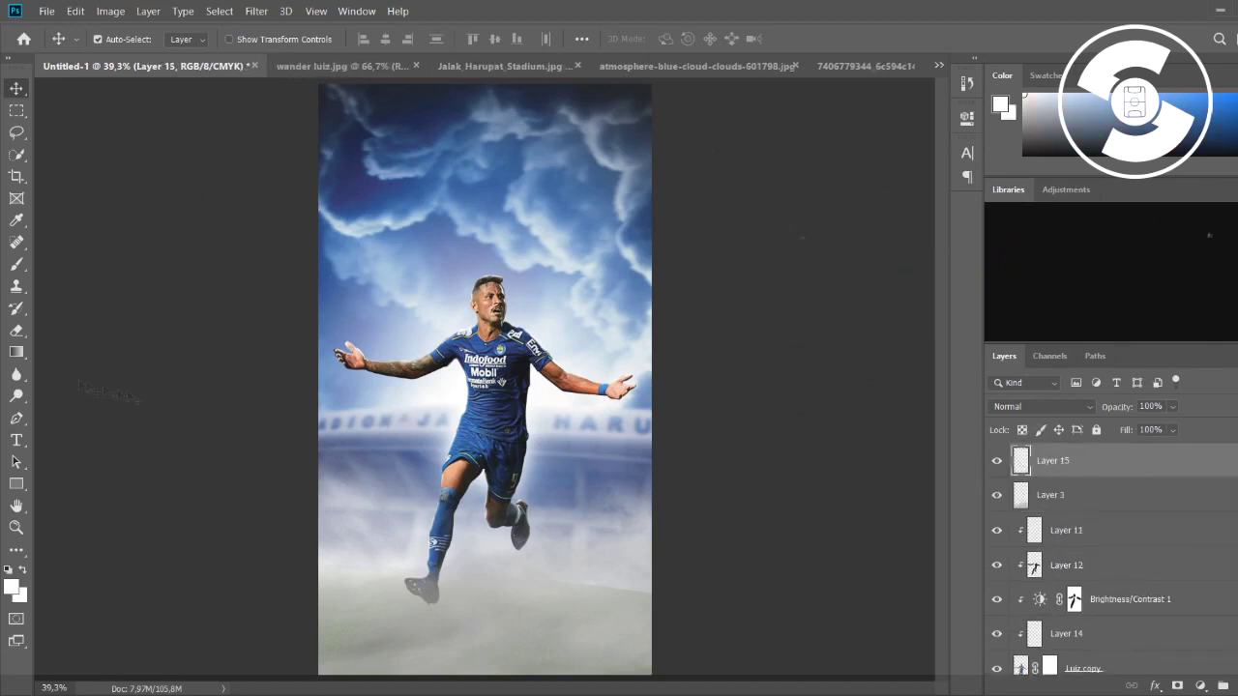
{"action": "key", "text": "t"}
{"action": "left_click", "coordinate": [404, 266]}
{"action": "type", "text": "Wander Luiz"}
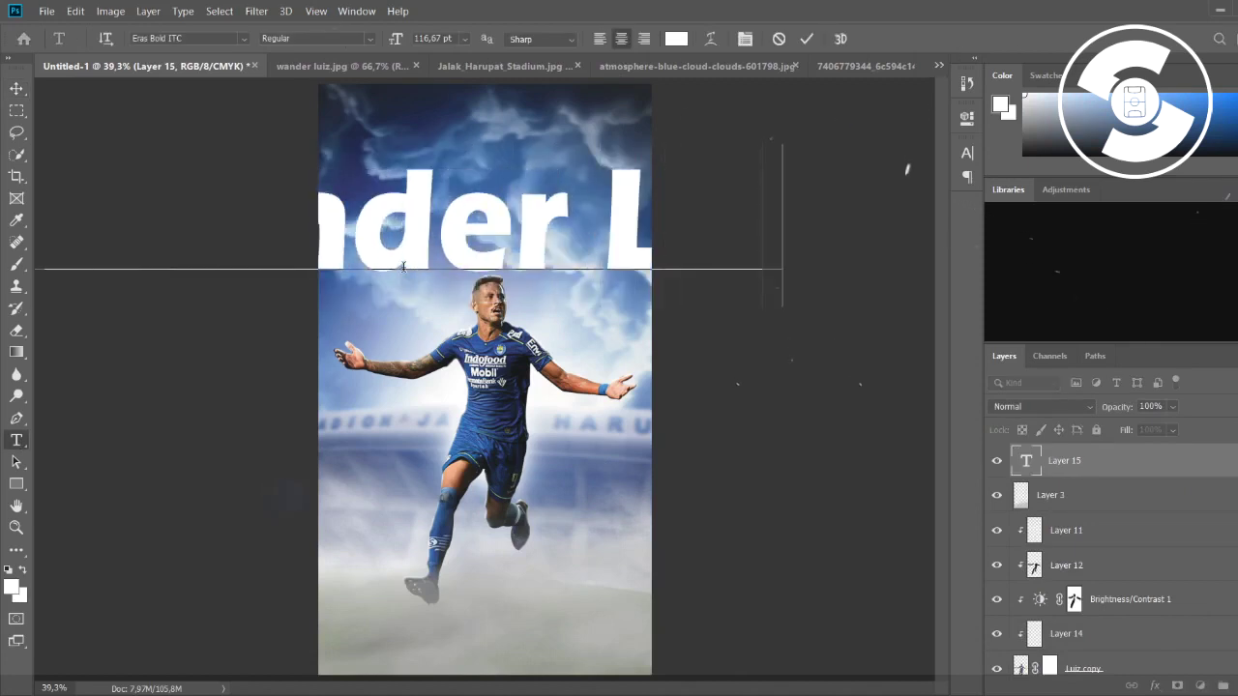
{"action": "key", "text": "ctrl+t"}
{"action": "left_click_drag", "start_coordinate": [914, 186], "coordinate": [741, 198]}
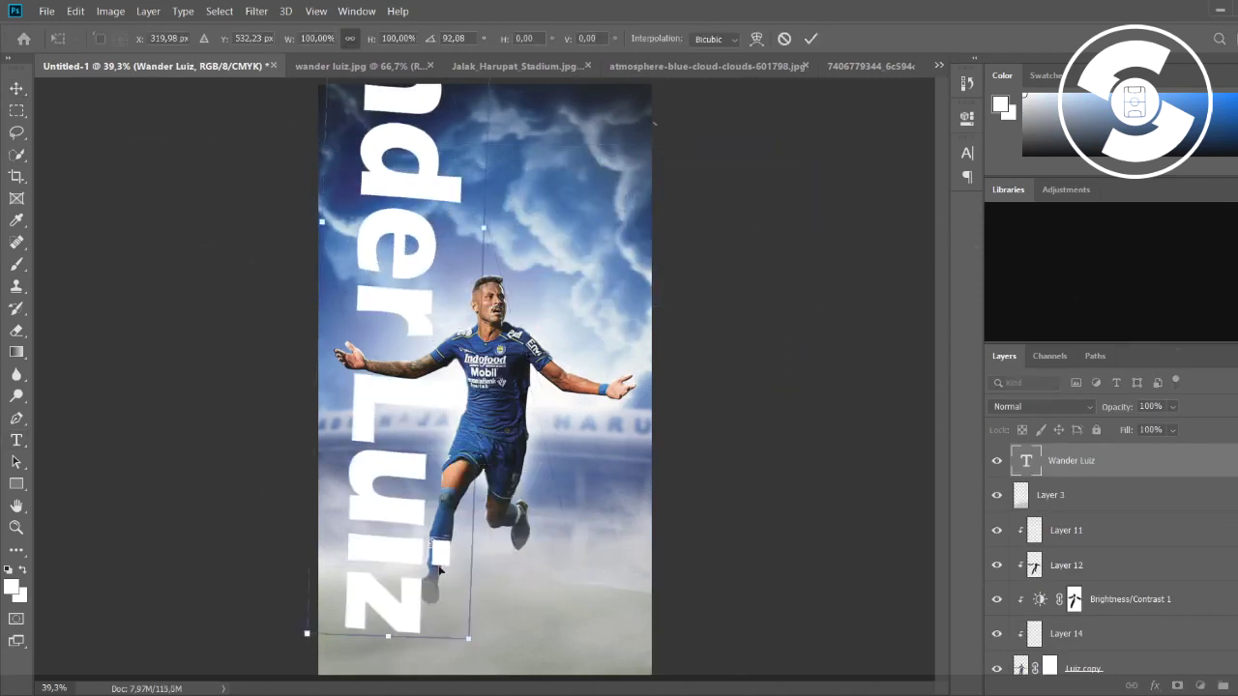
{"action": "left_click_drag", "start_coordinate": [129, 282], "coordinate": [539, 588]}
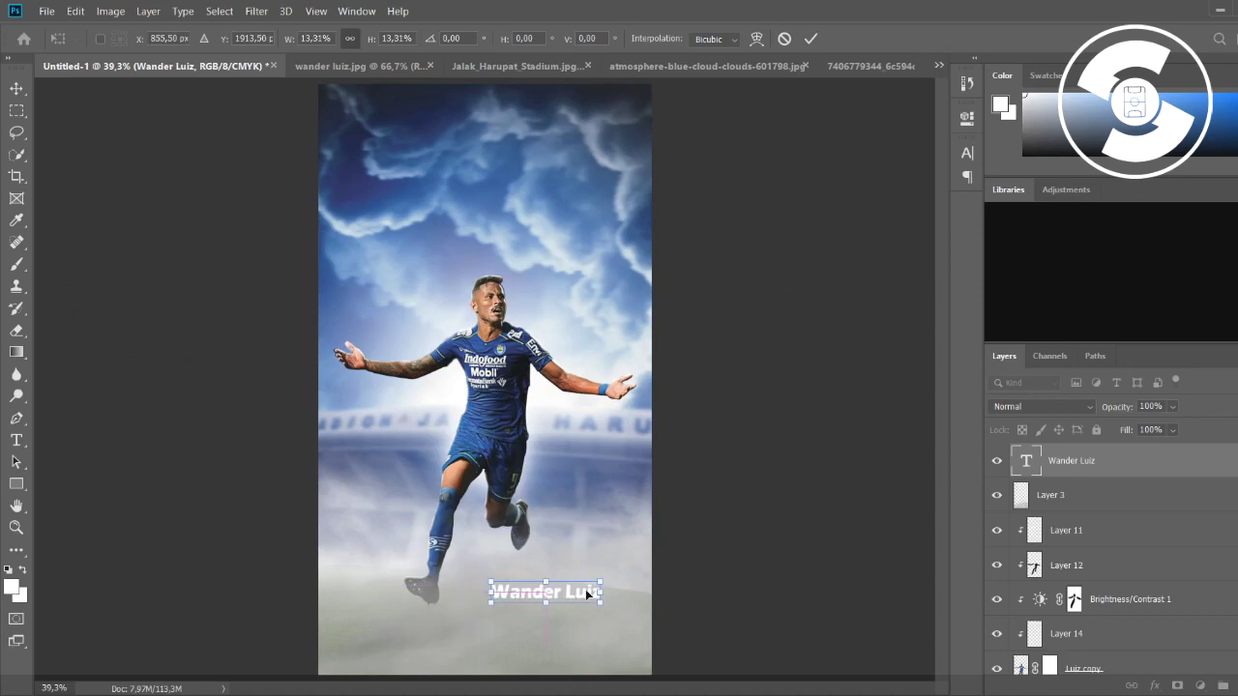
{"action": "left_click_drag", "start_coordinate": [628, 619], "coordinate": [841, 329]}
{"action": "key", "text": "Return"}
Step: Apply a bold uppercase font to the 'Wander Luiz' text
{"action": "left_click", "coordinate": [17, 440]}
{"action": "key", "text": "Return"}
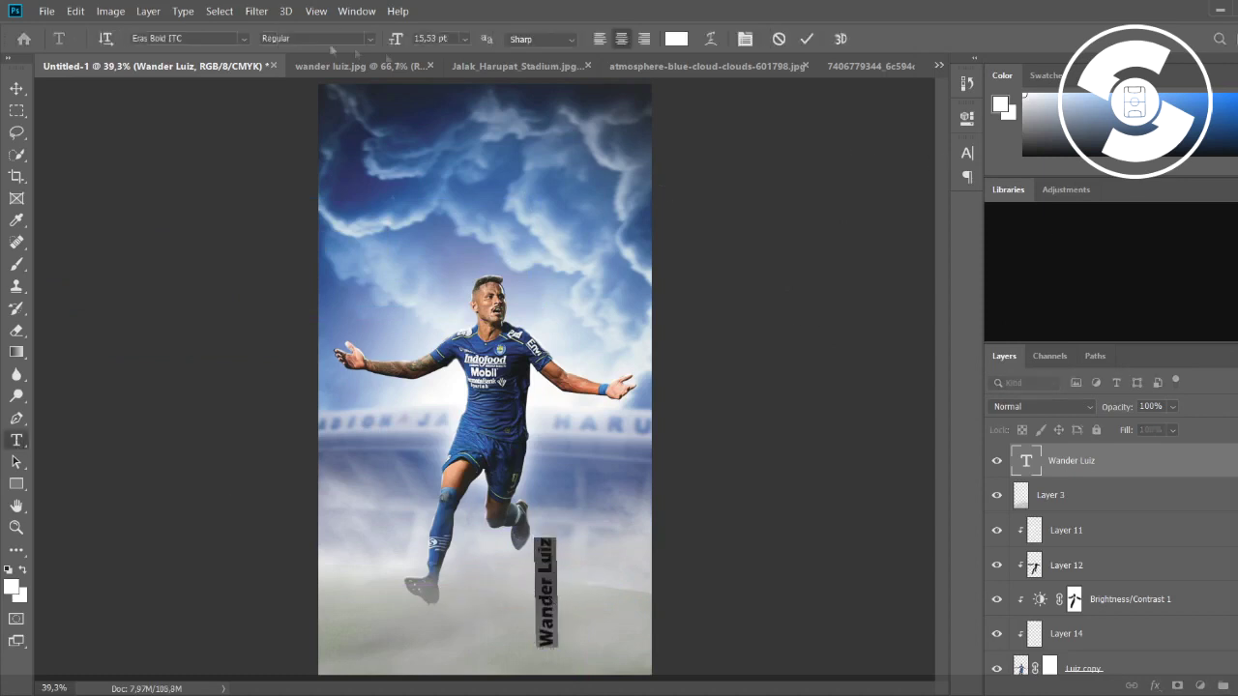
{"action": "key", "text": "Return"}
{"action": "key", "text": "ctrl+Return"}
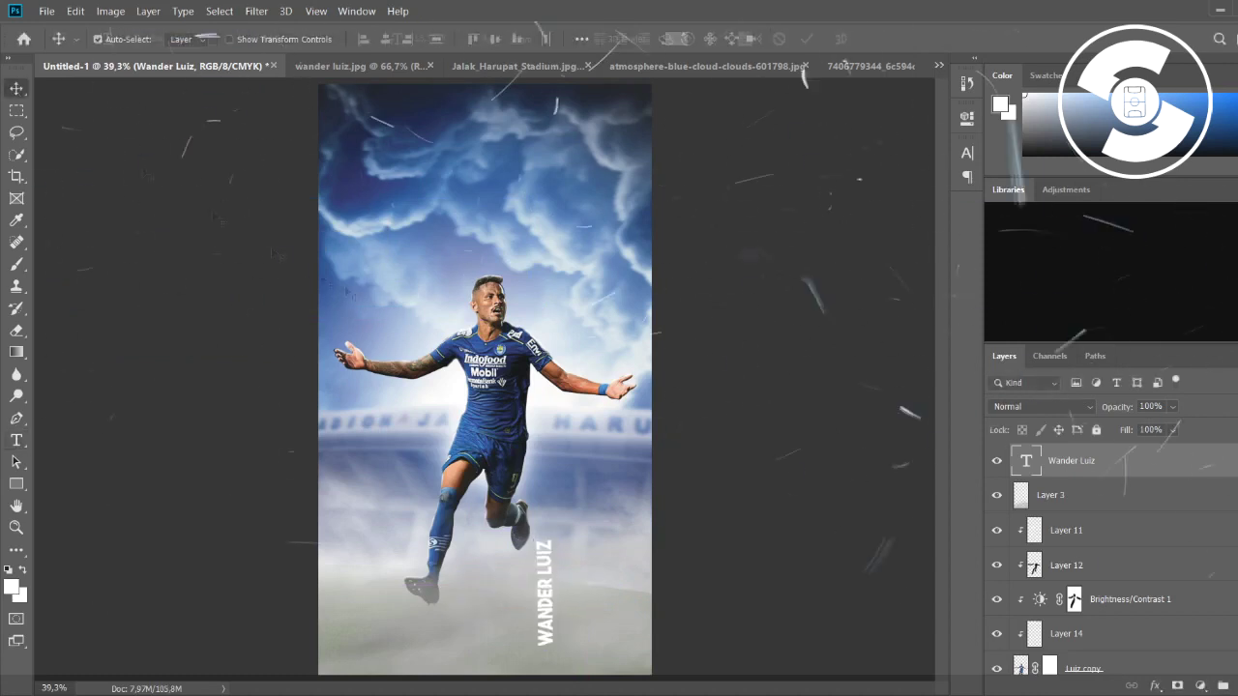
Step: Scale the vertical name to about 42% and place it beside the player's left leg
{"action": "key", "text": "ctrl+t"}
{"action": "mouse_move", "coordinate": [556, 538]}
{"action": "left_mouse_down"}
{"action": "mouse_move", "coordinate": [550, 599]}
{"action": "mouse_move", "coordinate": [390, 567]}
{"action": "left_mouse_up"}
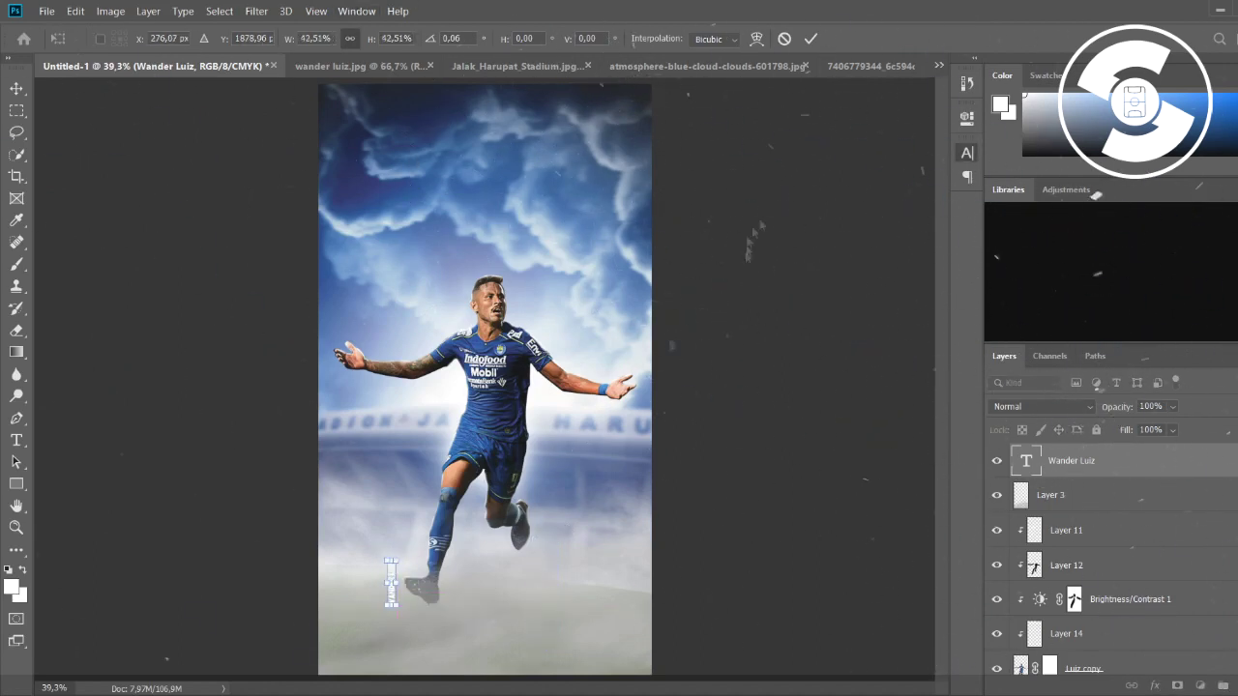
{"action": "key", "text": "Return"}
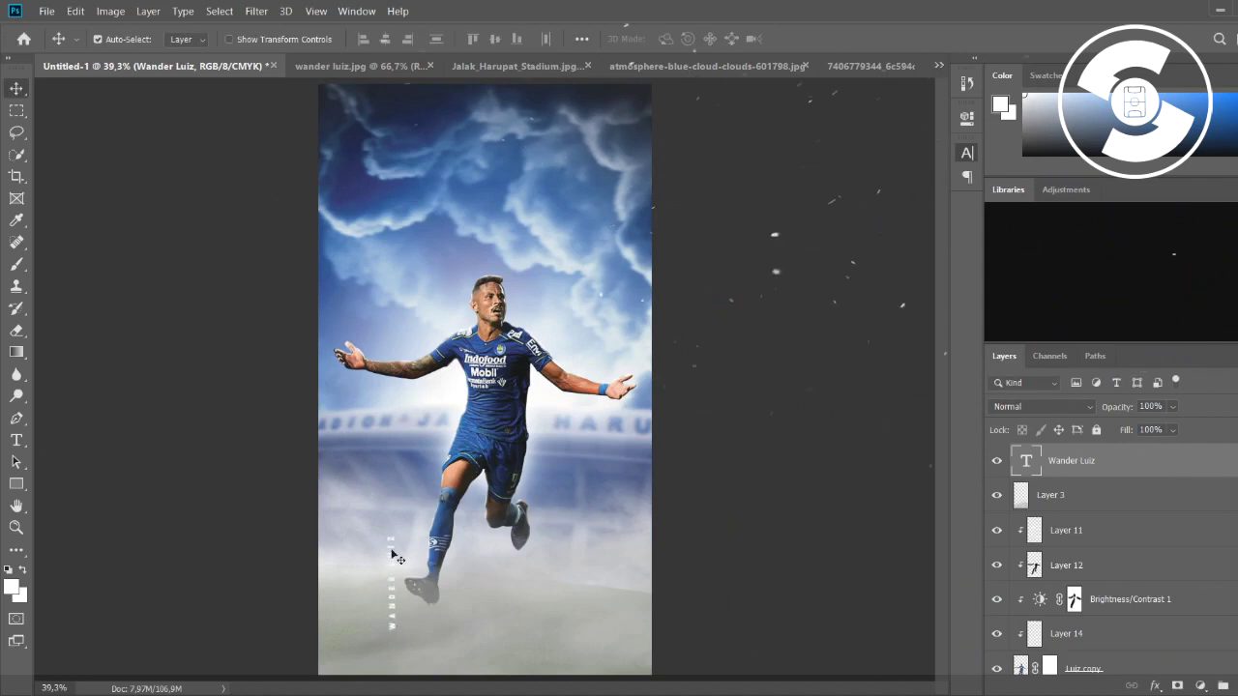
{"action": "mouse_move", "coordinate": [393, 556]}
{"action": "left_mouse_down"}
{"action": "mouse_move", "coordinate": [559, 476]}
{"action": "mouse_move", "coordinate": [392, 507]}
{"action": "mouse_move", "coordinate": [395, 487]}
{"action": "mouse_move", "coordinate": [416, 491]}
{"action": "left_mouse_up"}
{"action": "key", "text": "ctrl+minus"}
{"action": "left_click", "coordinate": [241, 319]}
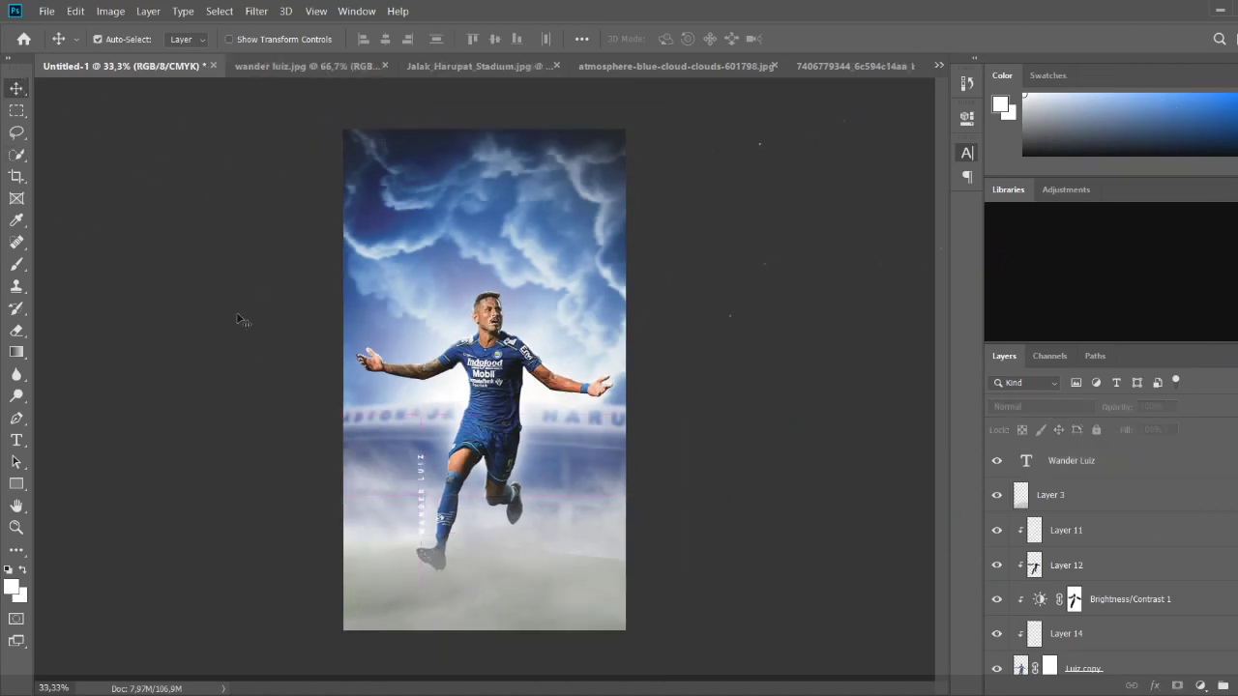